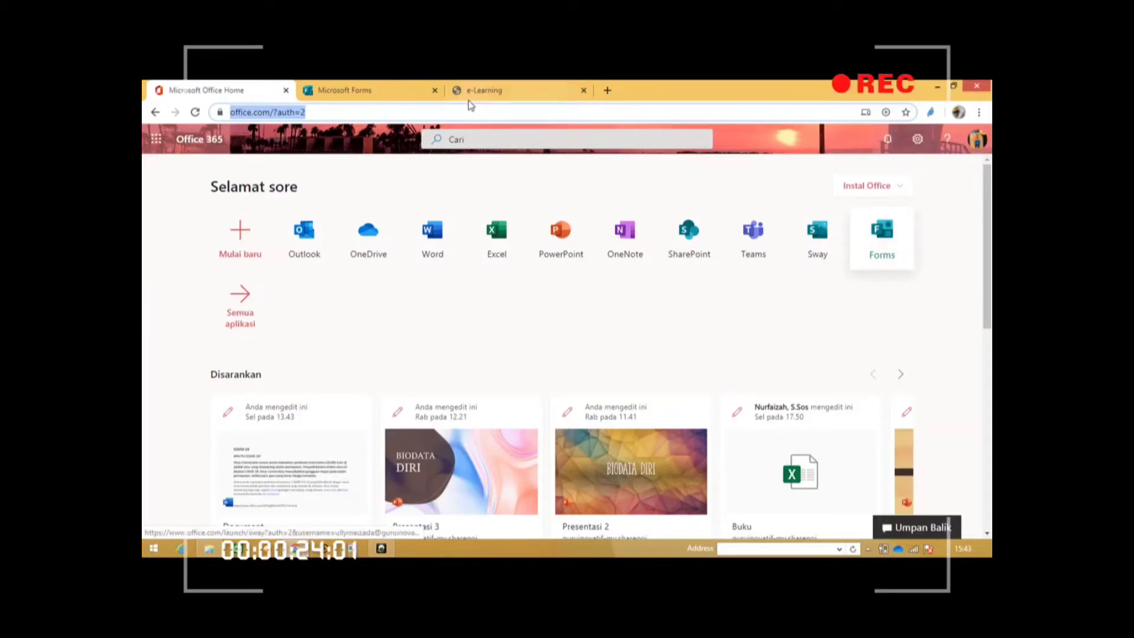
Switch to Microsoft Forms and create a new blank form
left_click(352, 90)
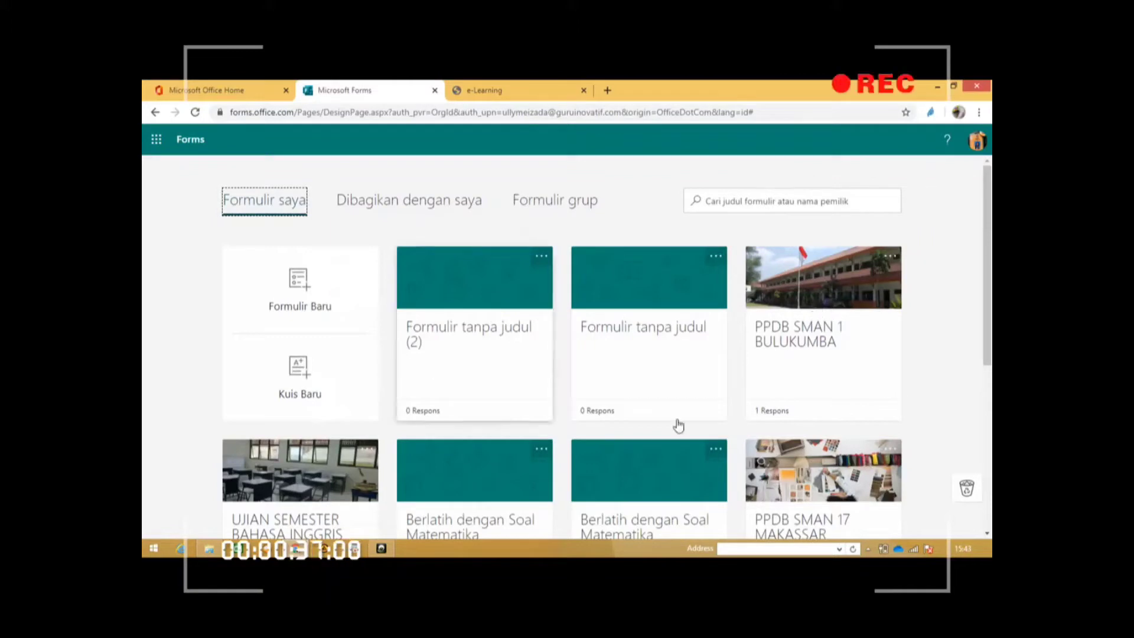
scroll(983, 410, "down", 1)
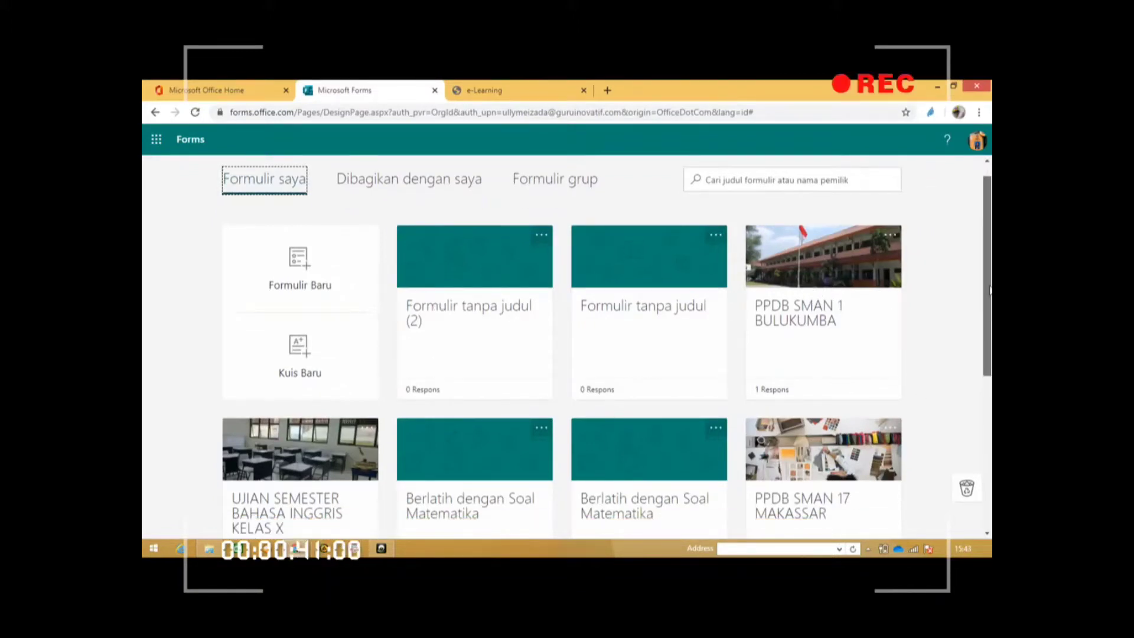
scroll(983, 410, "up", 1)
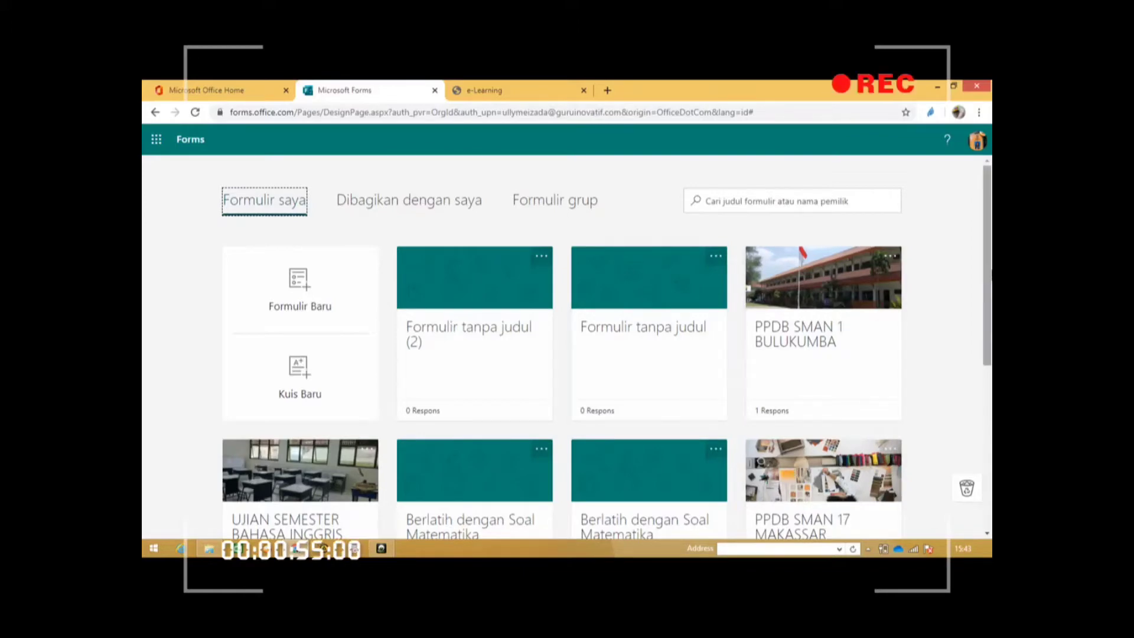
left_click_drag(989, 314, 989, 255)
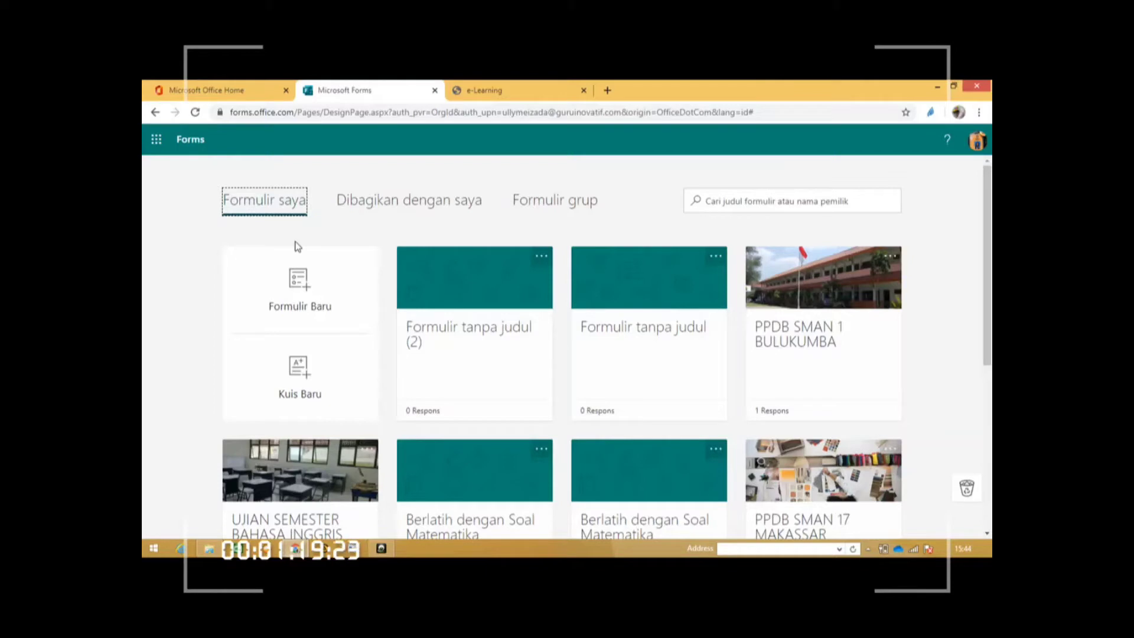
left_click(319, 295)
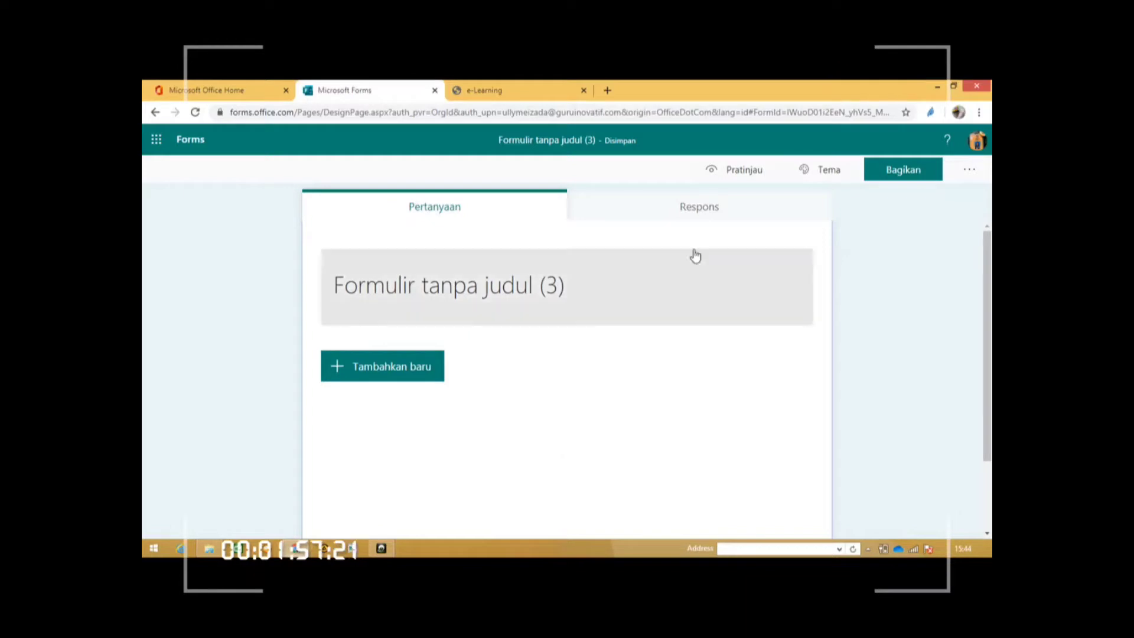
Examine the new form's responses page, its computer preview and the theme customisation options
left_click(689, 217)
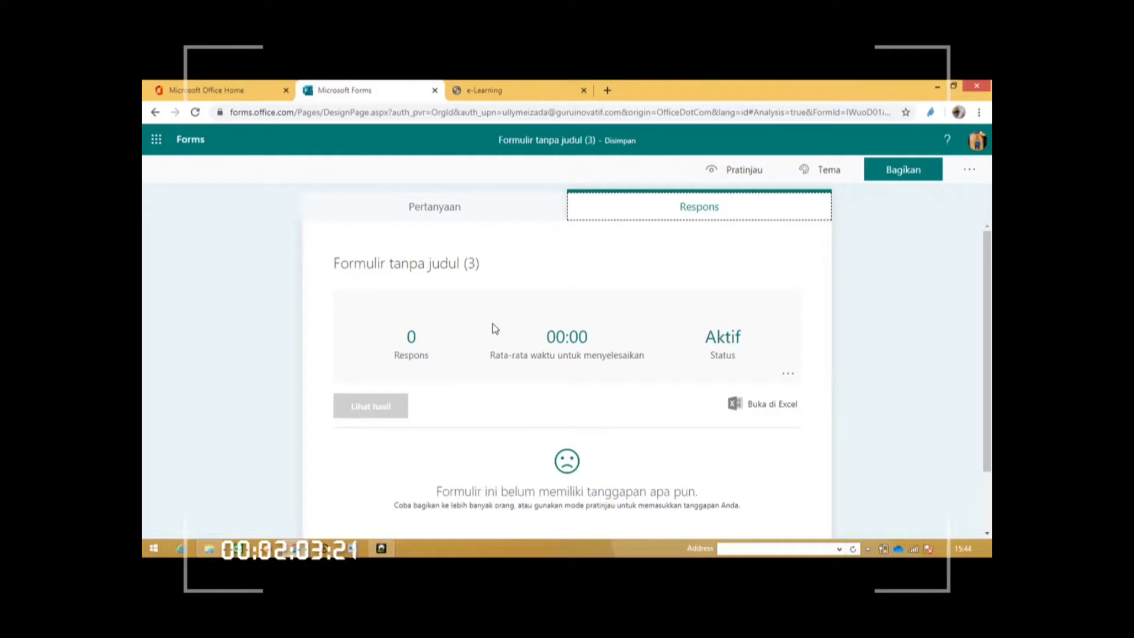
left_click(721, 170)
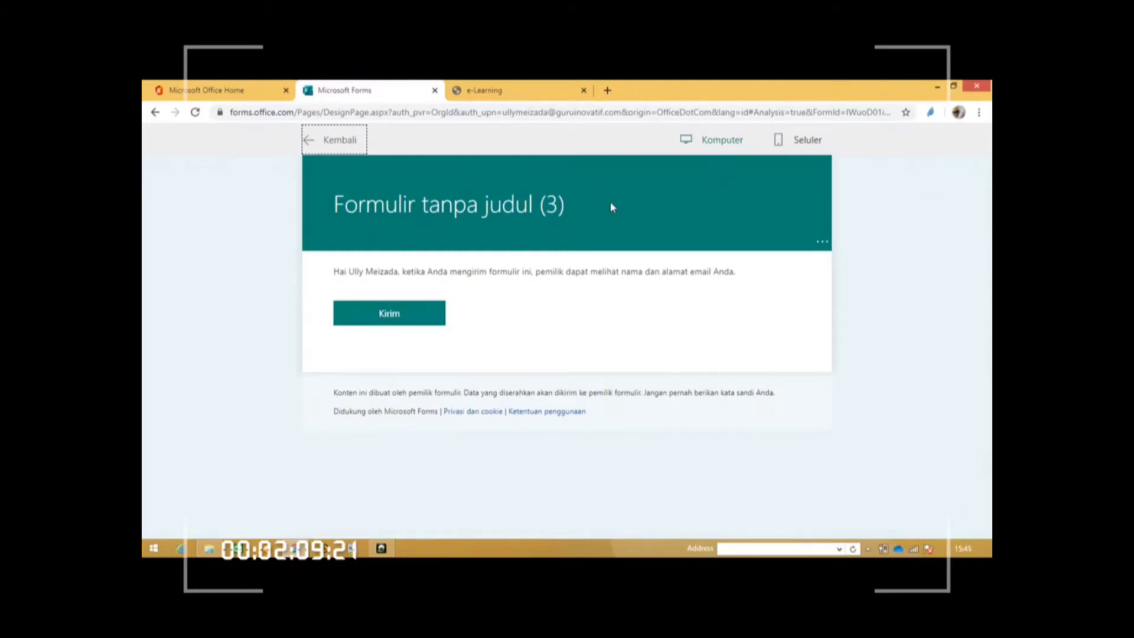
left_click(333, 140)
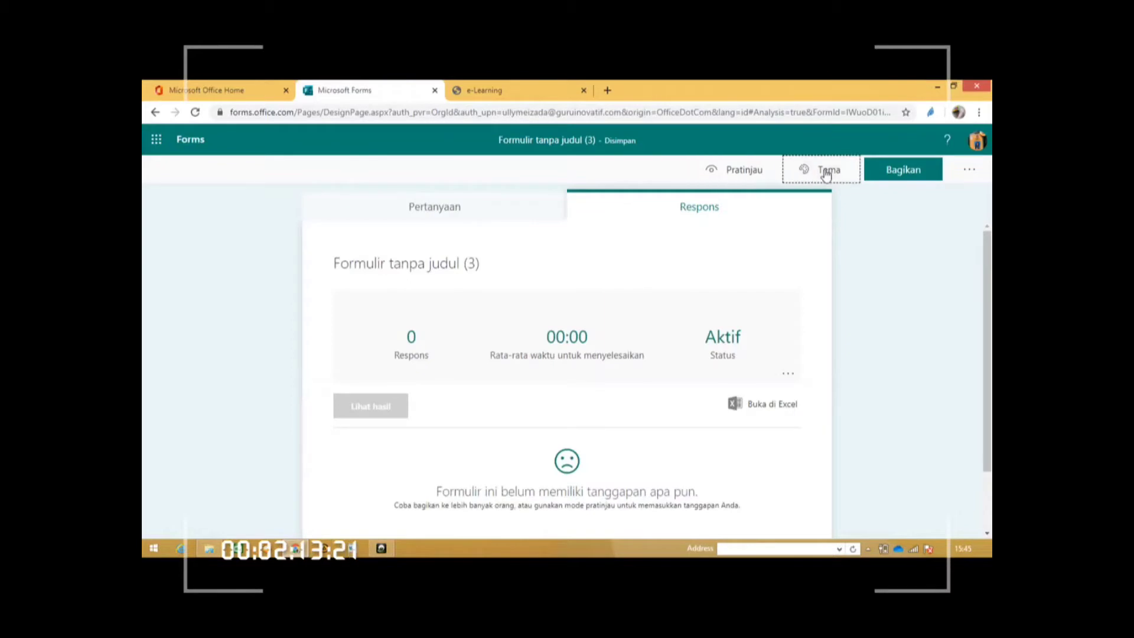
left_click(826, 172)
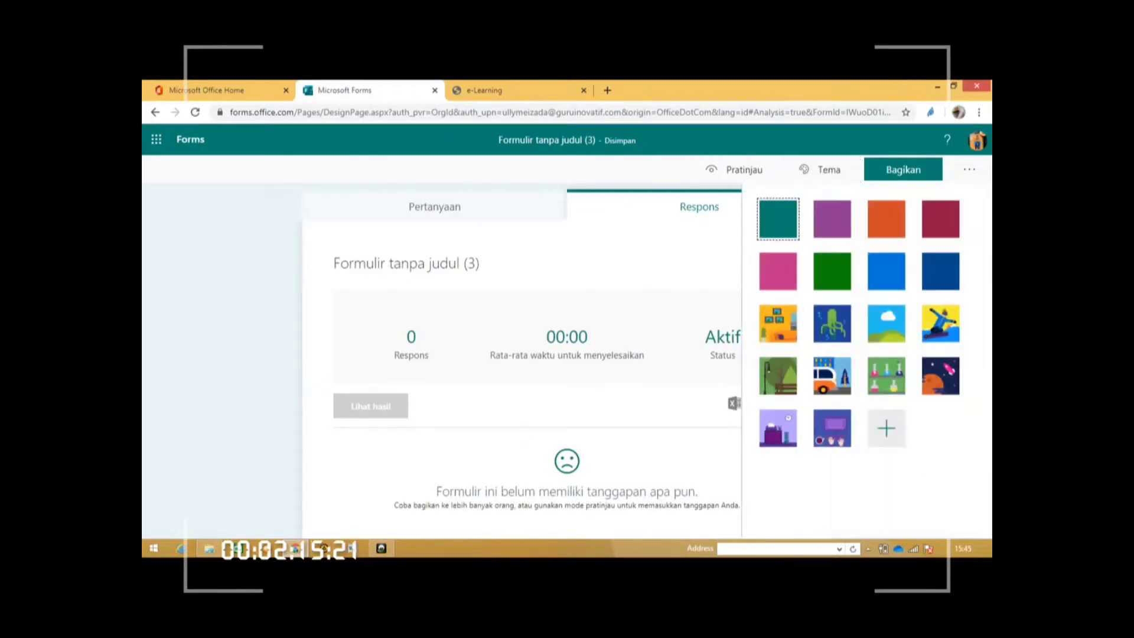
left_click(886, 434)
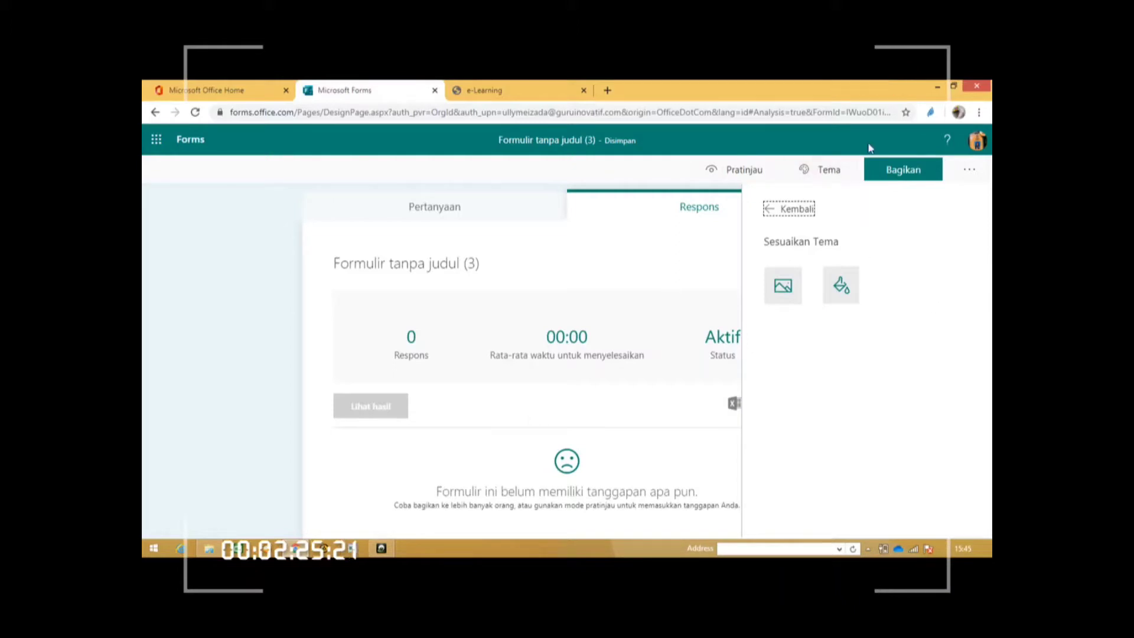
Set the form's sharing permission so that anyone with the link can respond (Siapa pun yang memiliki tautan dapat merespons)
left_click(884, 175)
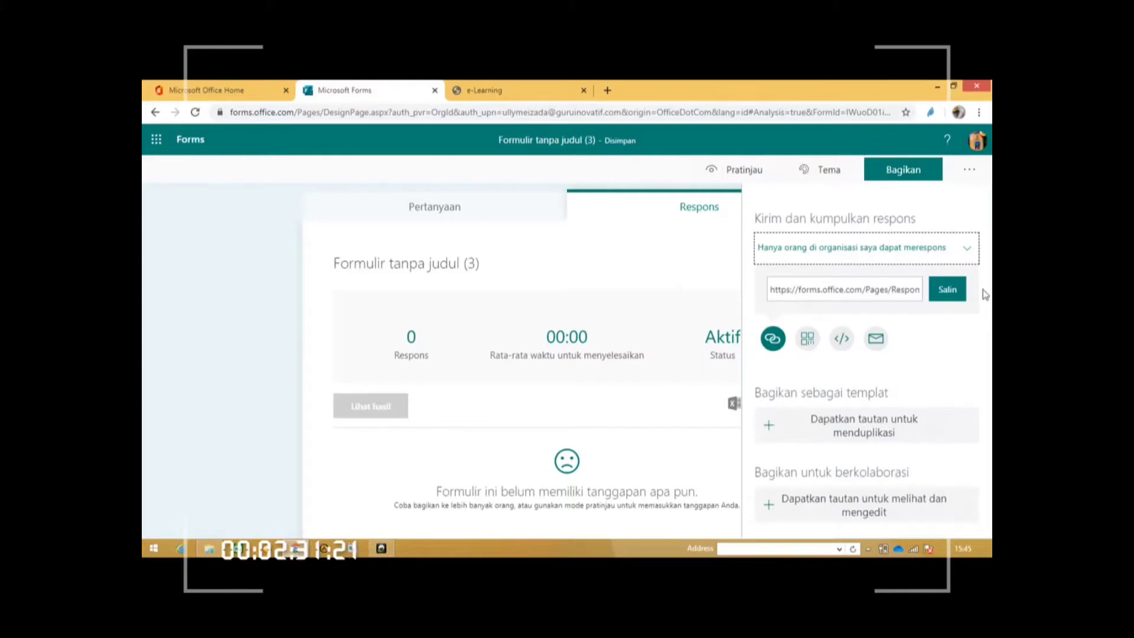
left_click(960, 223)
left_click(967, 253)
left_click(881, 278)
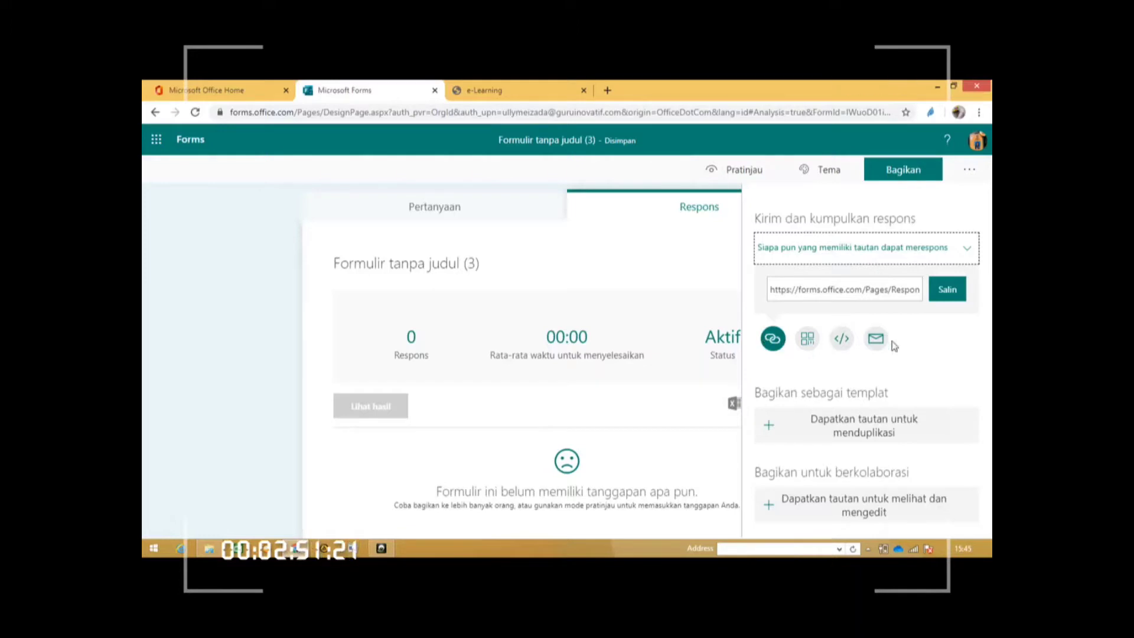
Look through the QR code, embed code and e-mail options for distributing the form
left_click(807, 341)
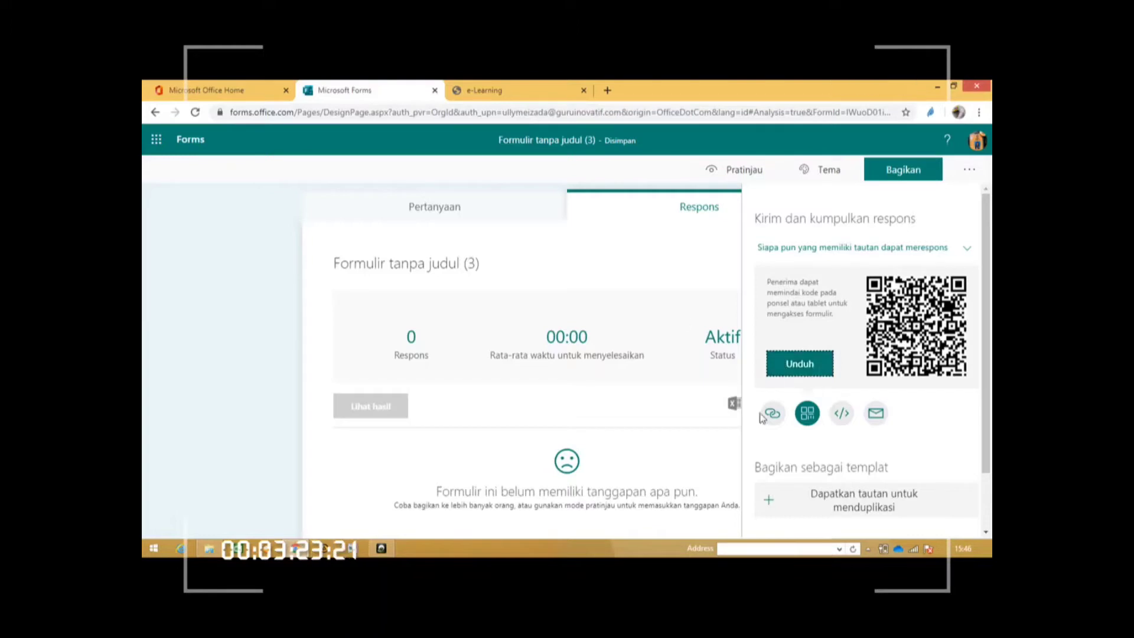
left_click(841, 413)
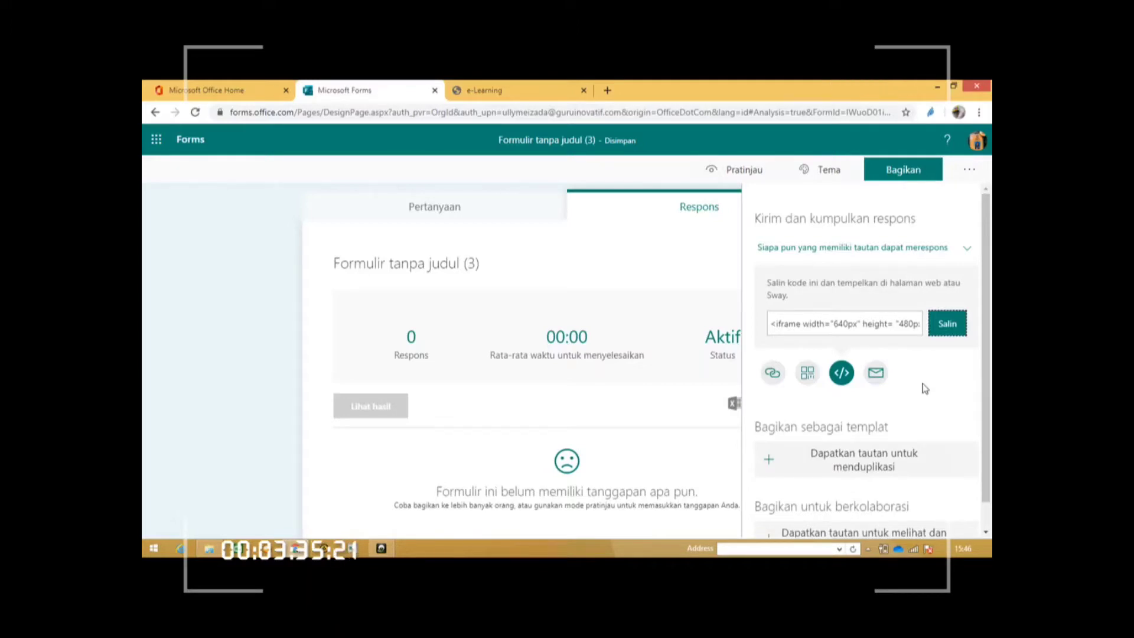
left_click(875, 373)
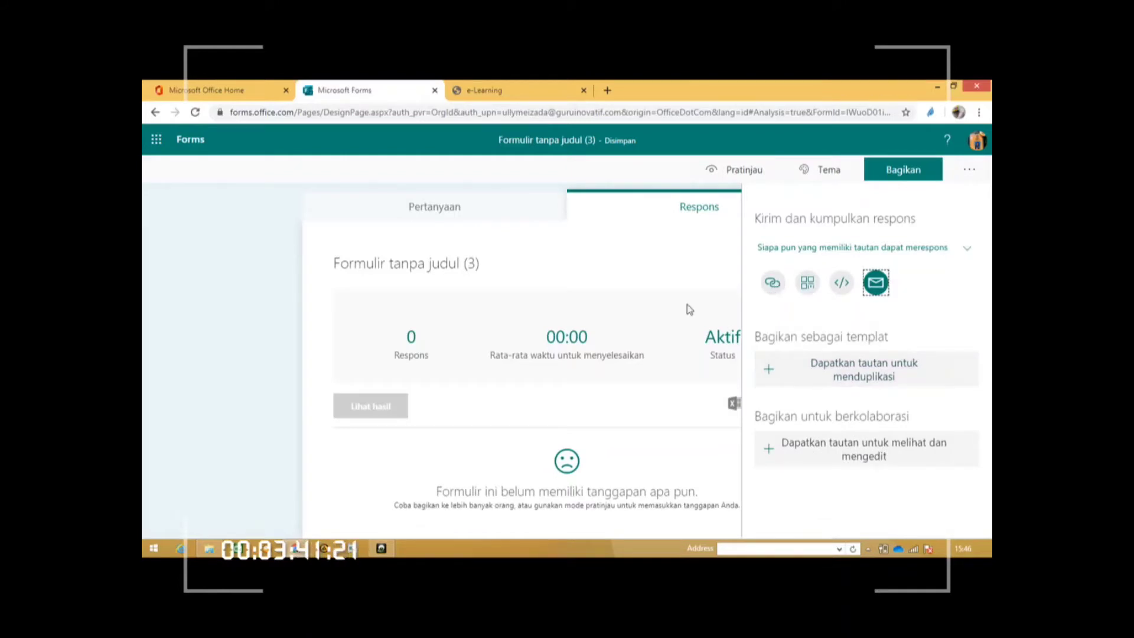
Open the form's settings and enable a start date (Tanggal mulai) of 10/07/2020 at 16.00
left_click(970, 172)
left_click(970, 172)
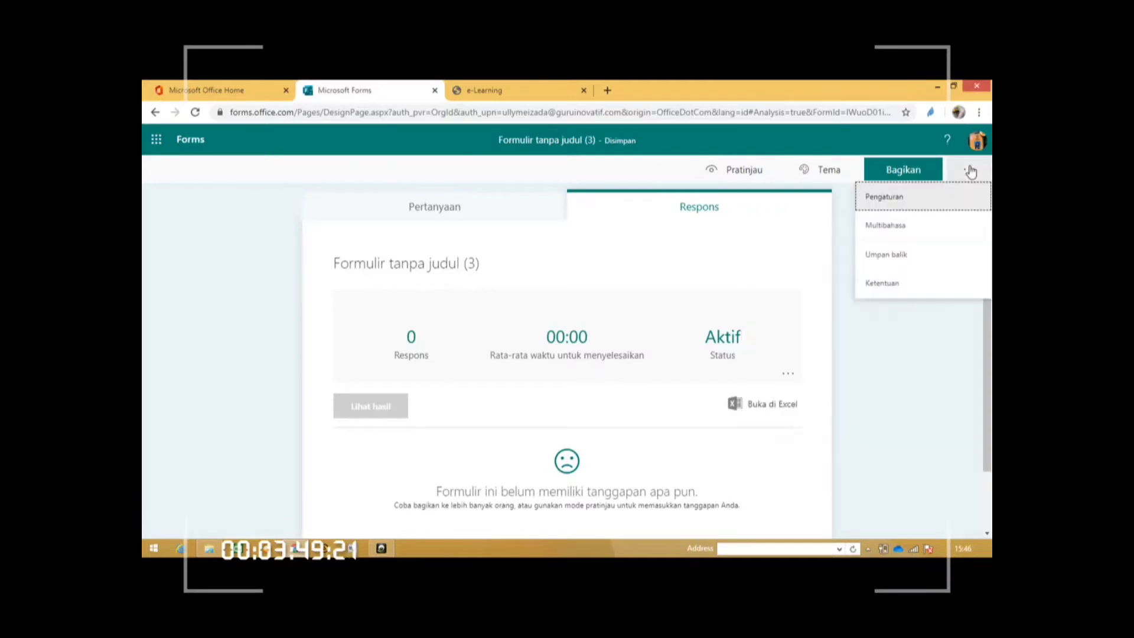
left_click(894, 201)
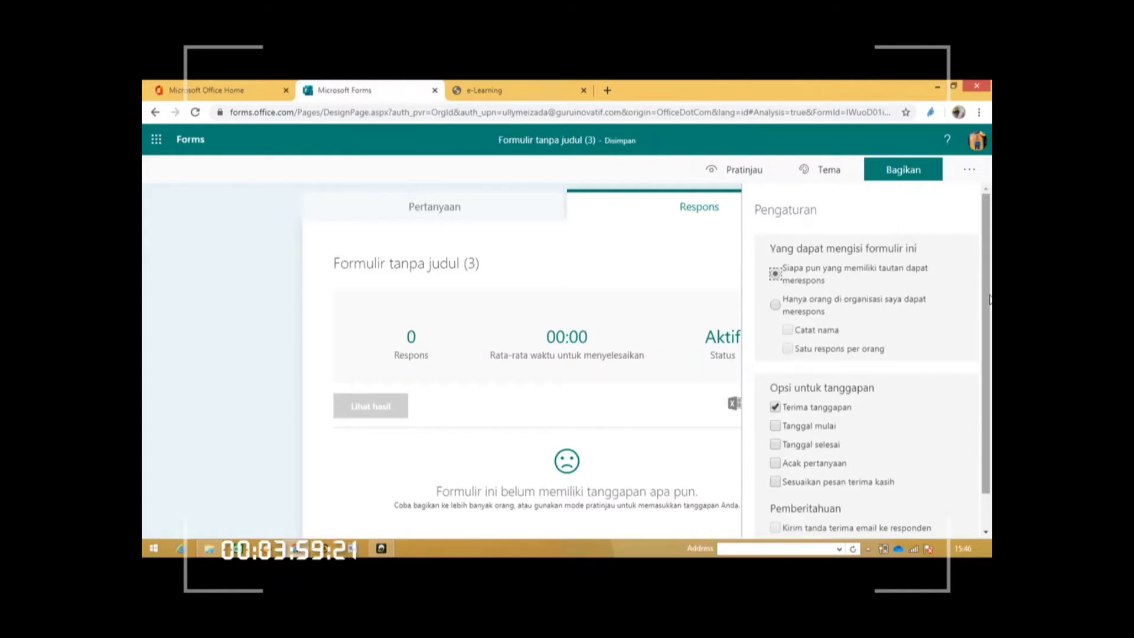
scroll(989, 299, "down", 1)
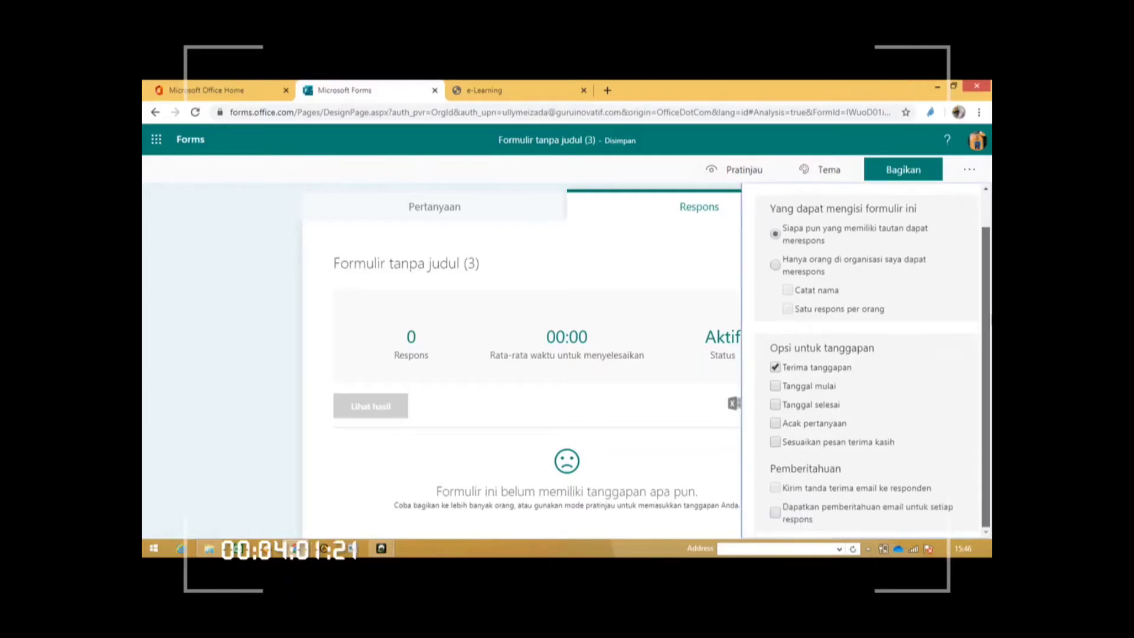
left_click(775, 386)
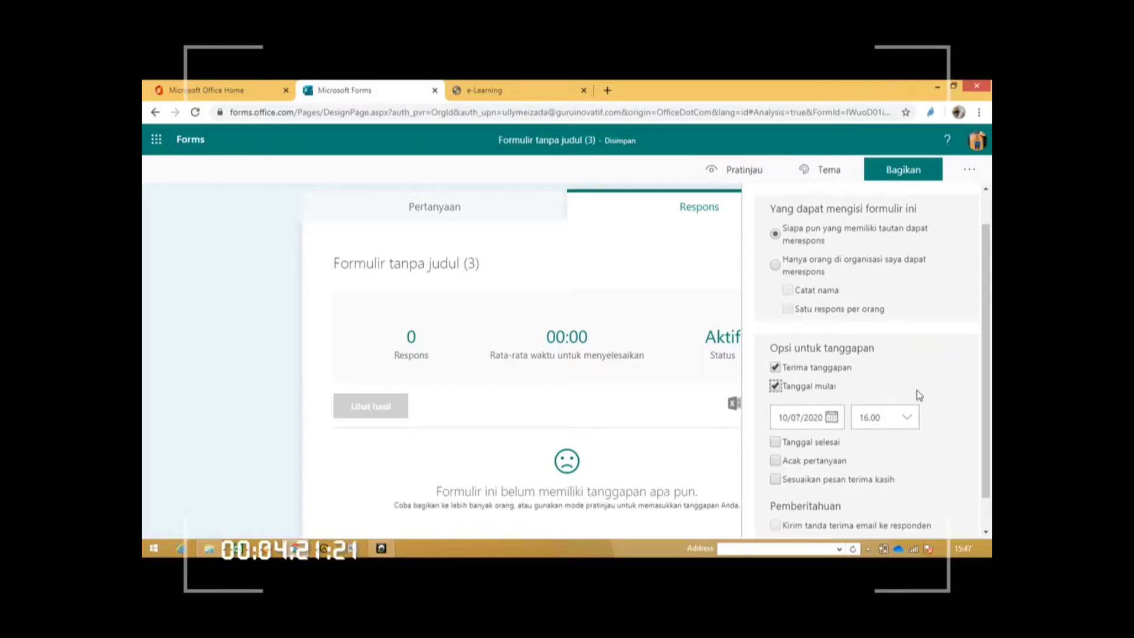
left_click(832, 419)
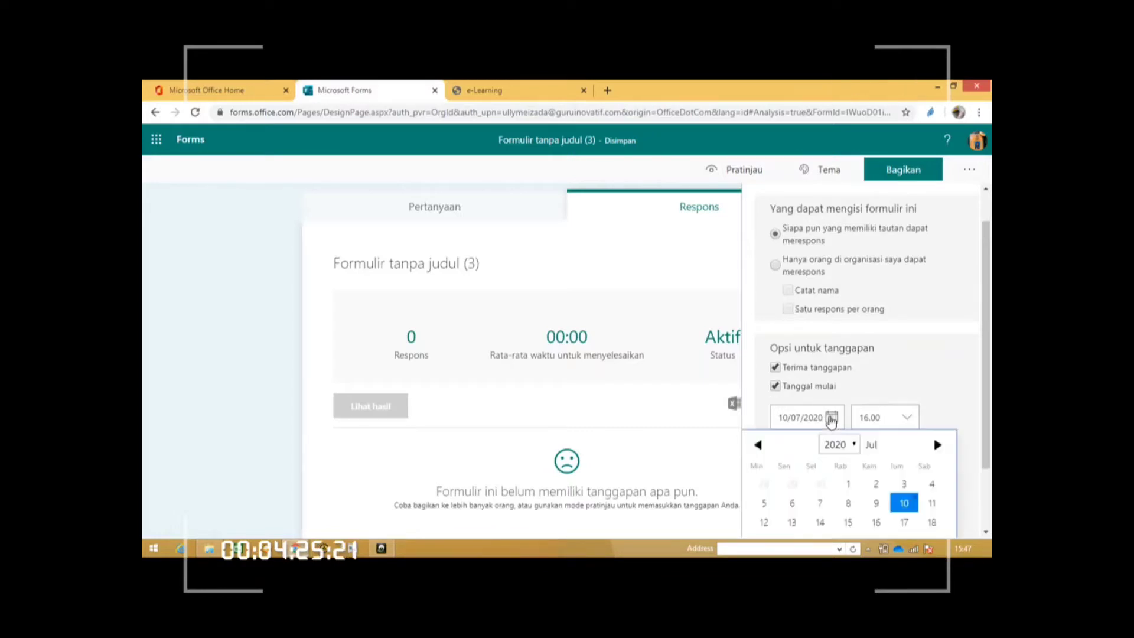
left_click(952, 384)
Enable an end date (Tanggal selesai) for responses and set it to 25/07/2020 at 17.00
left_click(776, 443)
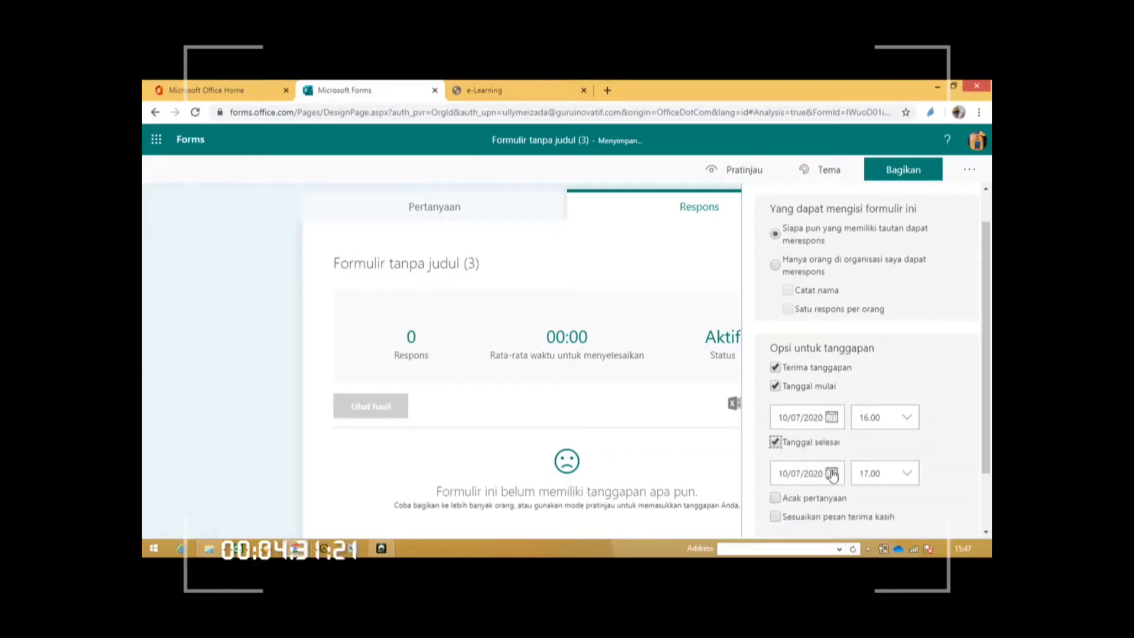
left_click(832, 473)
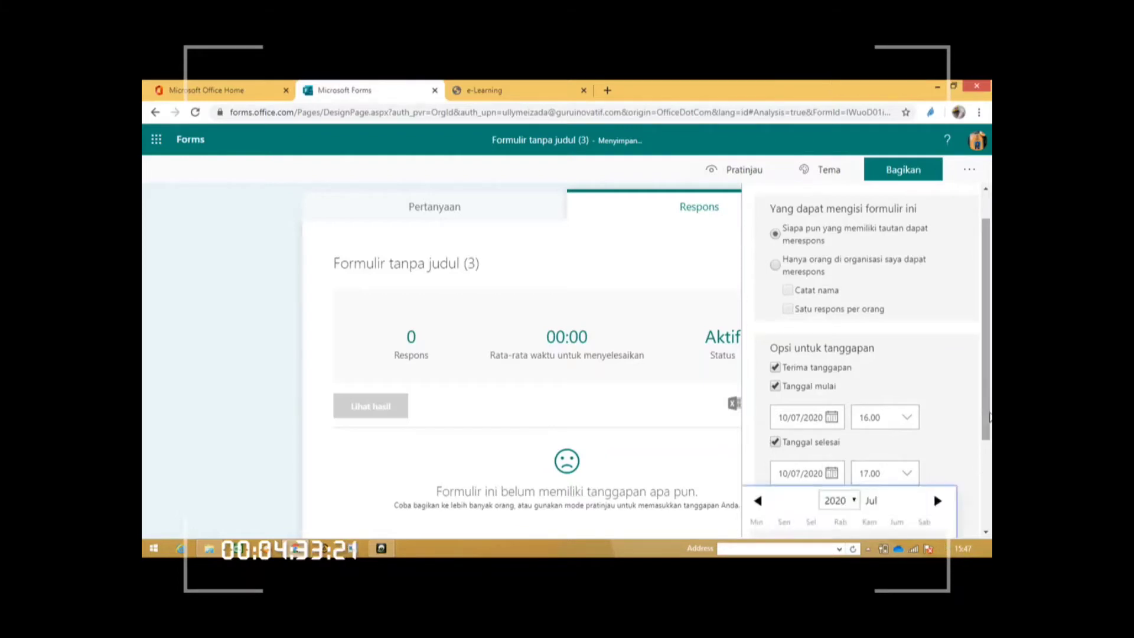
left_click_drag(989, 412, 991, 489)
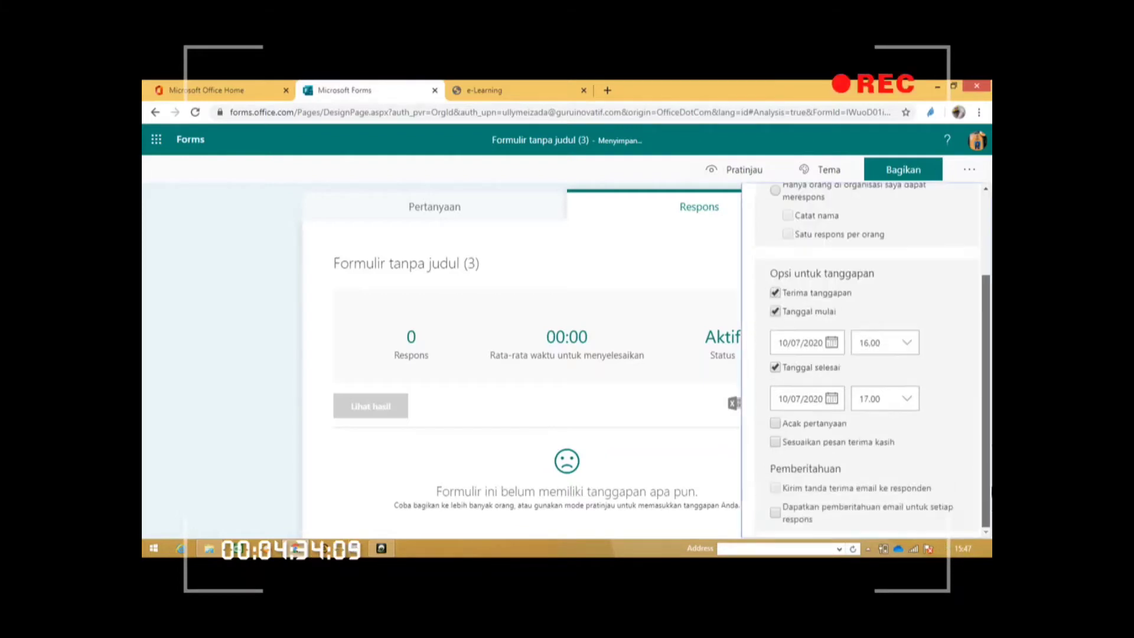
left_click(832, 398)
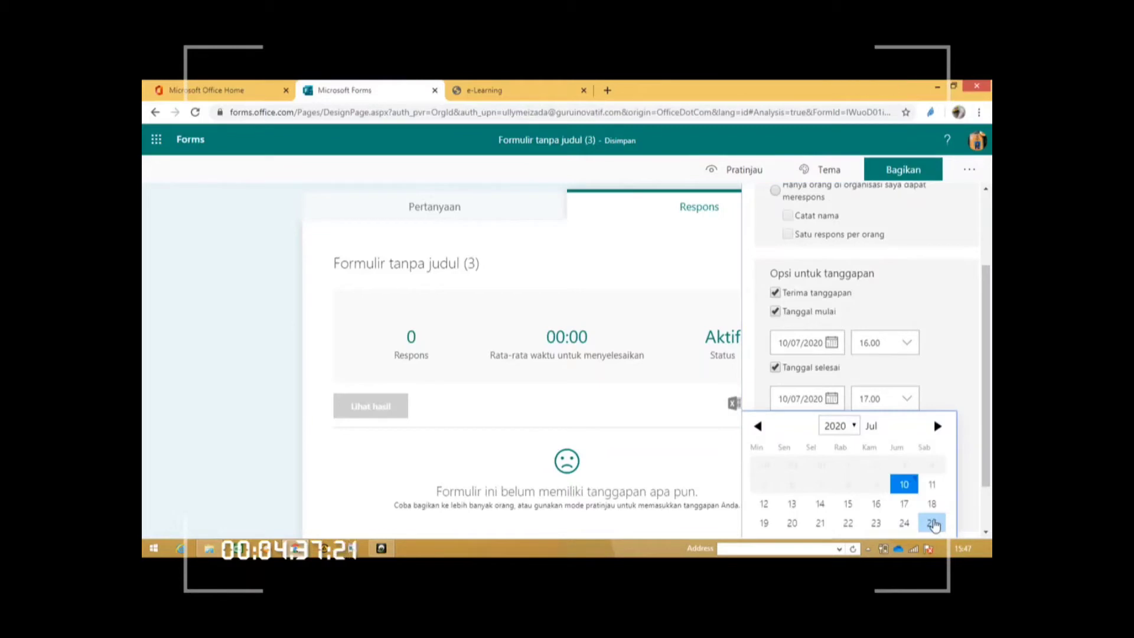
left_click(933, 524)
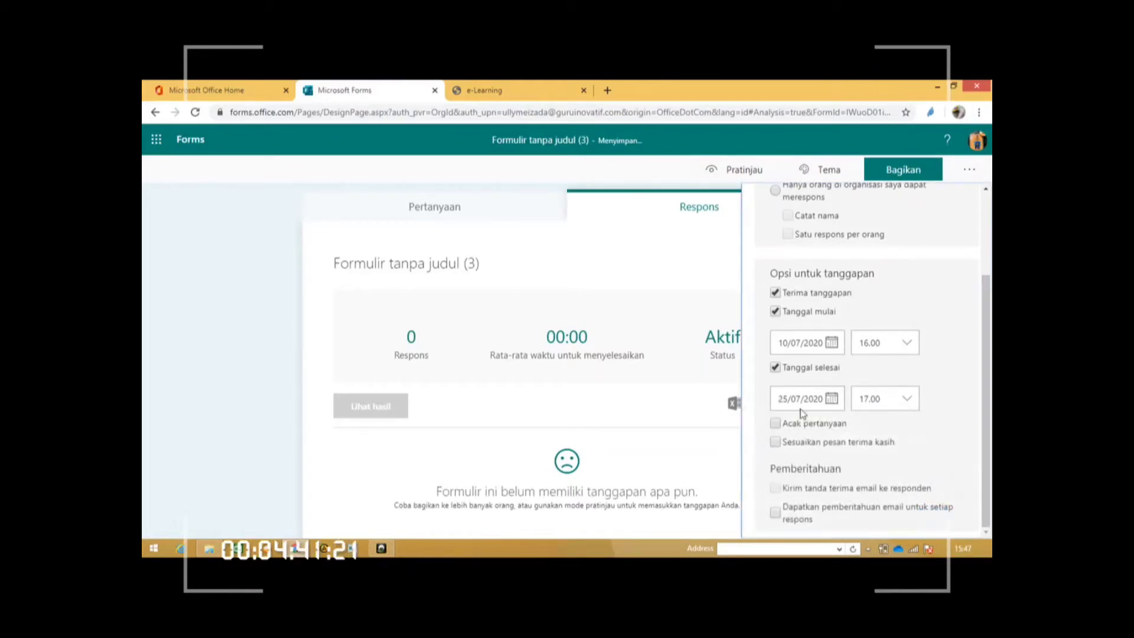
Enable the custom thank-you message and add a second line reading "Terima Kasih :)"
left_click(774, 443)
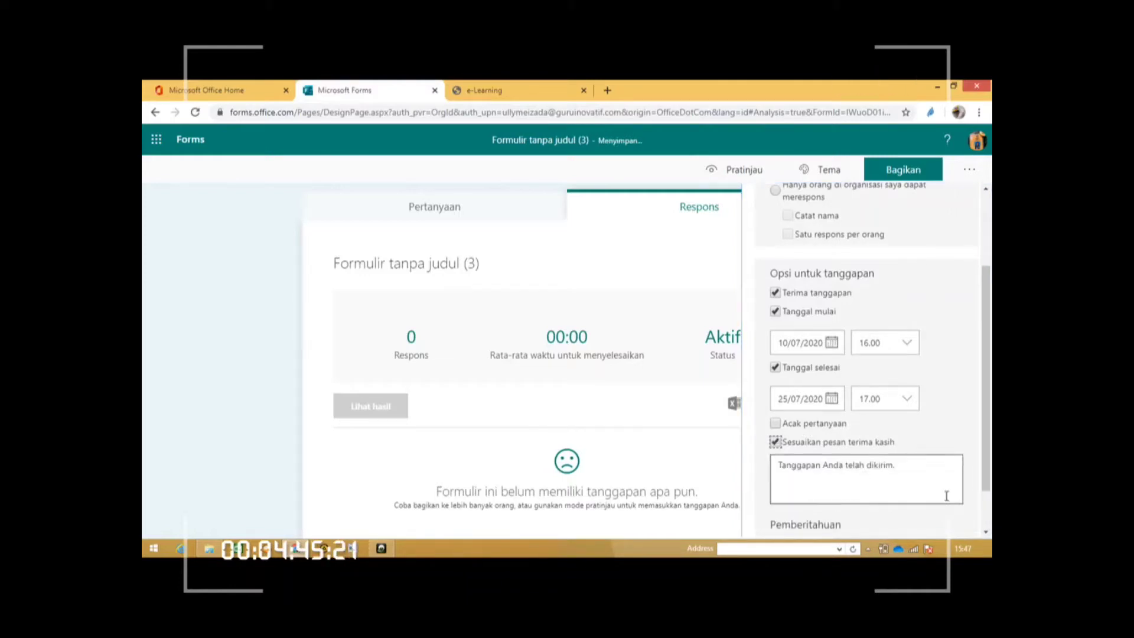
left_click(914, 468)
left_click(916, 469)
key("Return")
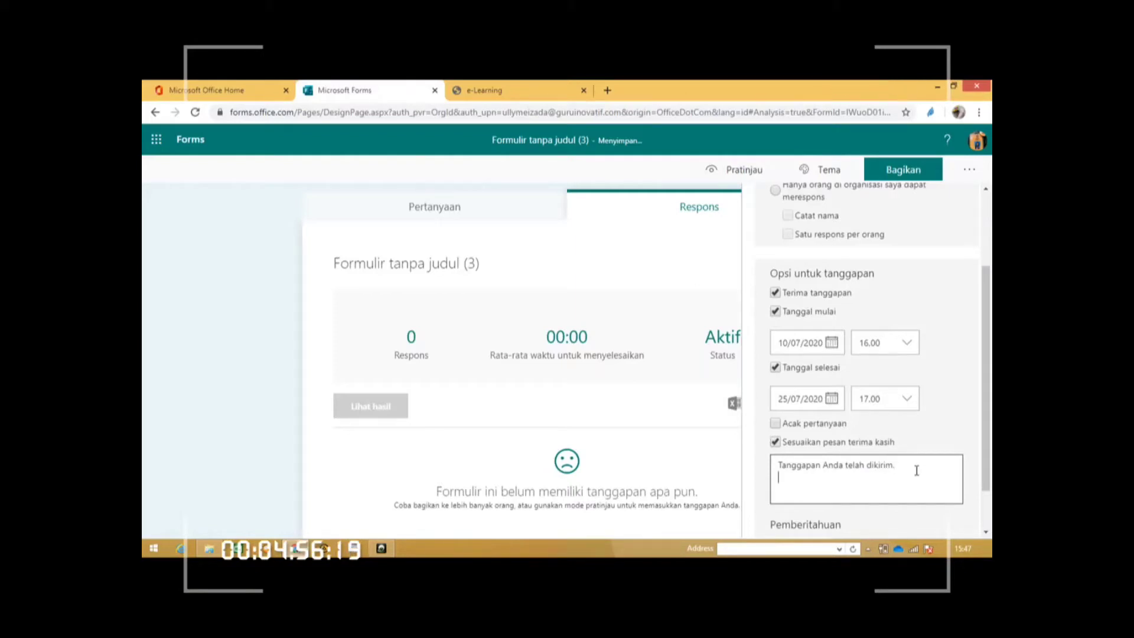
type("Terima Kasih :D")
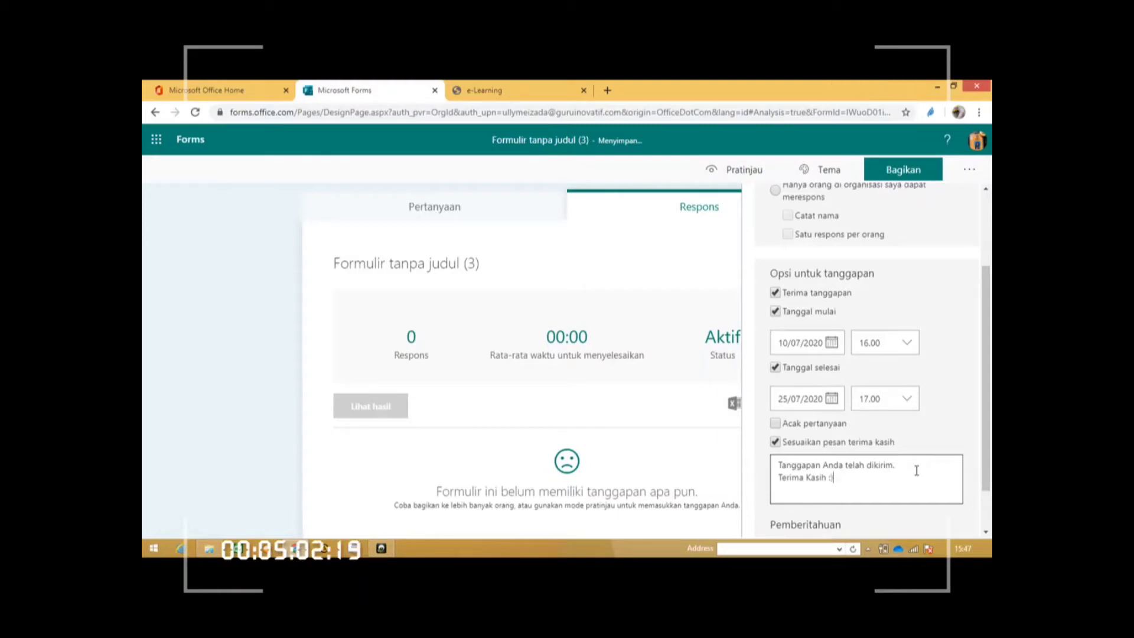
Return to the form's questions and change the form title to "PPDB SMAN 1 BULUKUMBA"
left_click(412, 207)
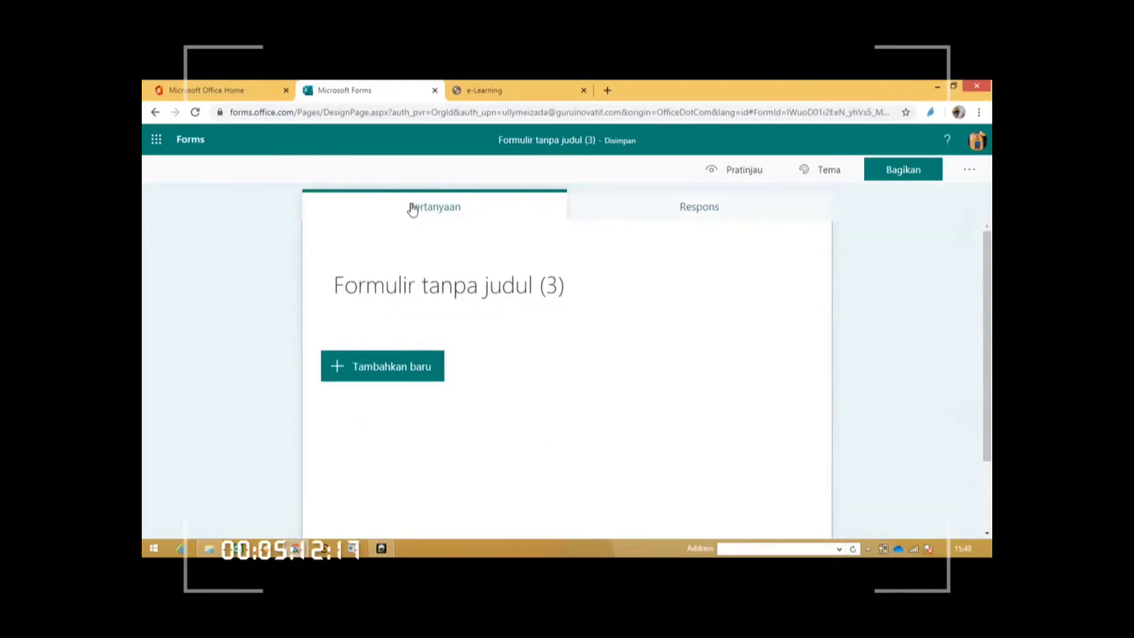
left_click(455, 290)
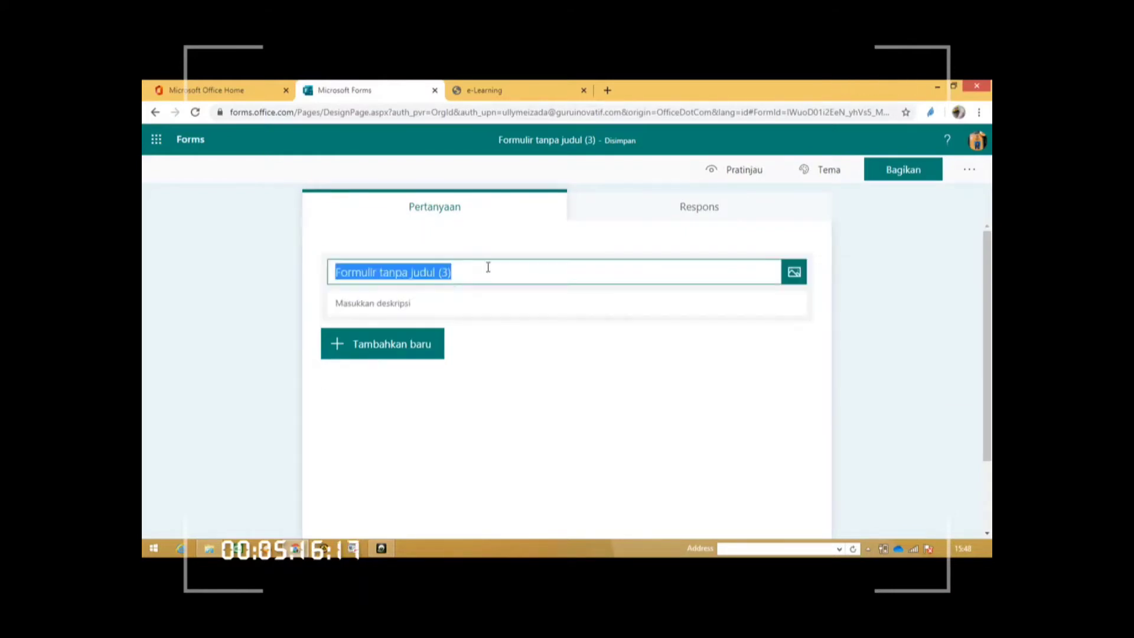
type("p")
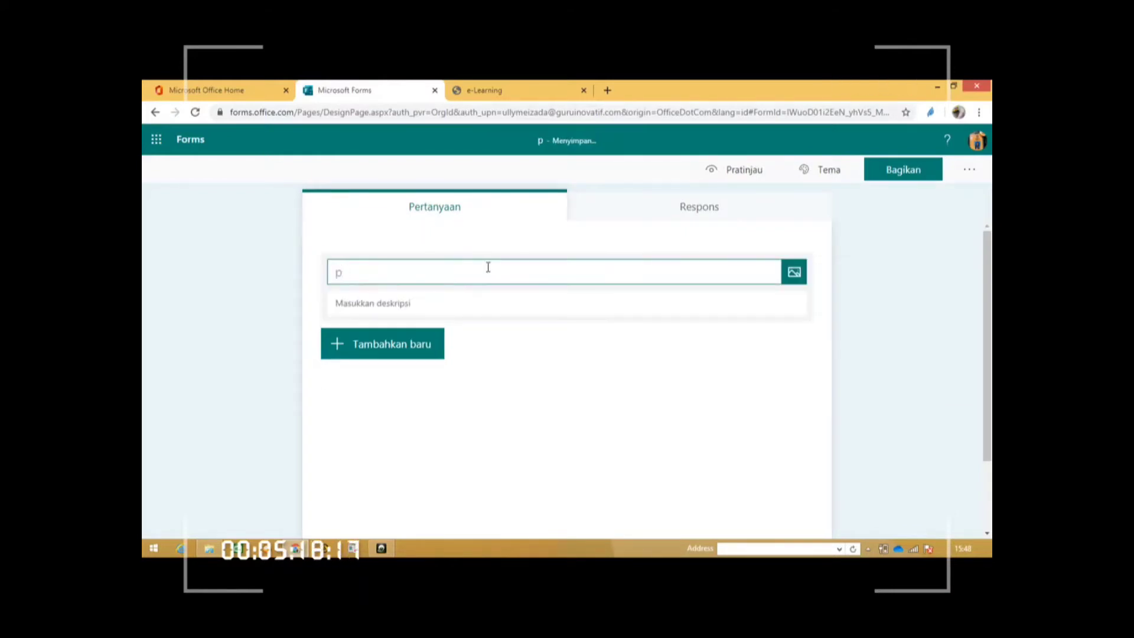
key("BackSpace")
type("PPDB")
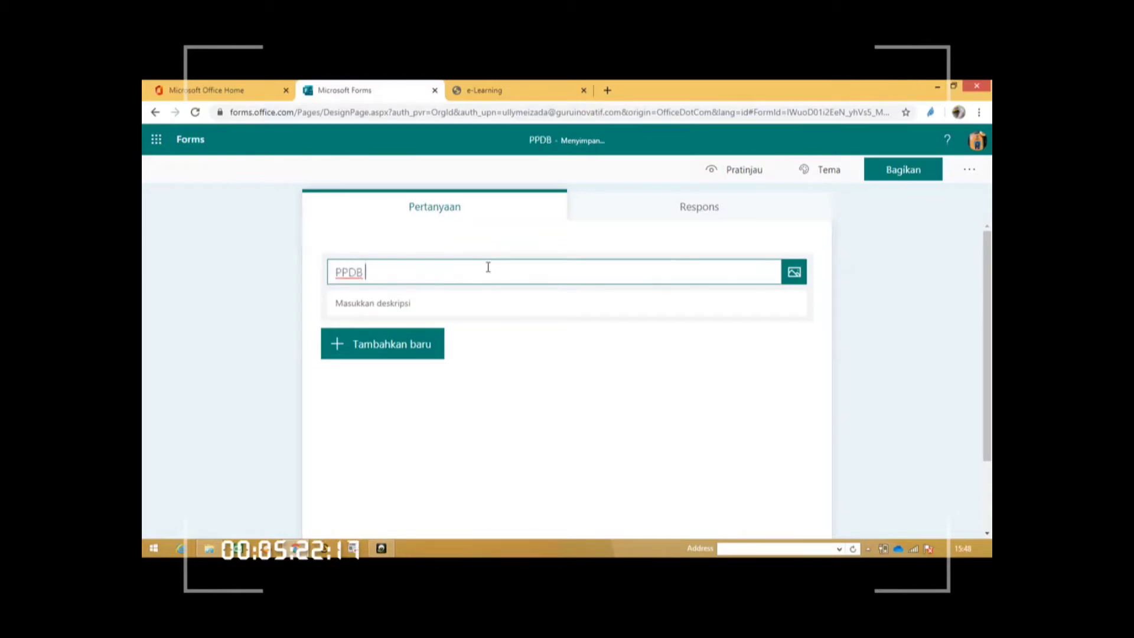
type(" SMAN1")
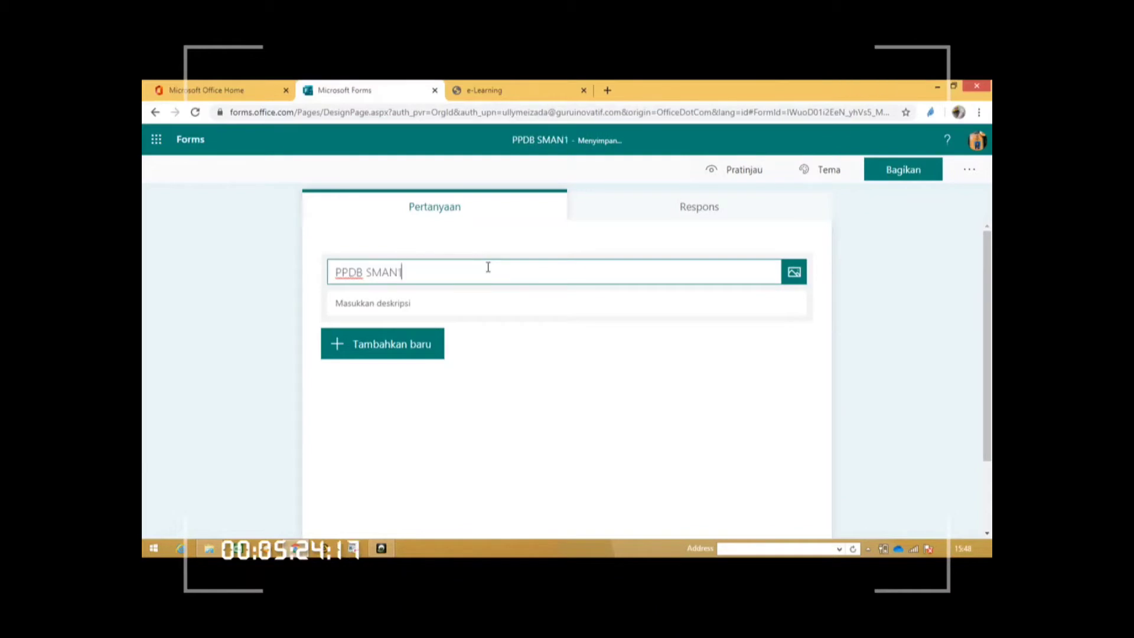
key("BackSpace")
type("1 ")
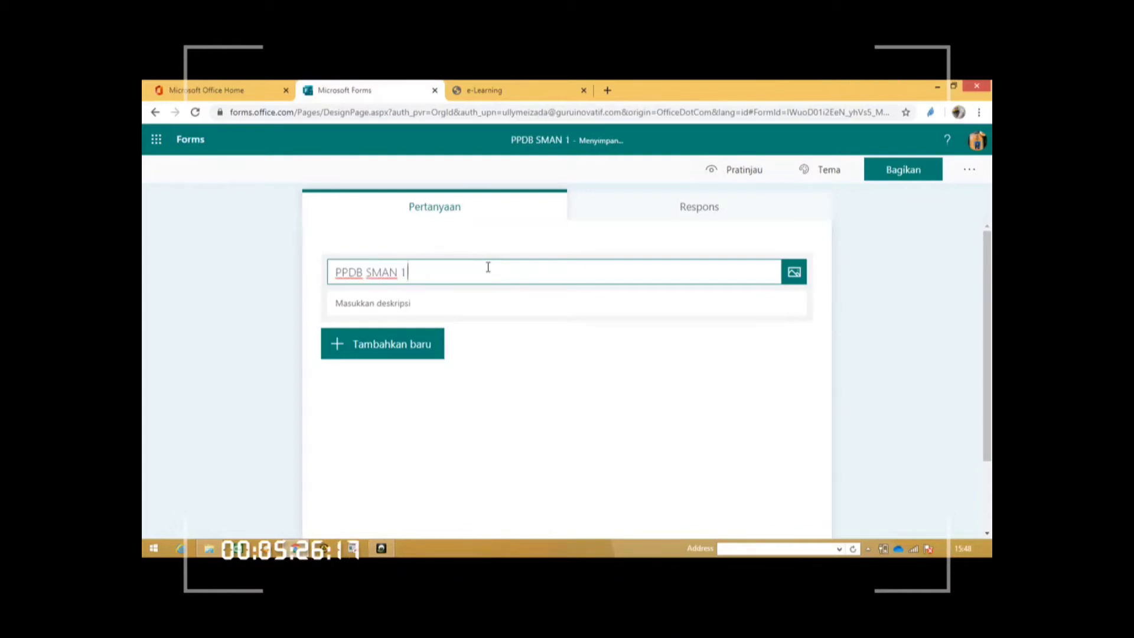
type("BULUKUM")
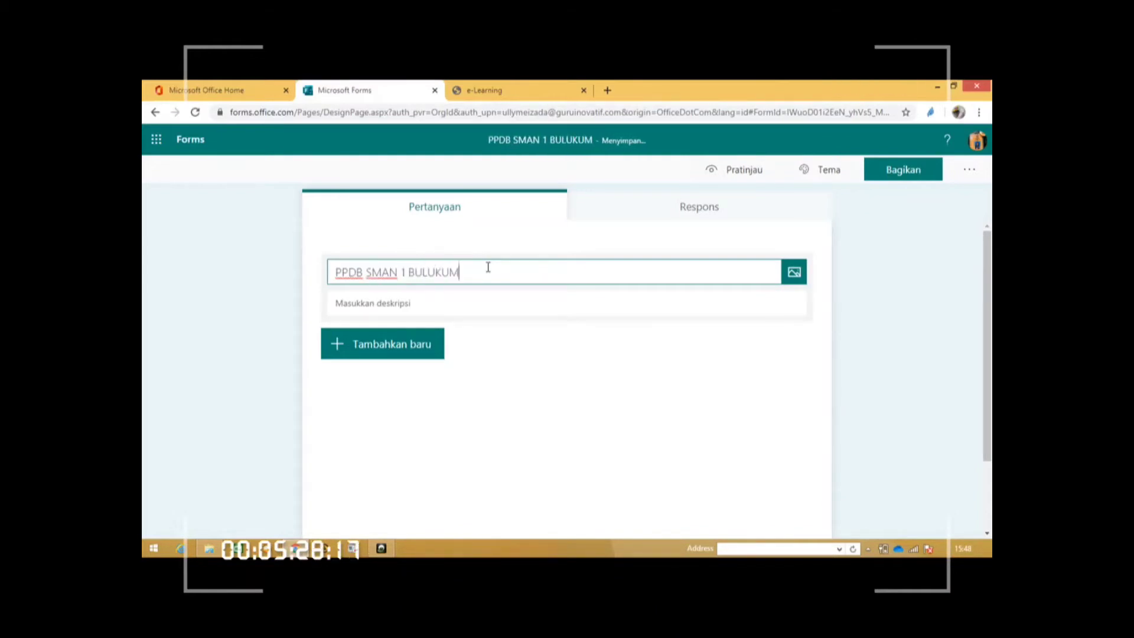
type("BA")
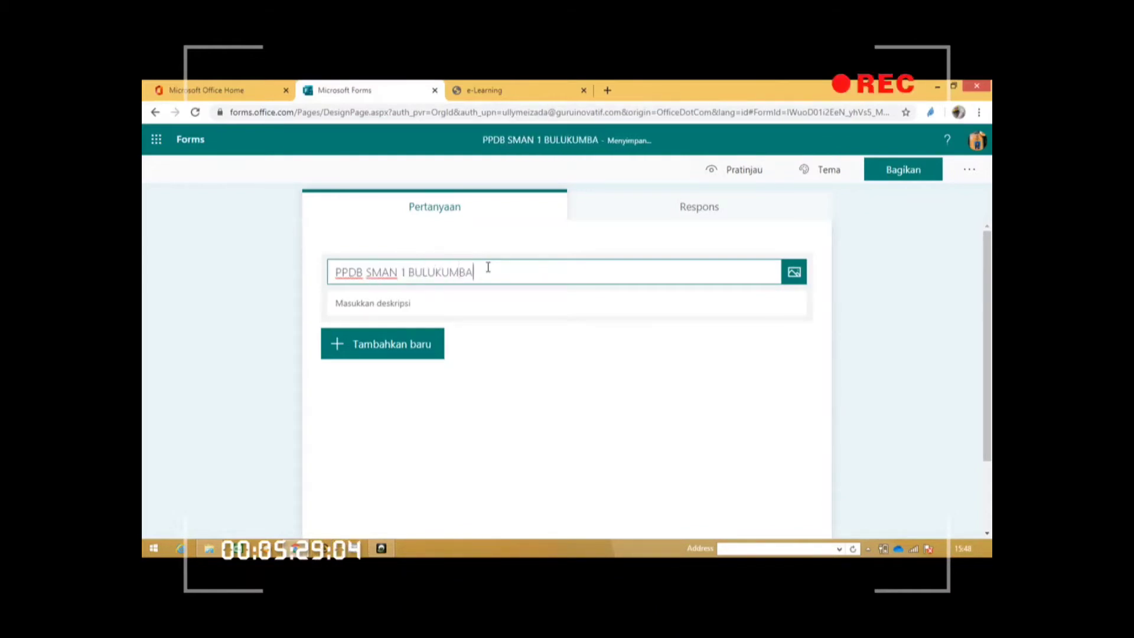
Search Bing images for "SMAN 1 BULUKUMBA" and add the 180x196 school logo beside the form title
left_click(795, 272)
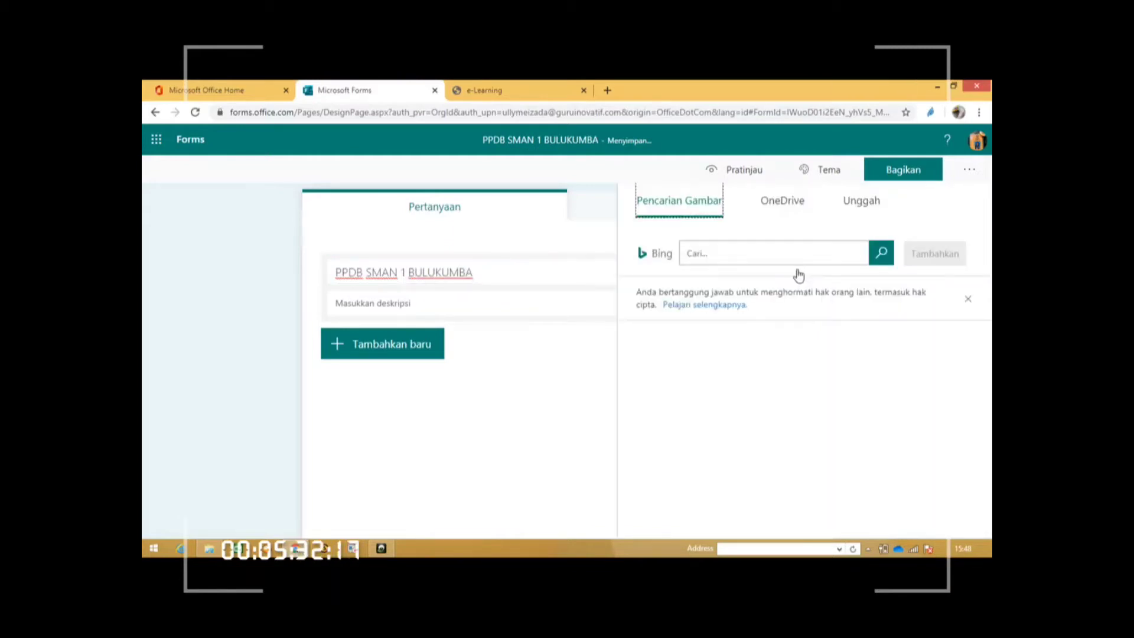
left_click(722, 253)
type("SMA")
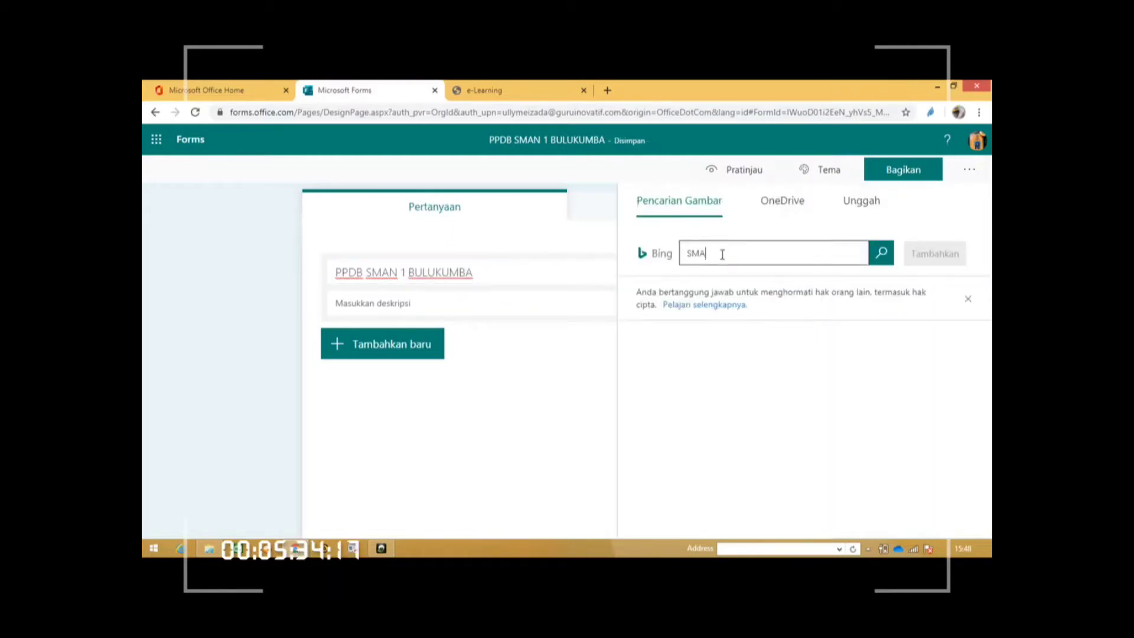
type("N 1 BULUKUMBA")
left_click(881, 253)
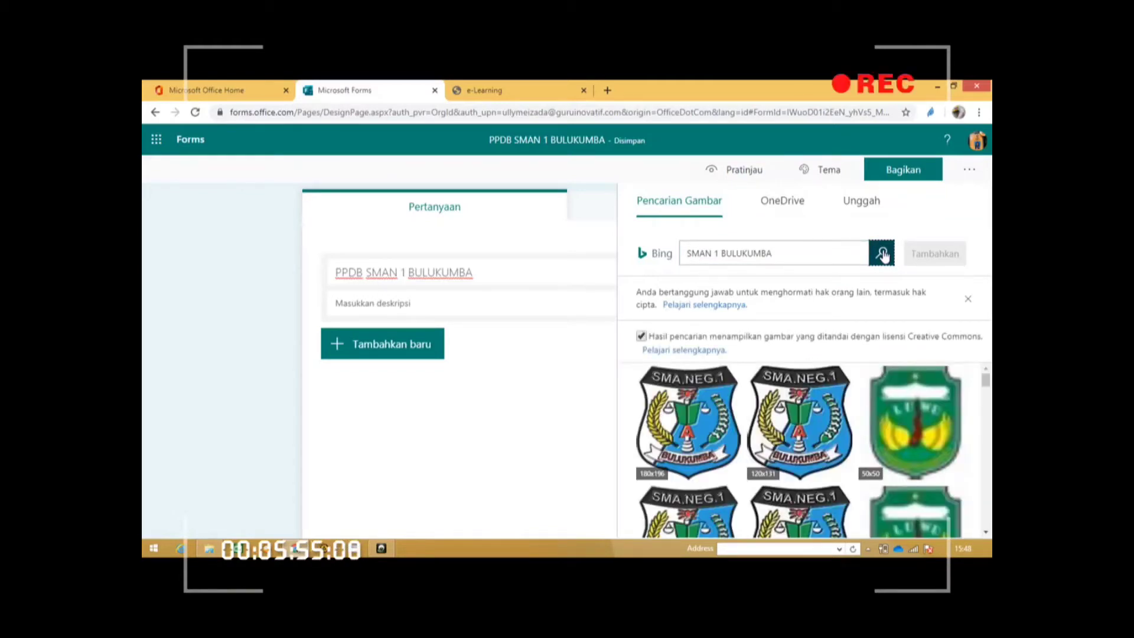
left_click(677, 420)
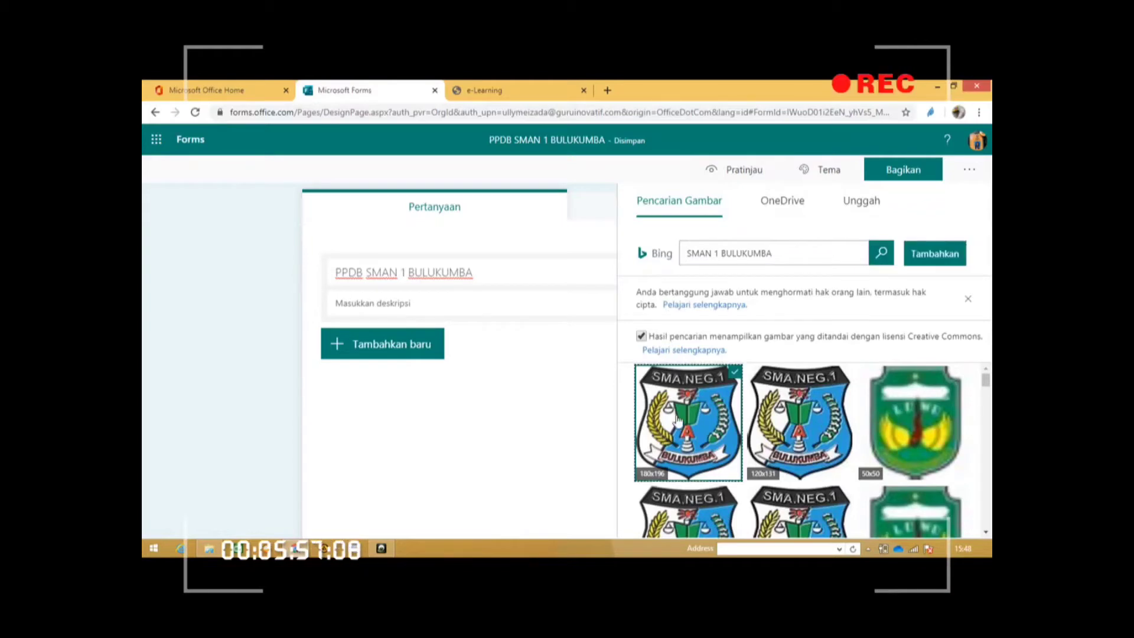
left_click(939, 260)
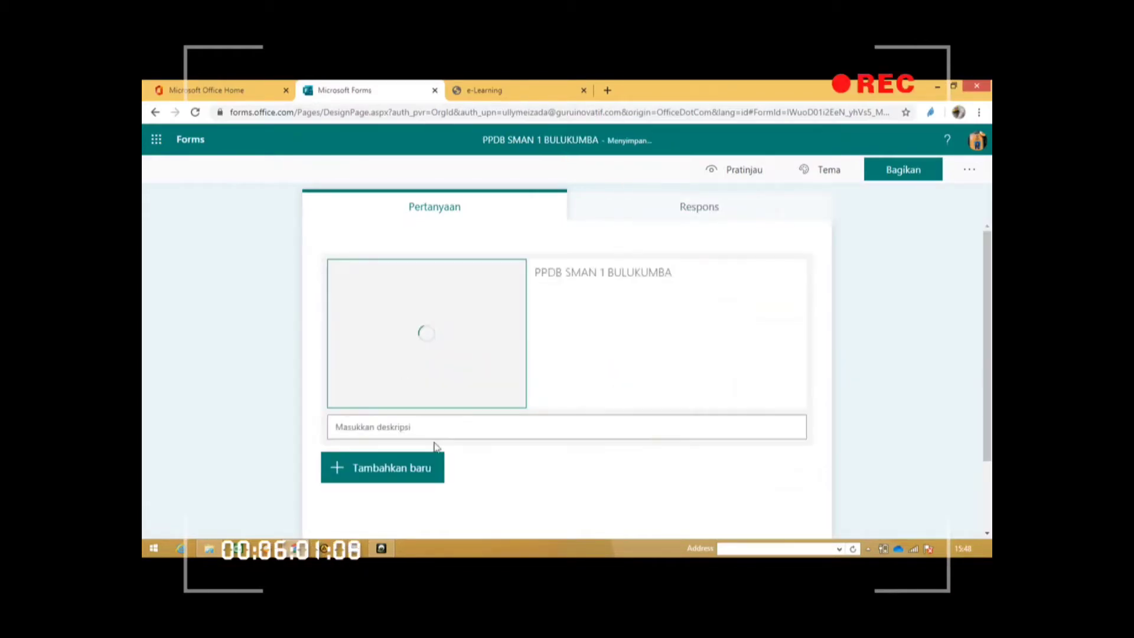
Enter a two-line form description reading "JALUR ZONASI" and "JALUR PRESTASI"
left_click(432, 427)
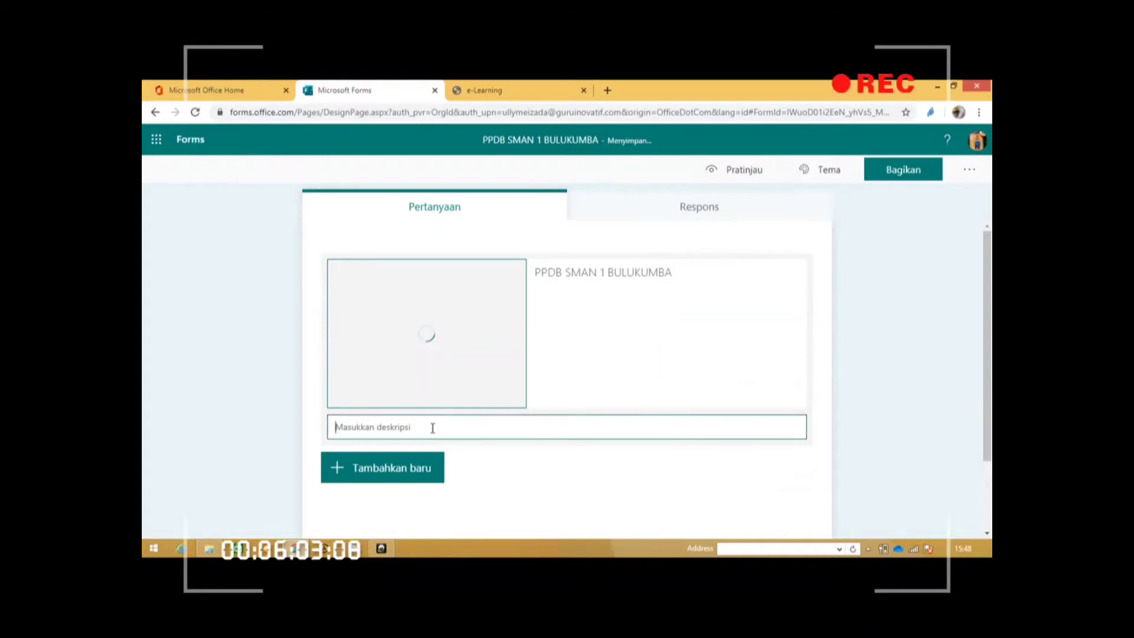
type("JALUR ")
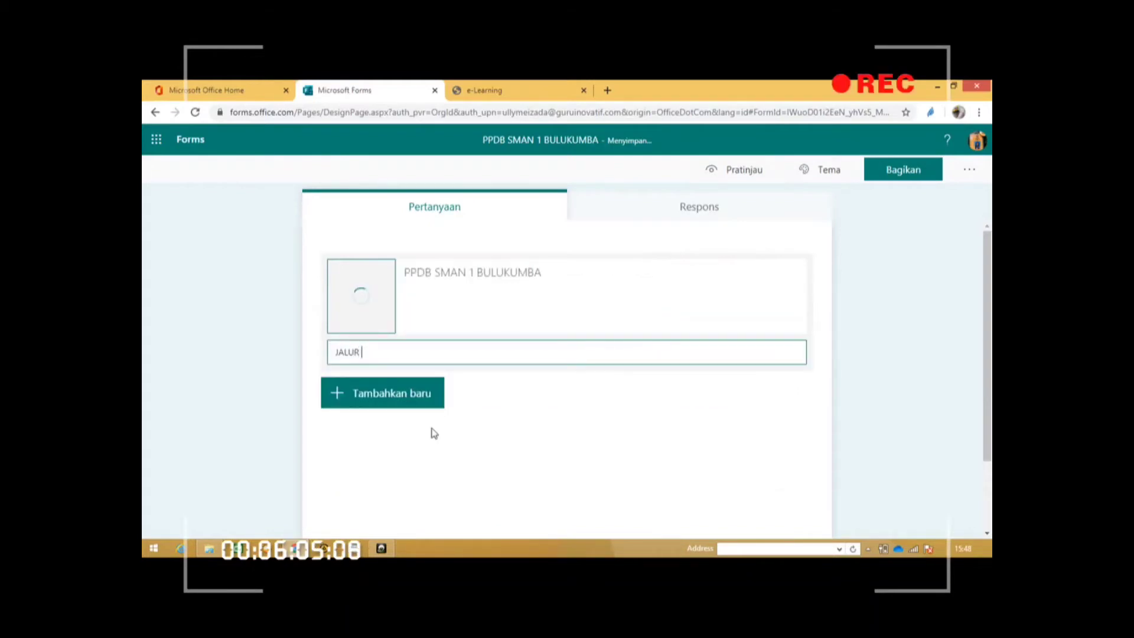
type("ZZONASI")
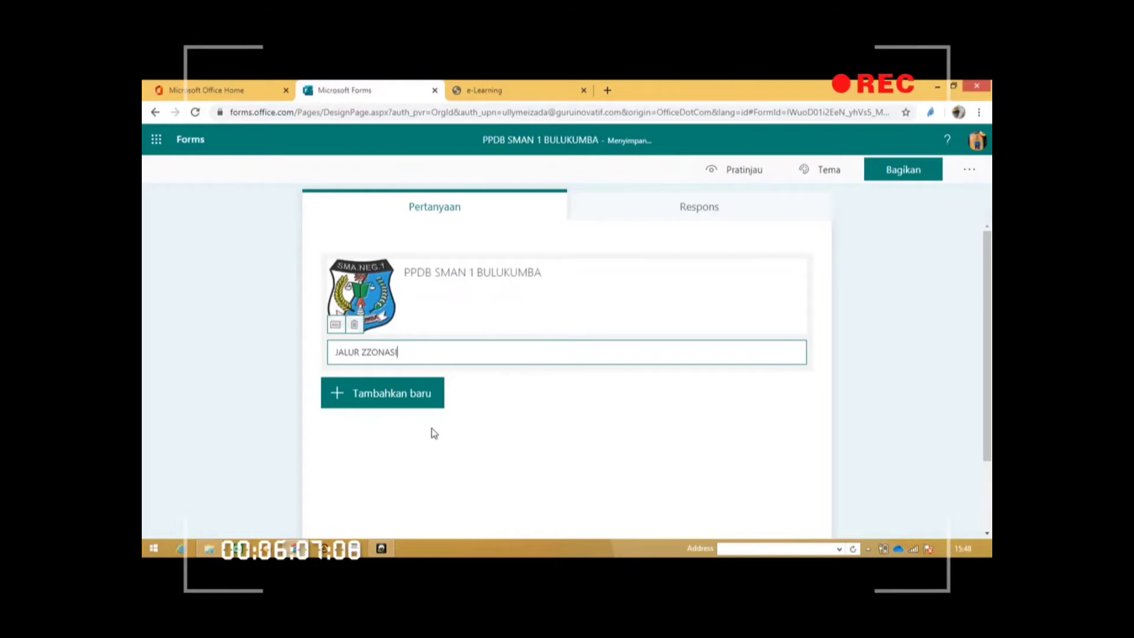
key("BackSpace")
key("BackSpace")
key("BackSpace")
type("ONASI")
key("Return")
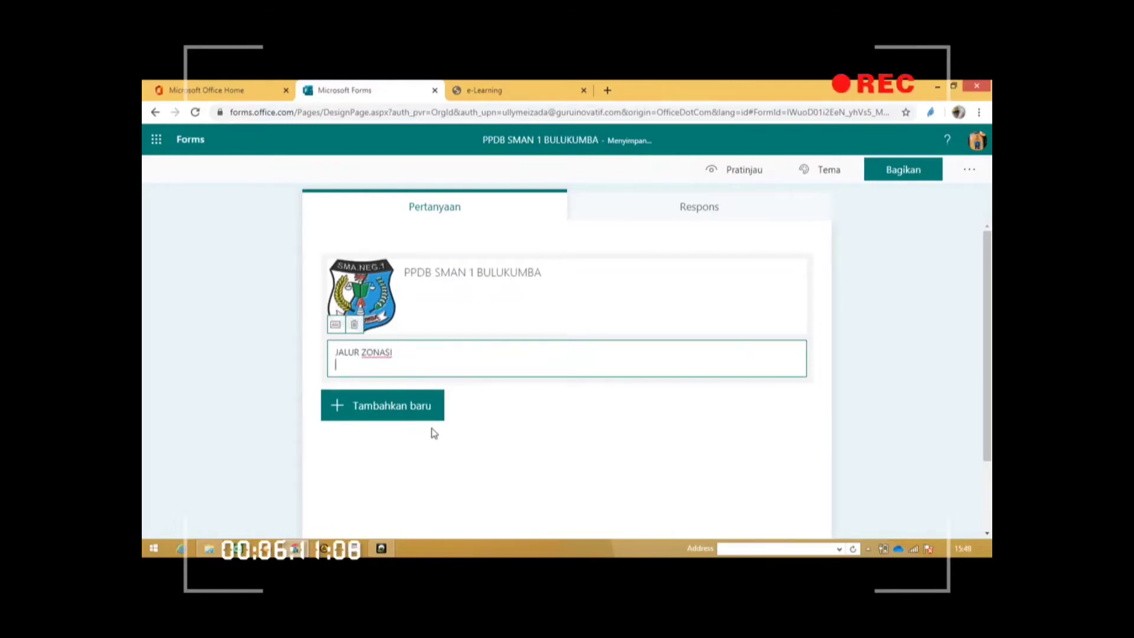
type("JALUR PRESTASI")
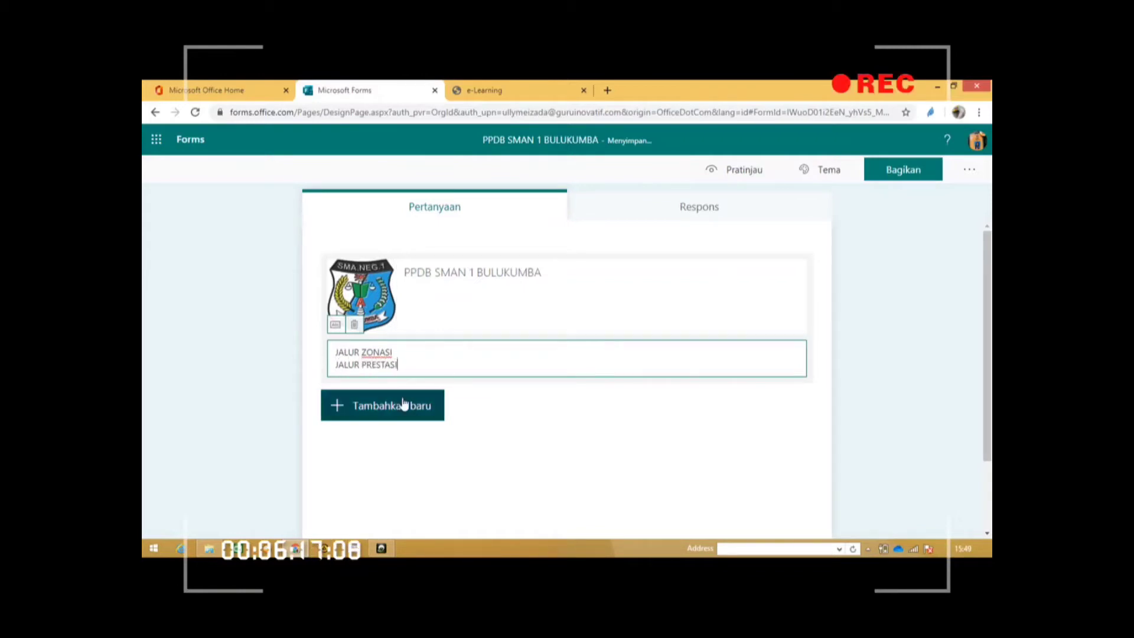
Add a required (Harus Diisi) text question titled "NAMA PESERTA" and check the form in preview
left_click(368, 415)
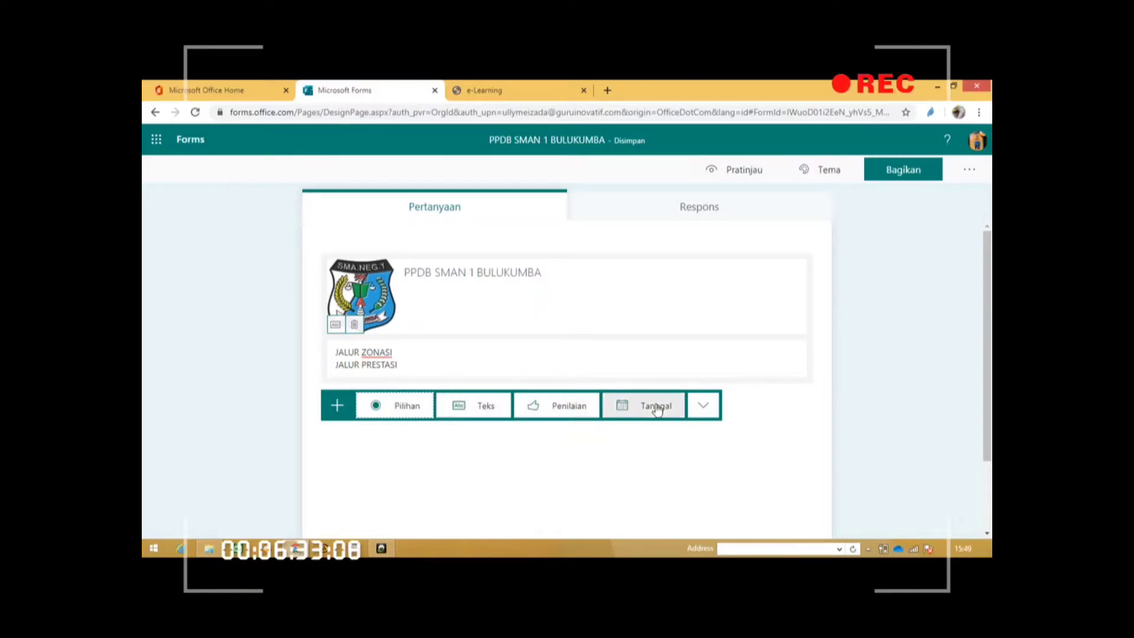
left_click(704, 407)
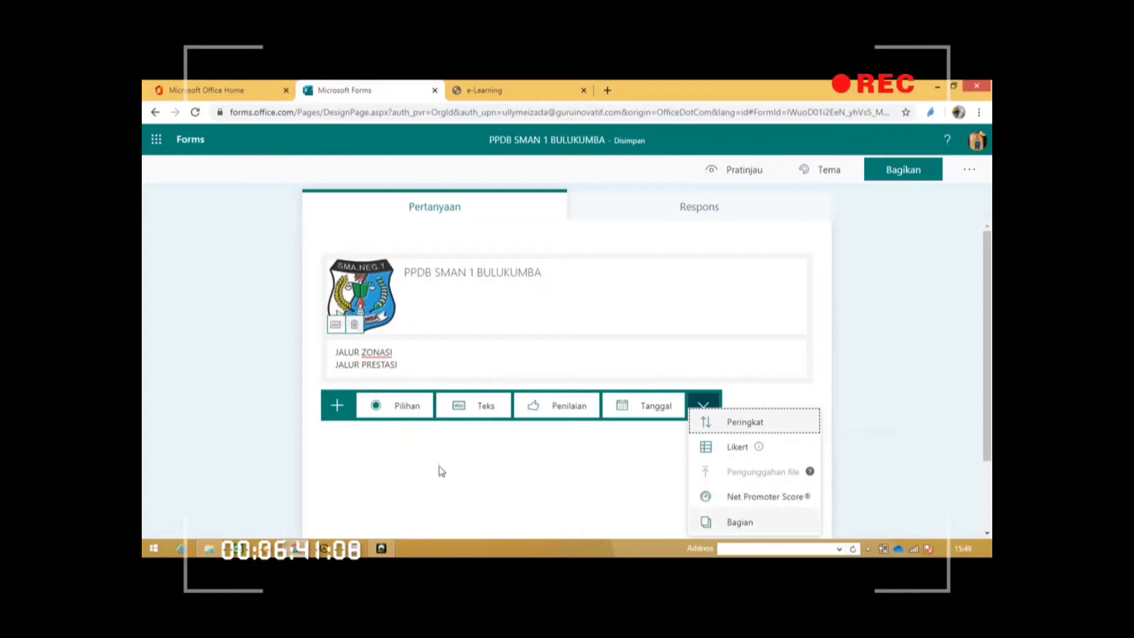
left_click(473, 407)
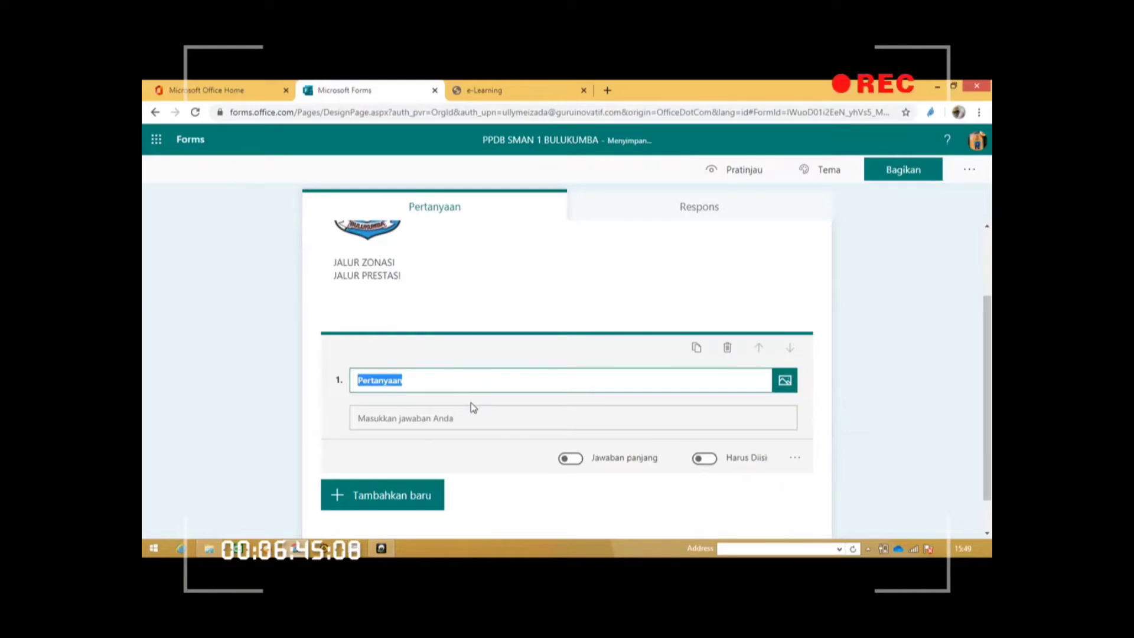
type("NAMA")
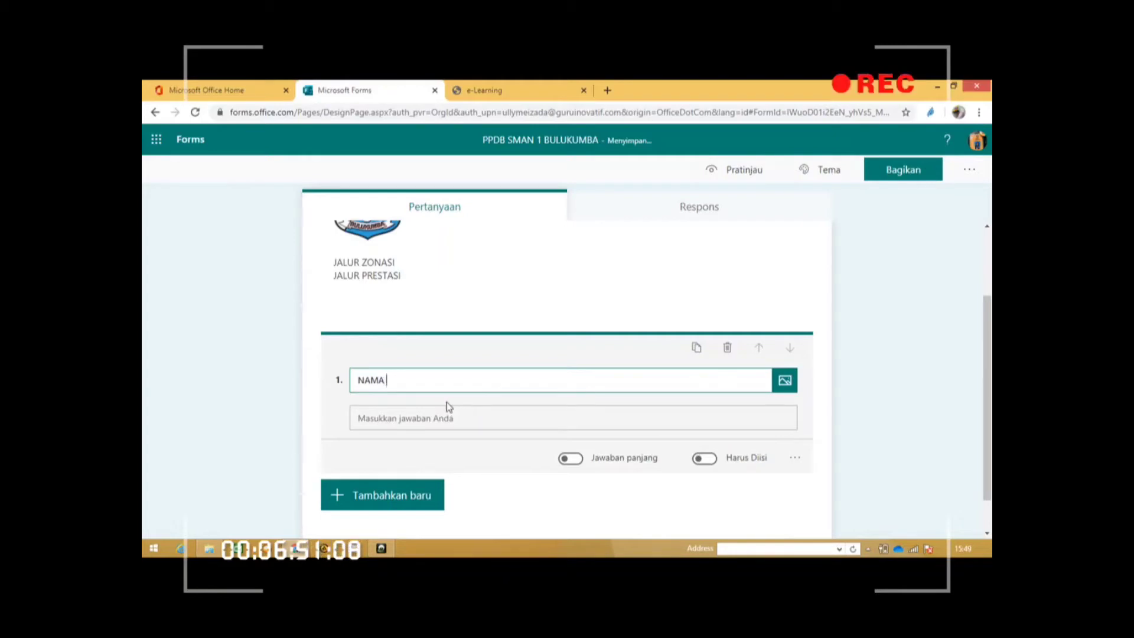
type("PESERTA")
left_click(706, 459)
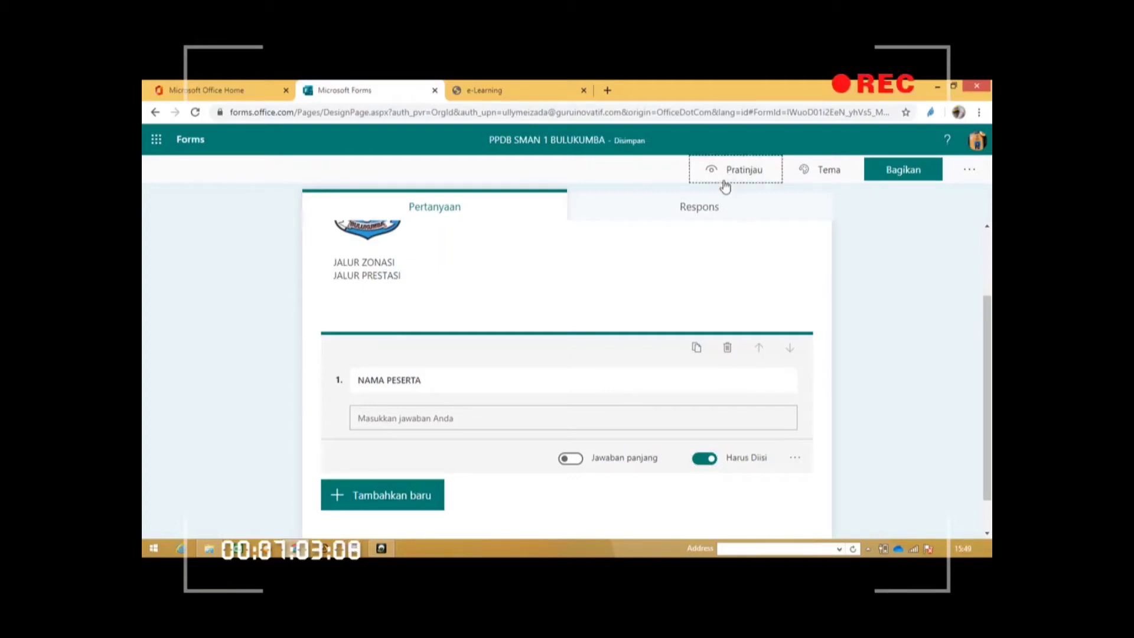
left_click(725, 185)
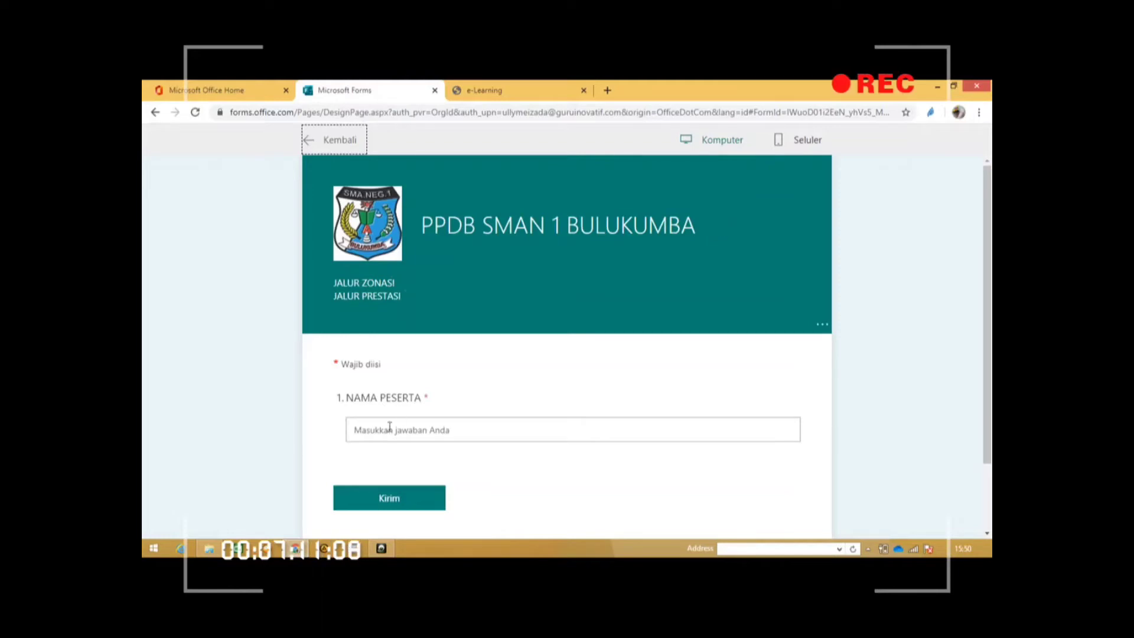
left_click(331, 140)
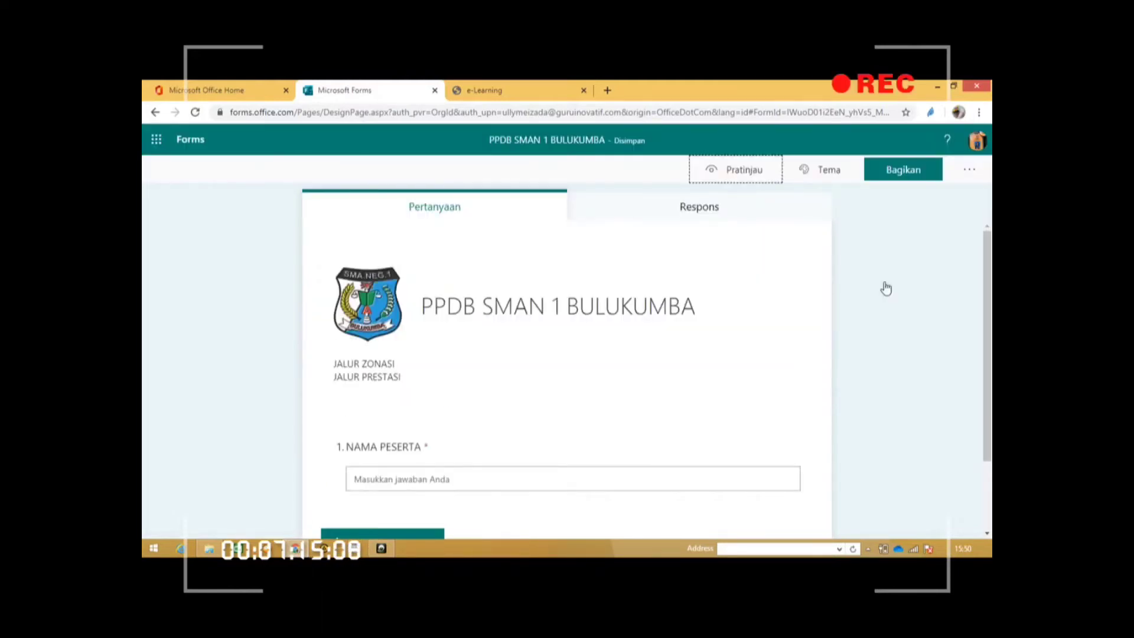
Add a new section (Bagian) below the "NAMA PESERTA" question
left_click_drag(988, 279, 988, 355)
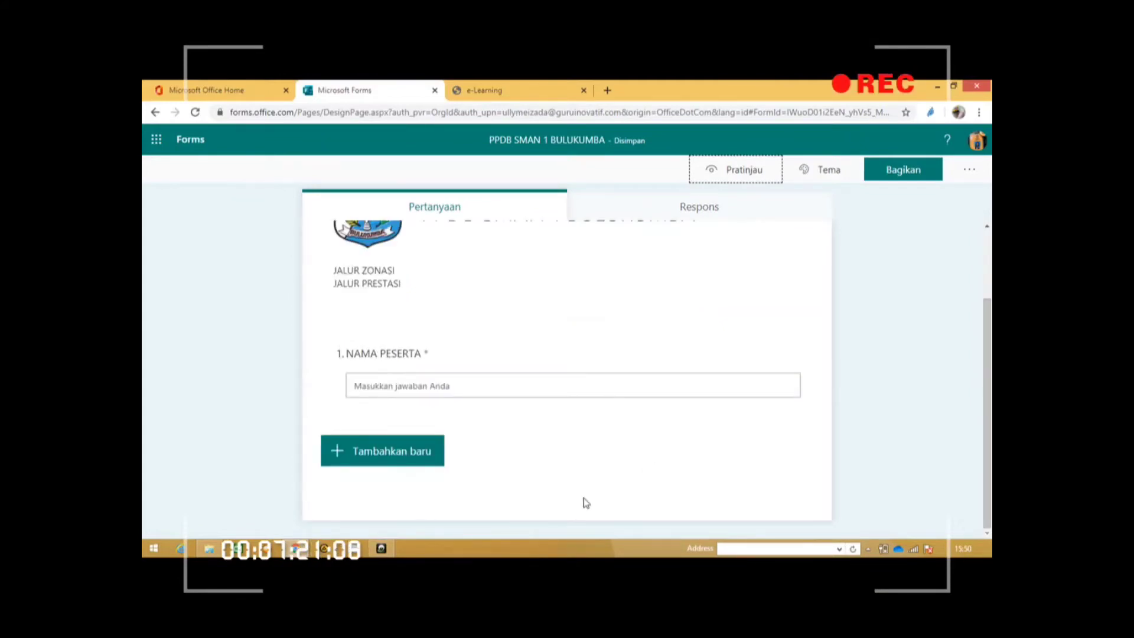
left_click(372, 451)
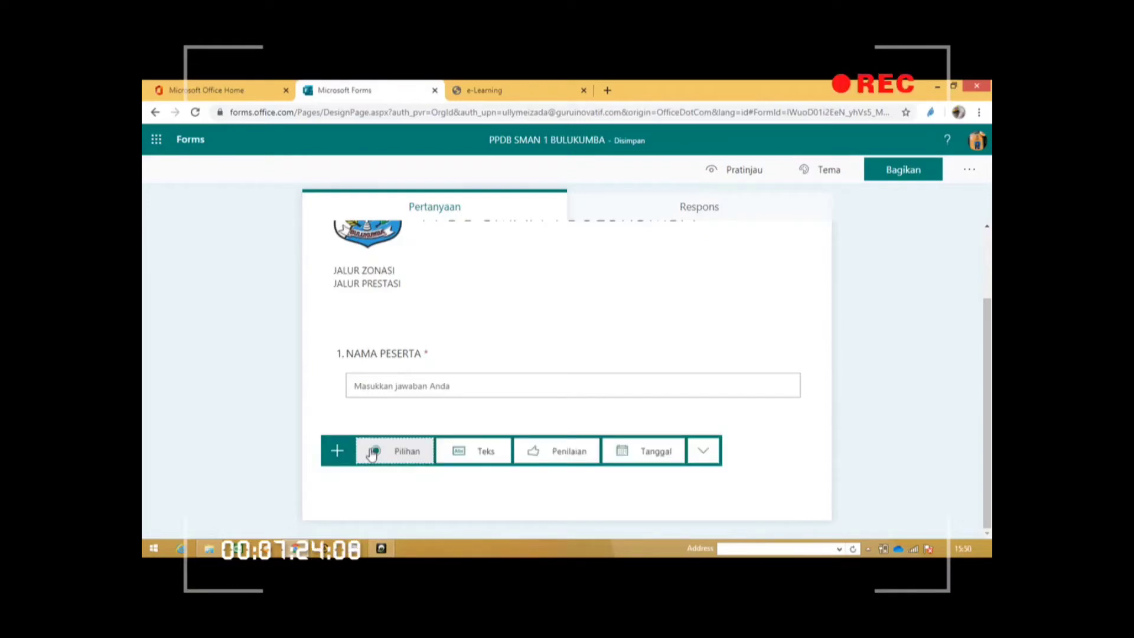
left_click(703, 452)
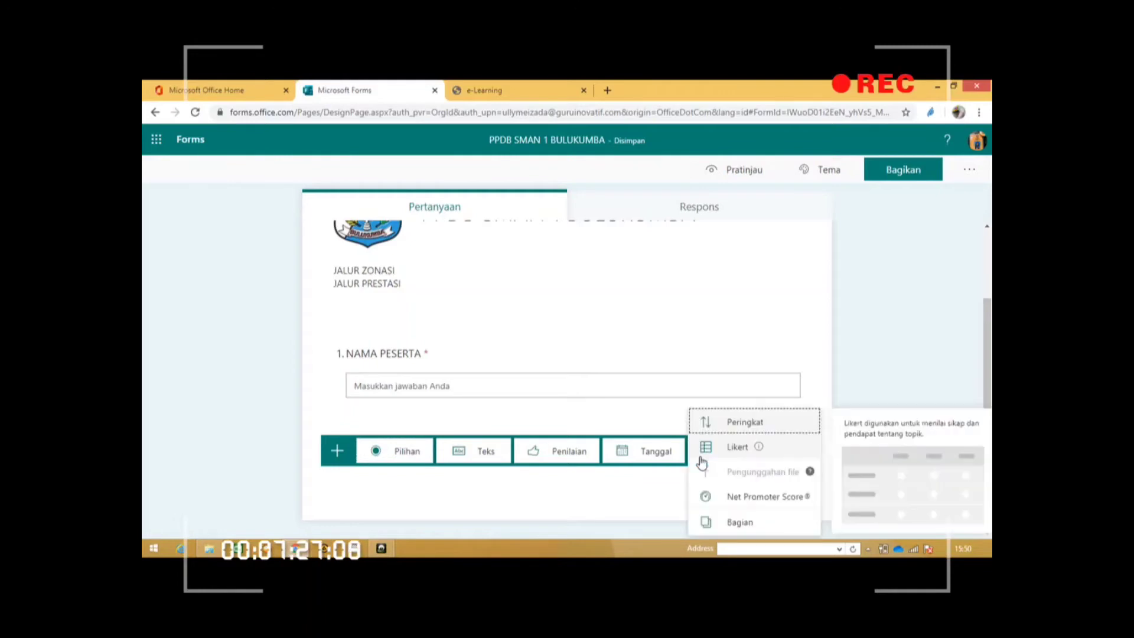
left_click(740, 522)
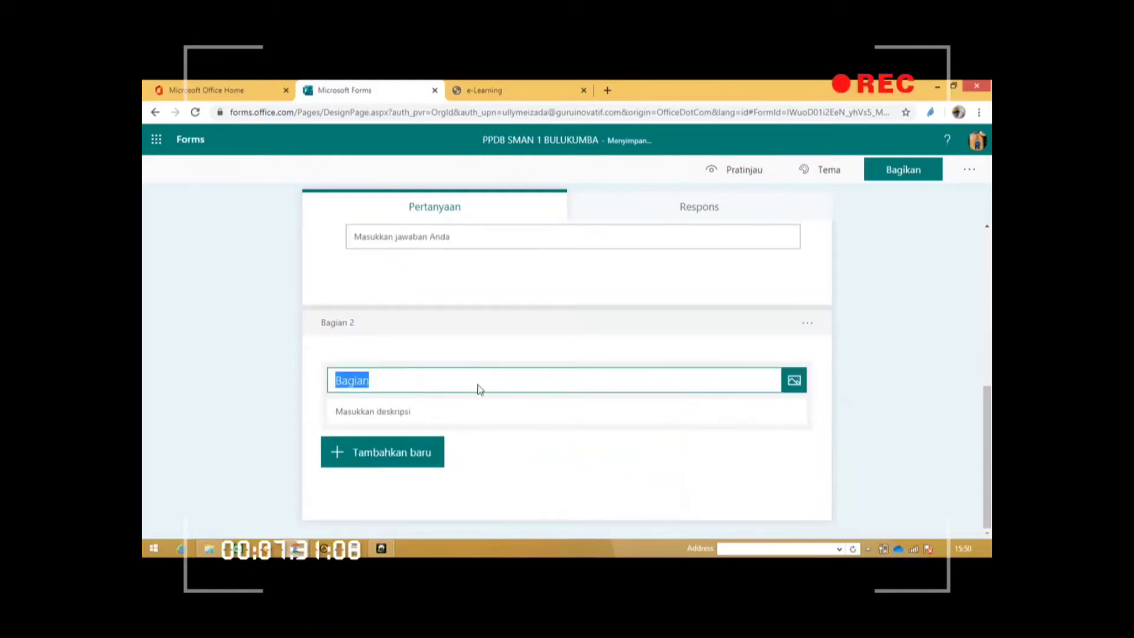
Add a text question titled "NISN PESERTA" to the second section and make it required (Harus Diisi)
left_click(389, 467)
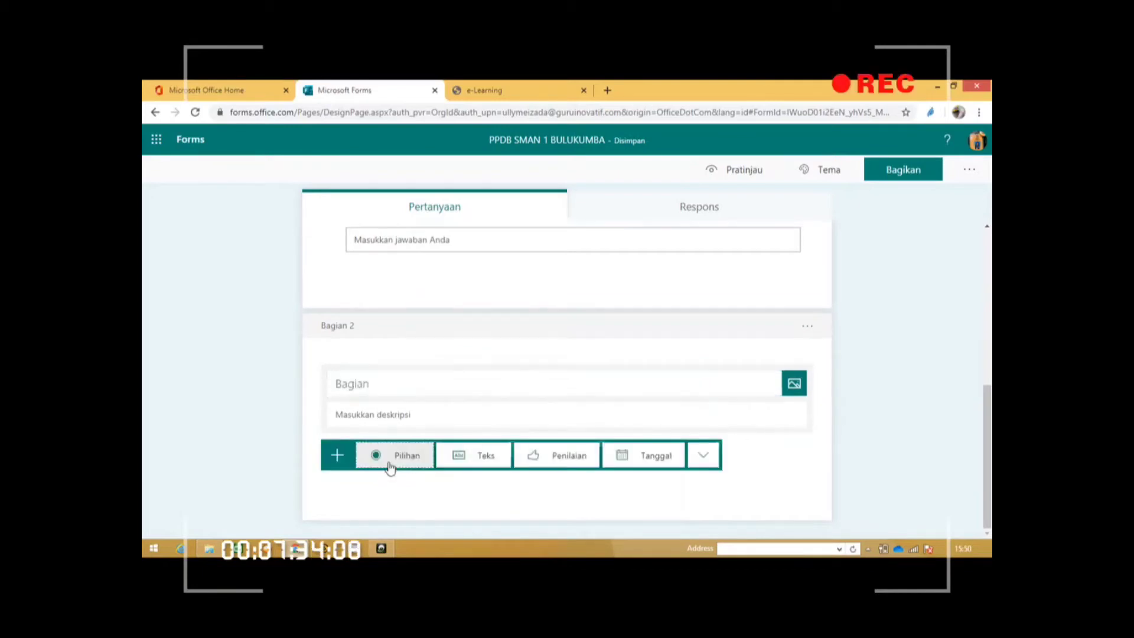
left_click(485, 461)
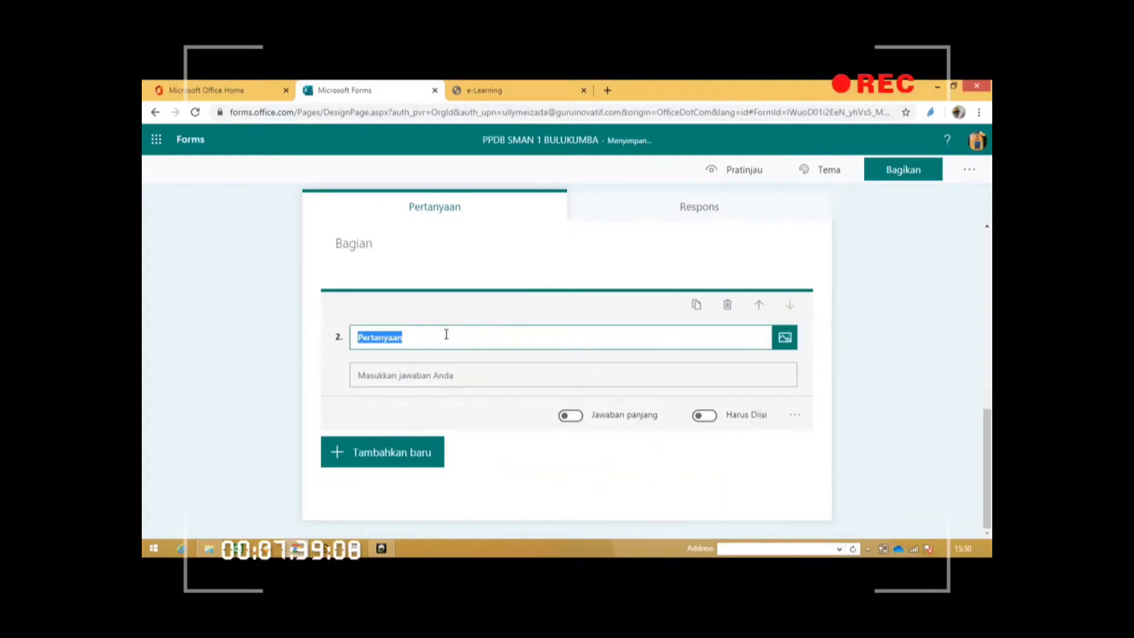
type("NI")
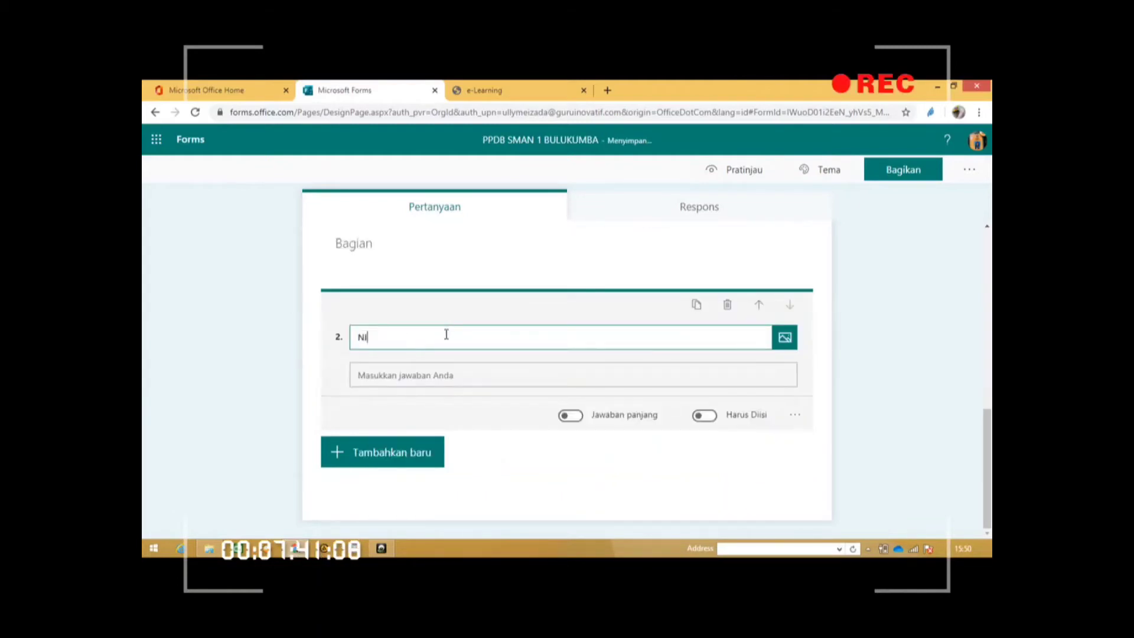
type("SN PESERTA")
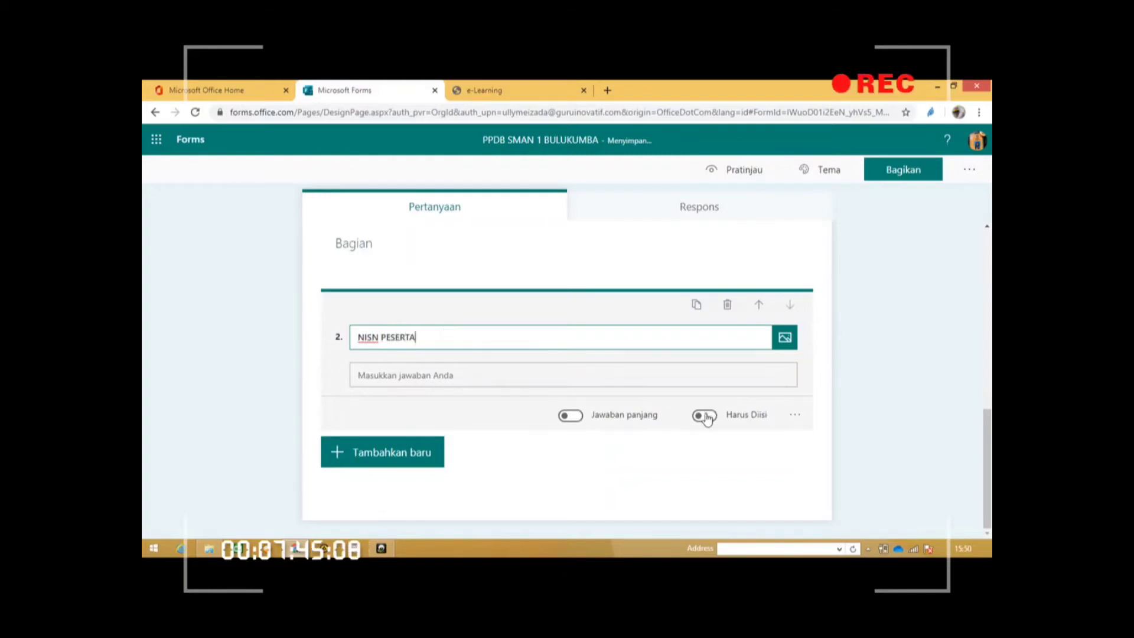
left_click(705, 415)
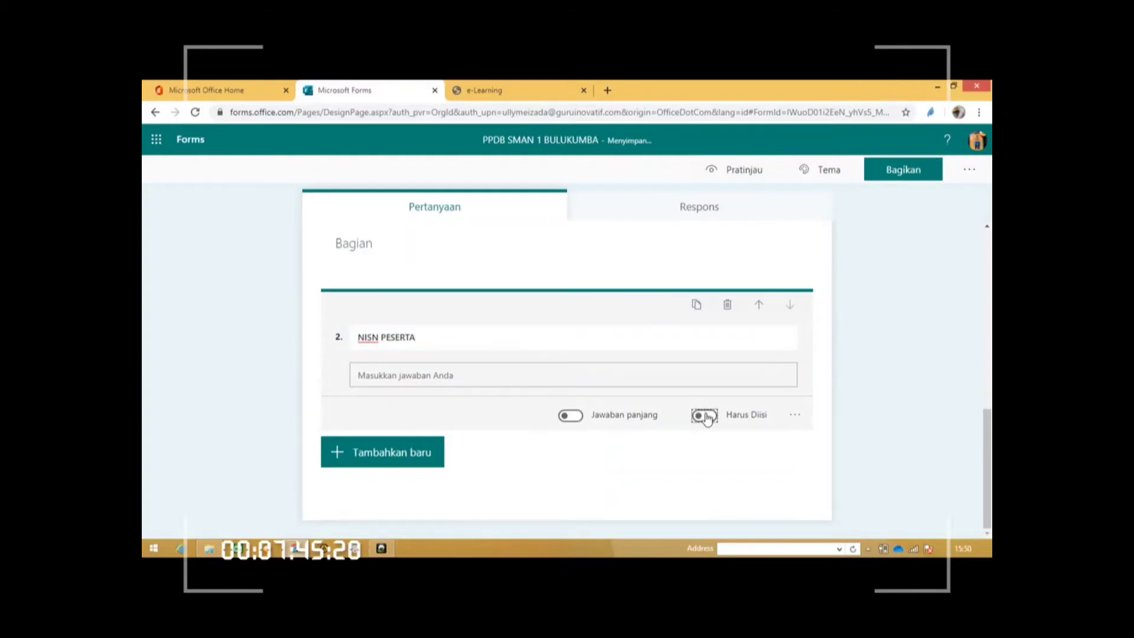
Add a third section (Bagian) below the "NISN PESERTA" question
left_click(369, 461)
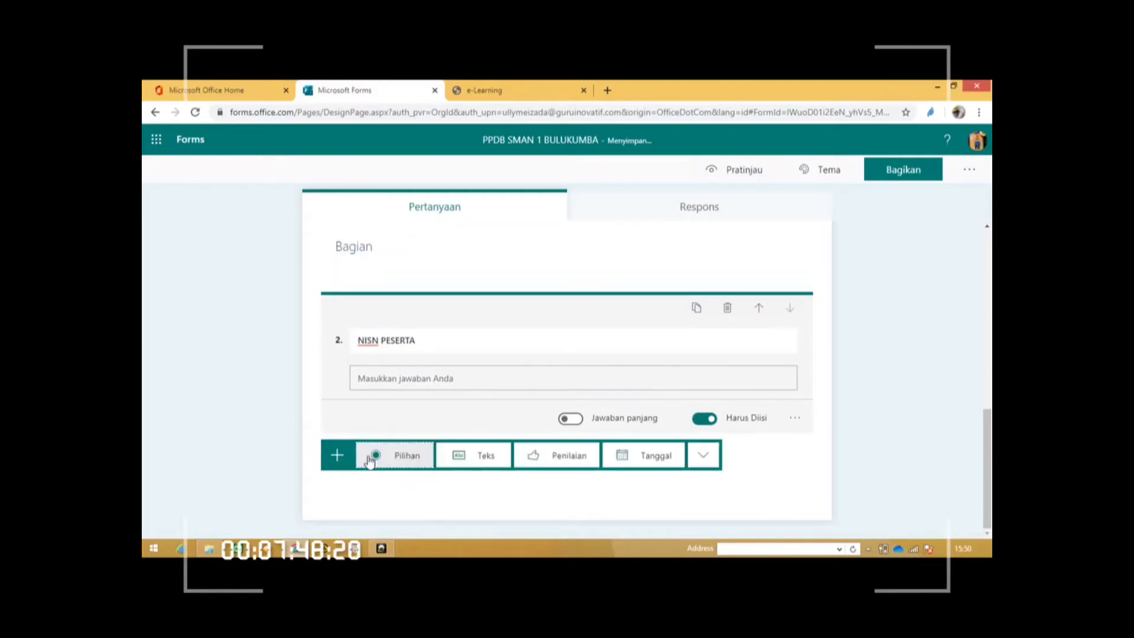
left_click(704, 457)
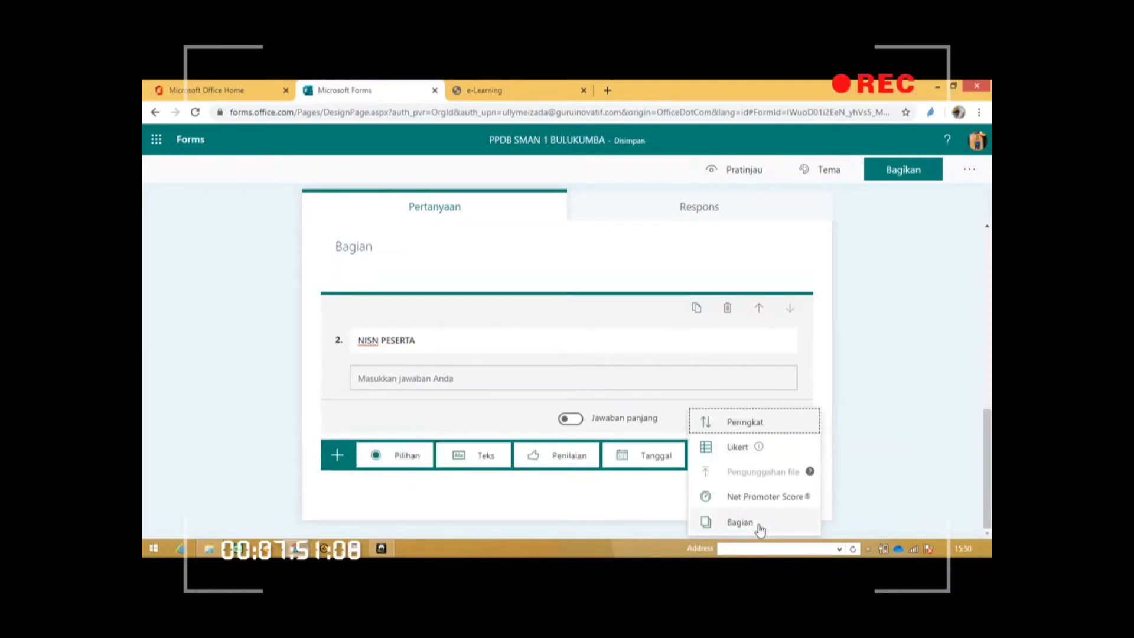
left_click(759, 523)
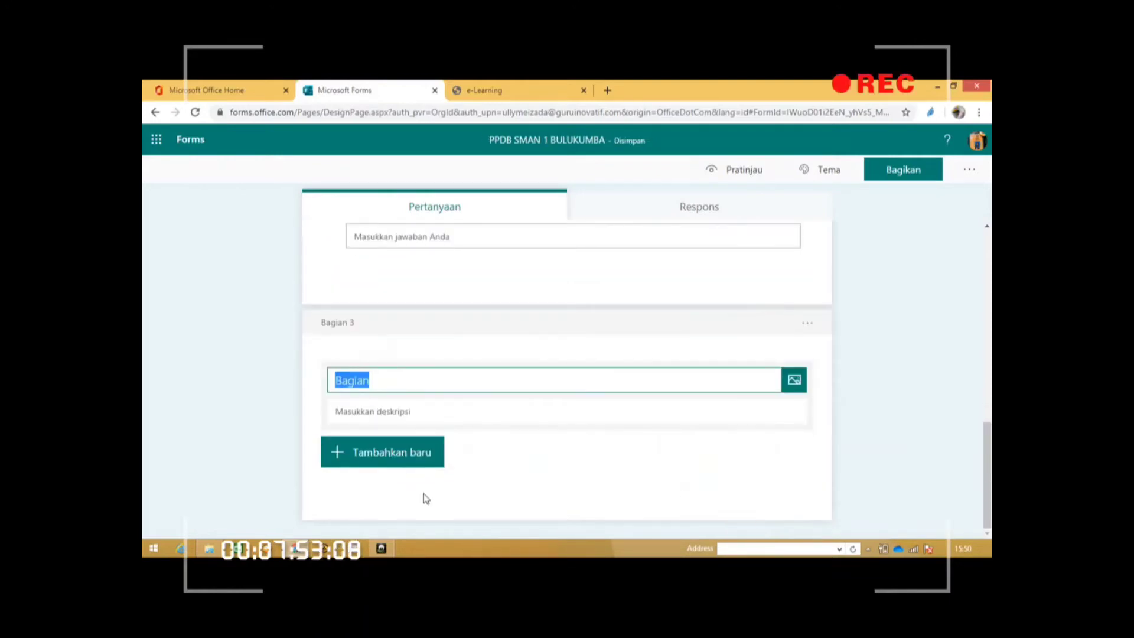
Add a choice question (Pilihan) titled "USIA PESERTA" to the third section
left_click(385, 460)
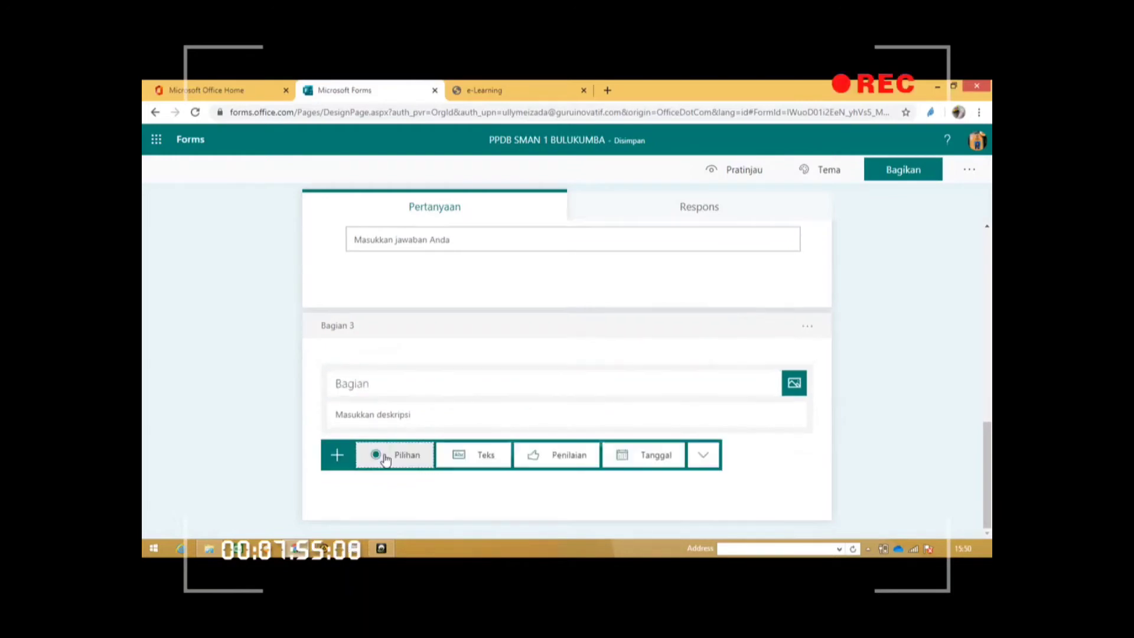
left_click(390, 460)
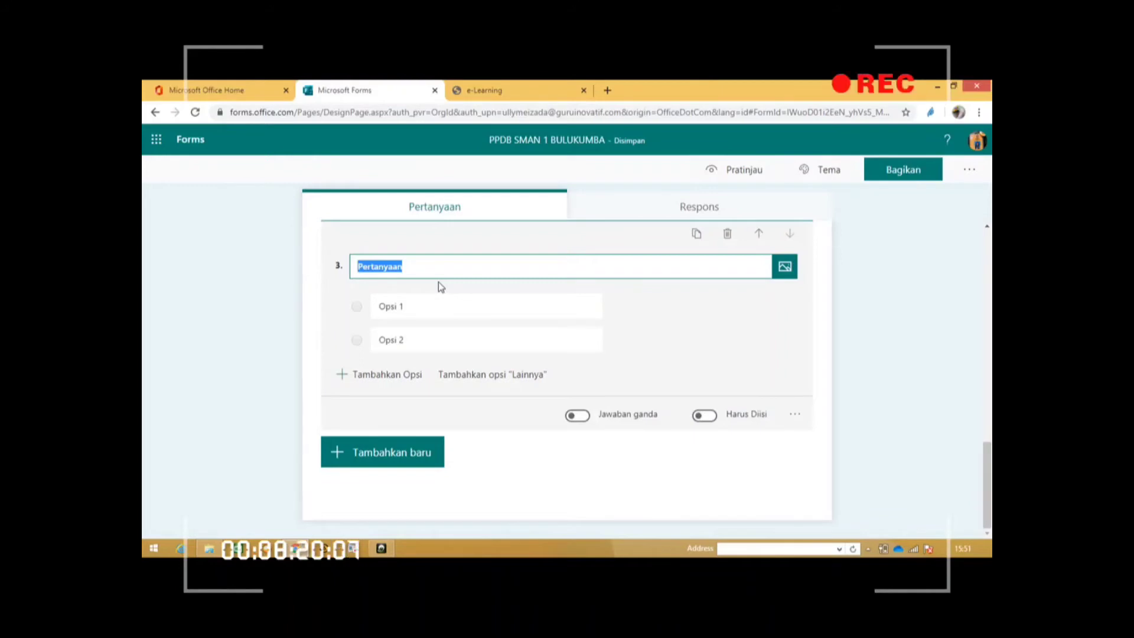
type("USIA")
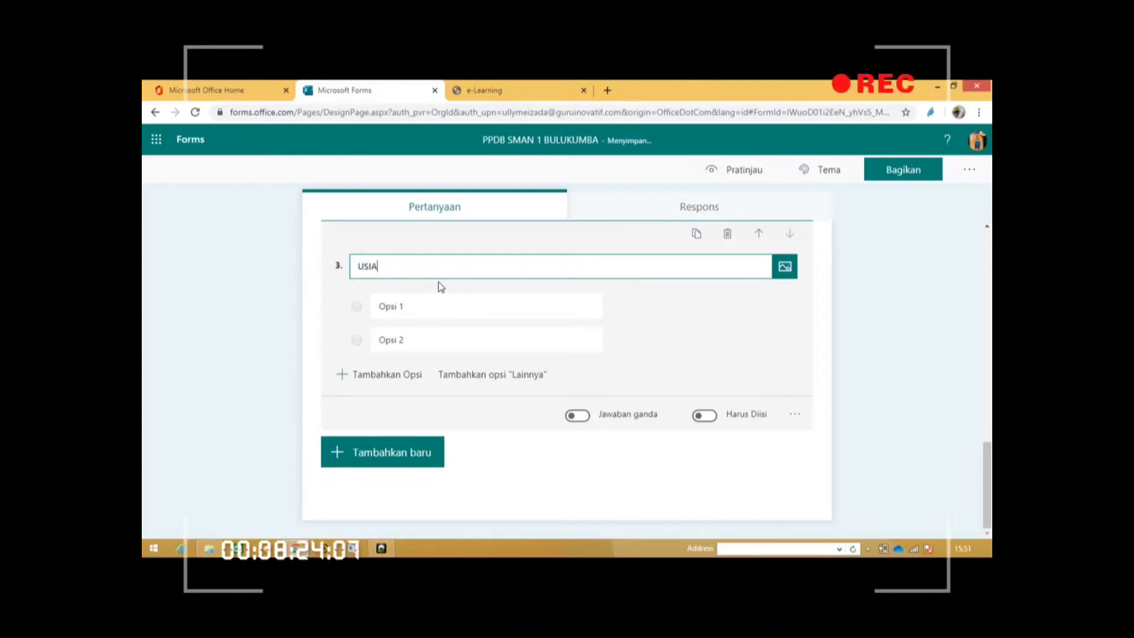
left_click(435, 306)
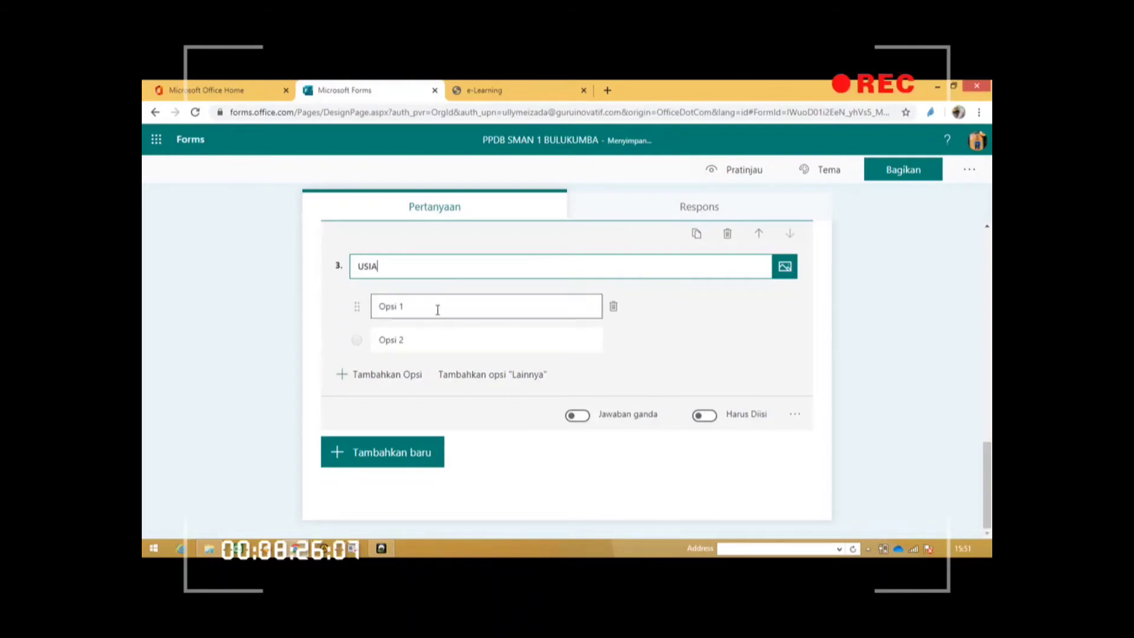
left_click(420, 267)
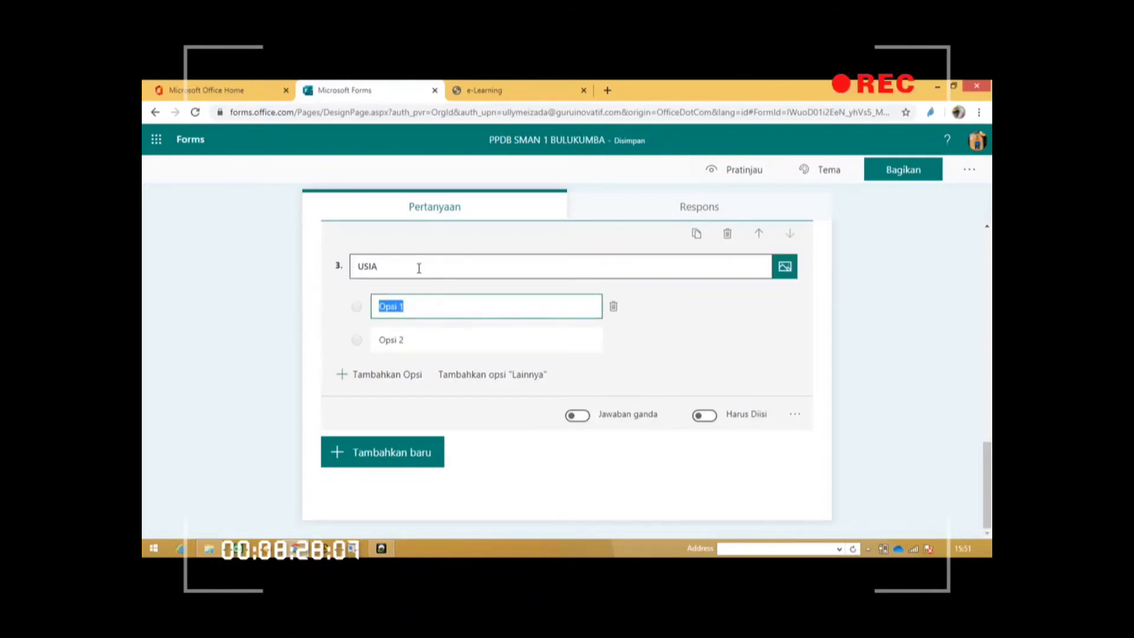
left_click(419, 268)
type("PESERTA")
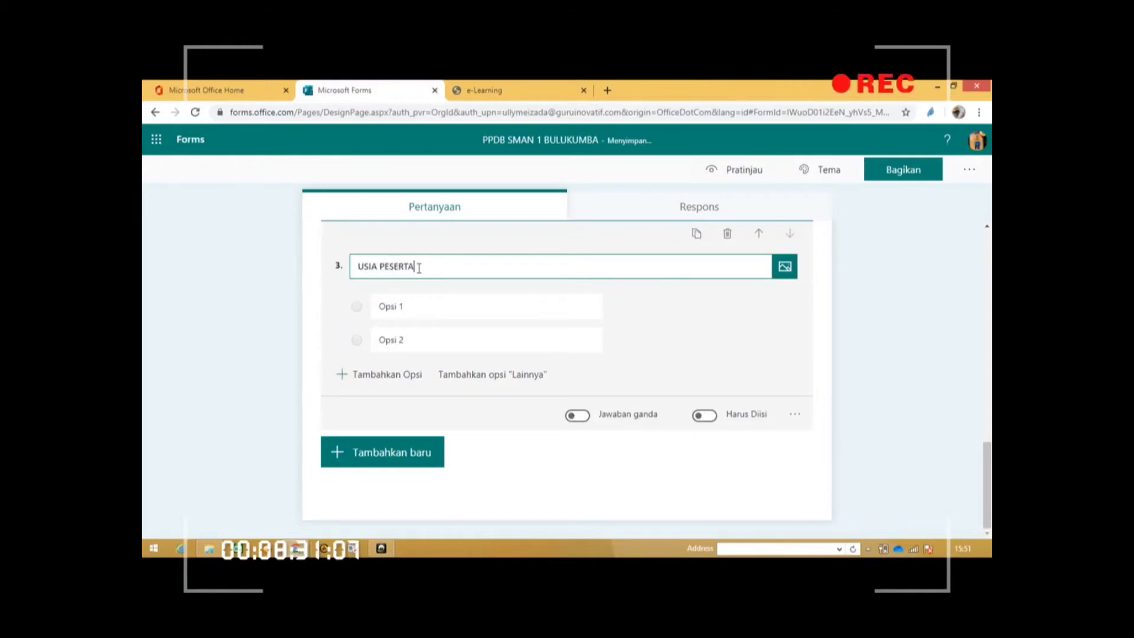
Give "USIA PESERTA" the options "16 TAHUN", "17 TAHUN" and "18 TAHUN", and make the question required (Harus Diisi)
left_click(417, 307)
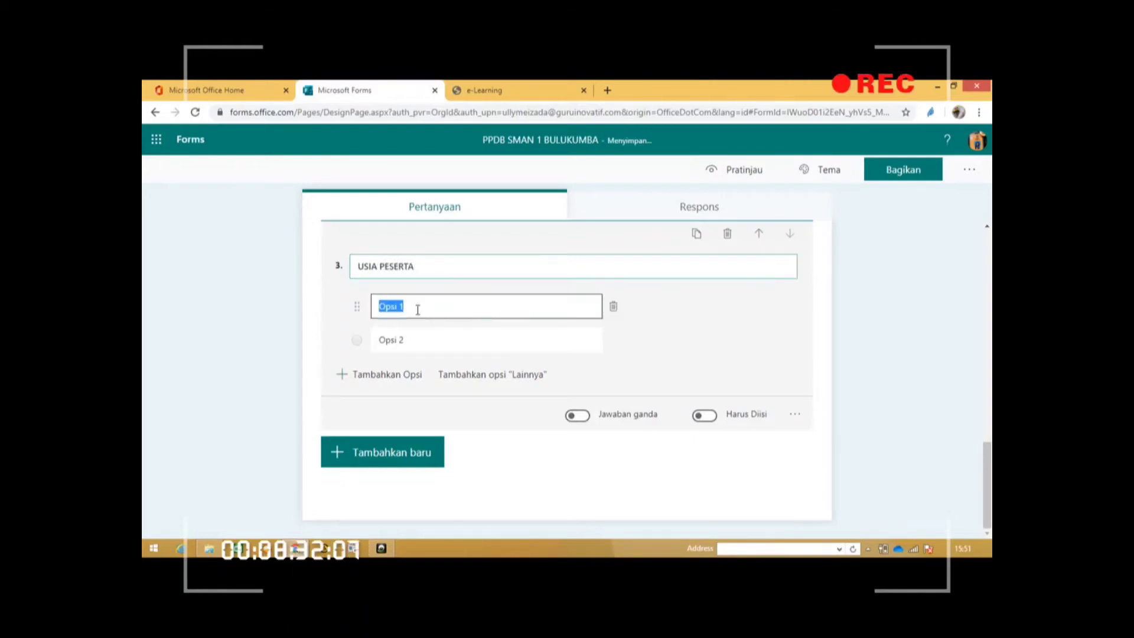
type("16 TAHUN")
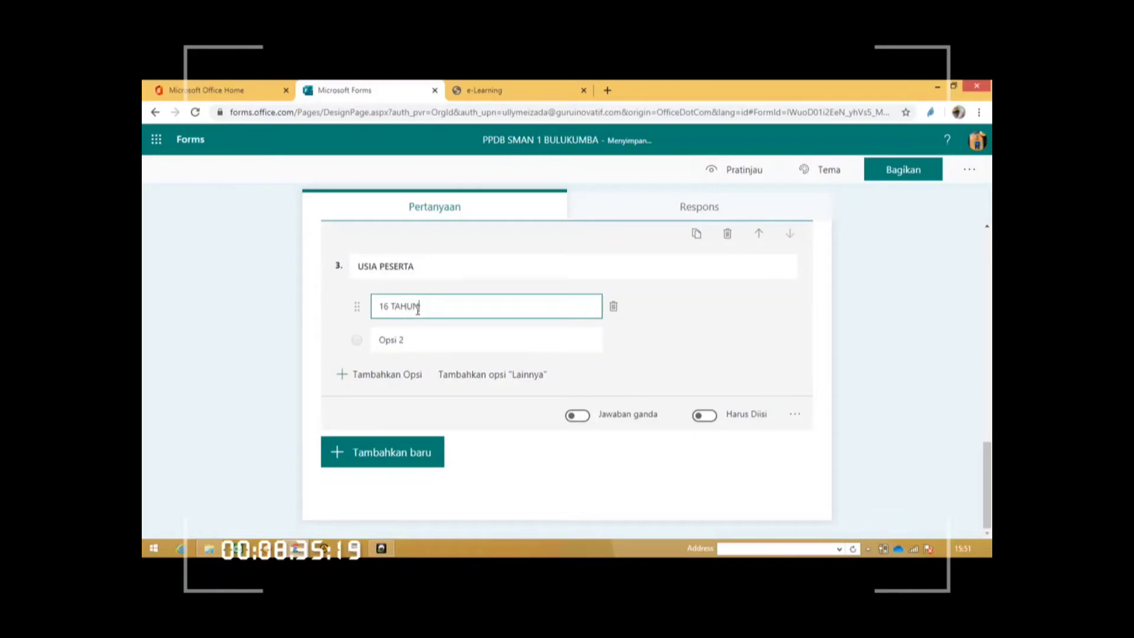
left_click(411, 338)
type("17")
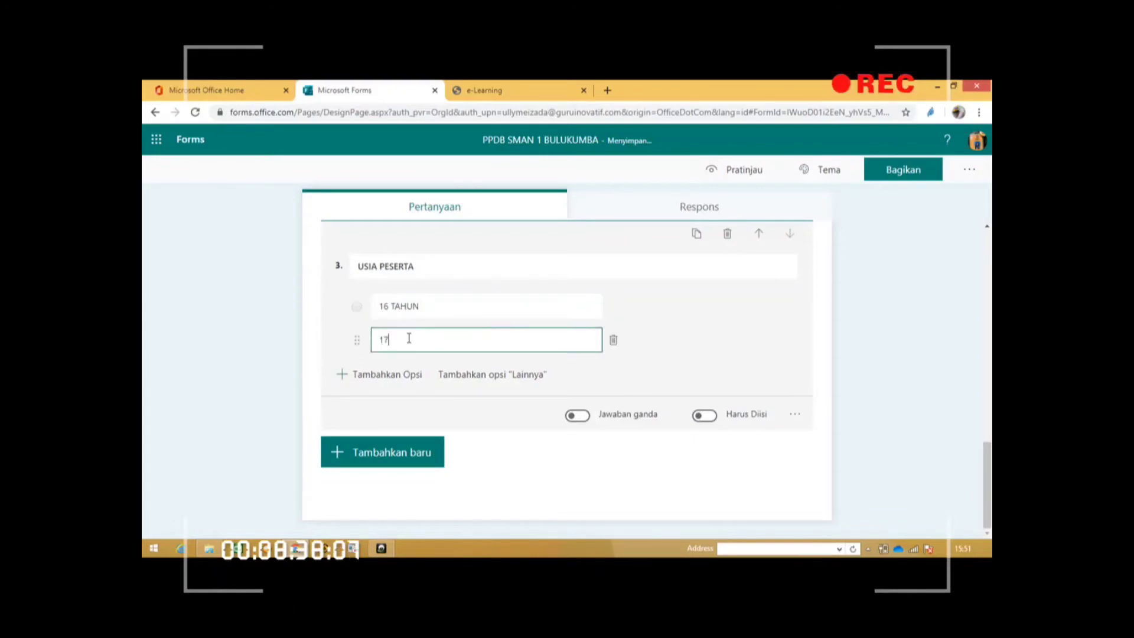
type(" TAHUN")
left_click(371, 372)
type("18 TAHUN")
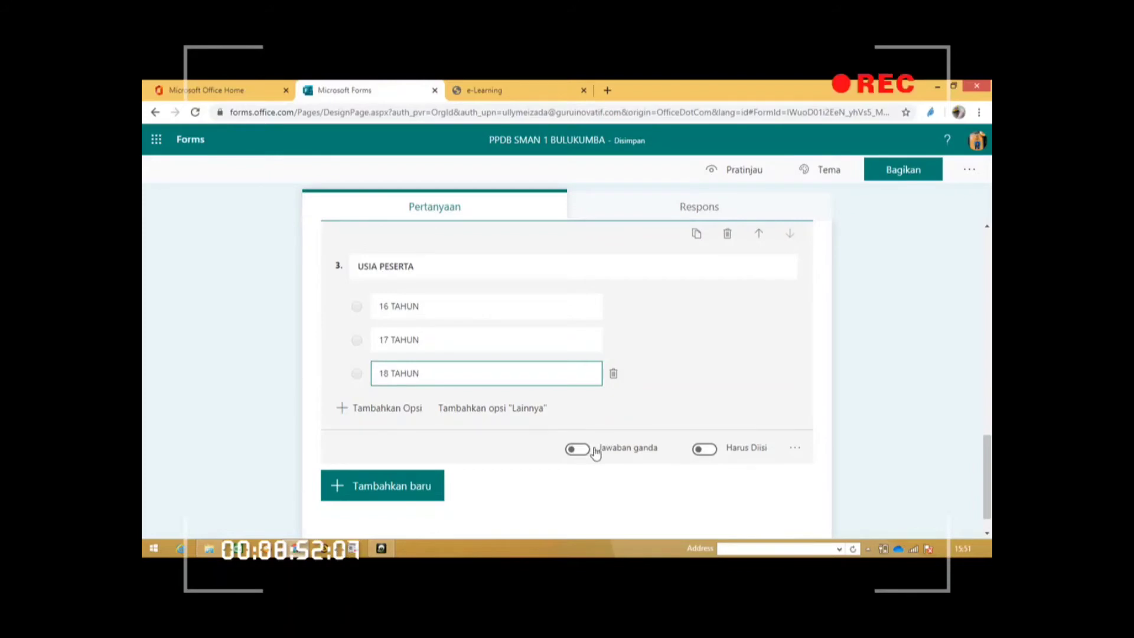
left_click(706, 450)
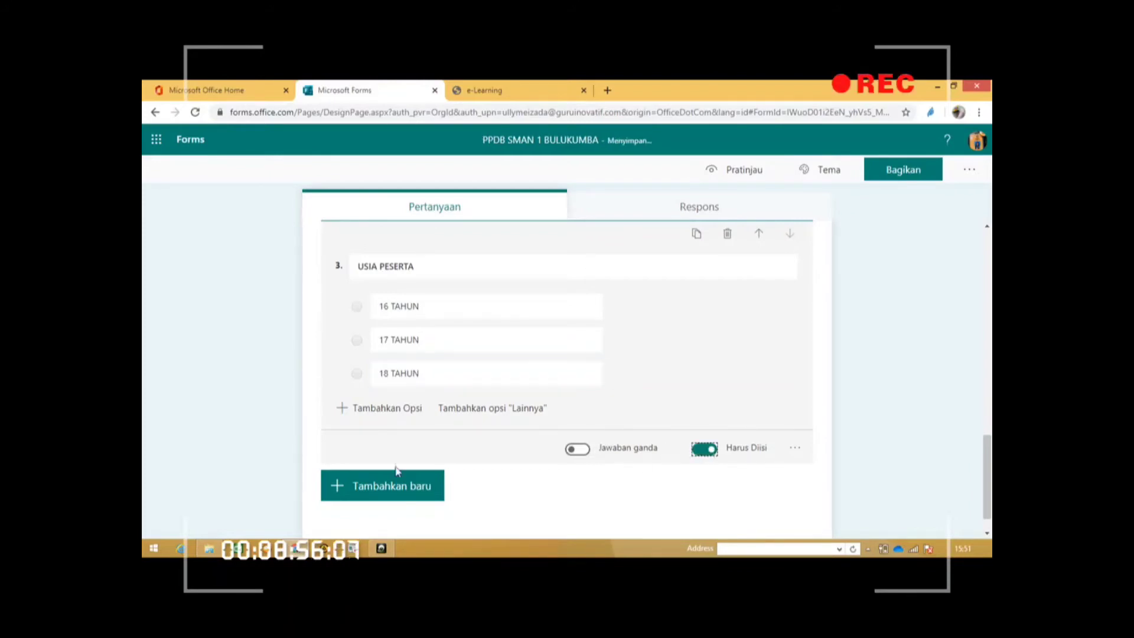
left_click(403, 489)
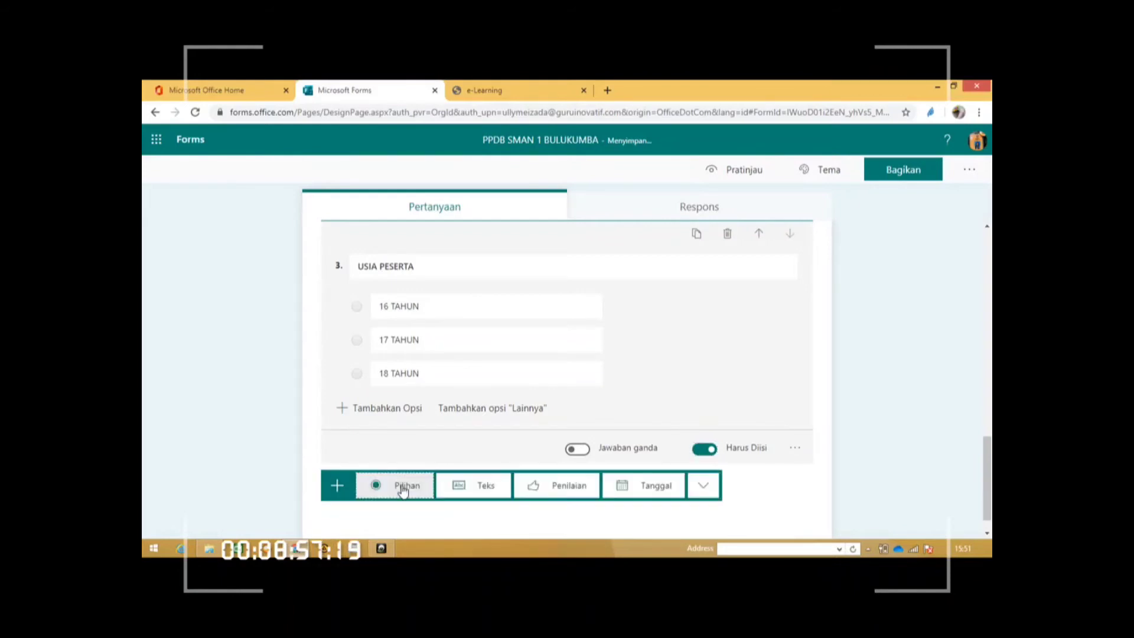
left_click(464, 494)
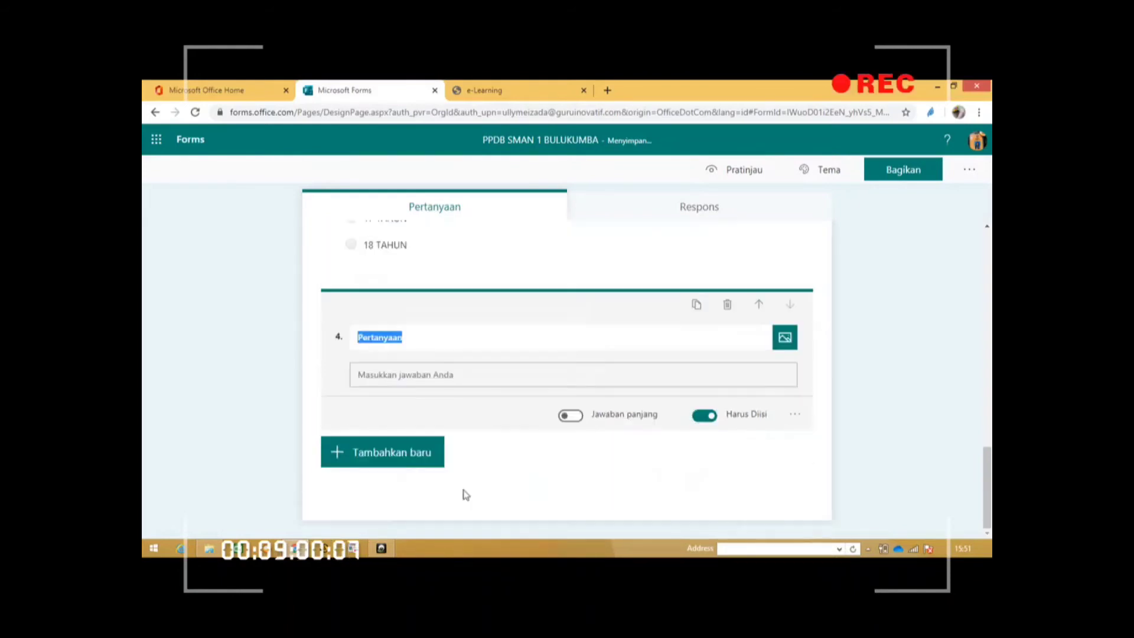
left_click(728, 307)
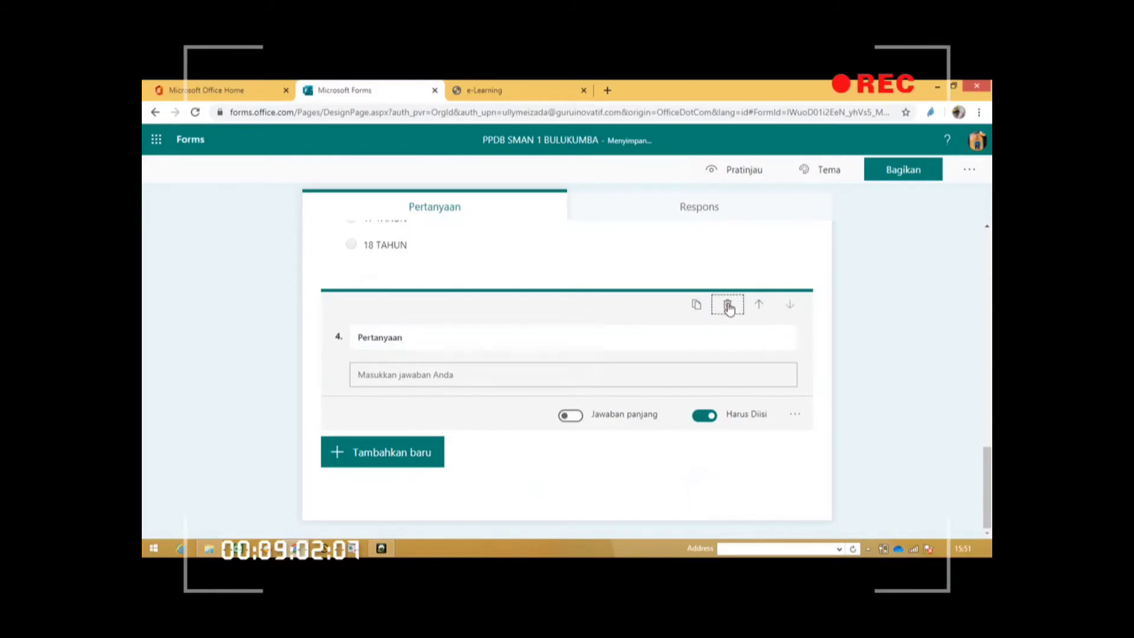
Add a fourth section titled "ALAMAT PESERTA" and an untitled fifth section below the "USIA PESERTA" question
left_click(399, 484)
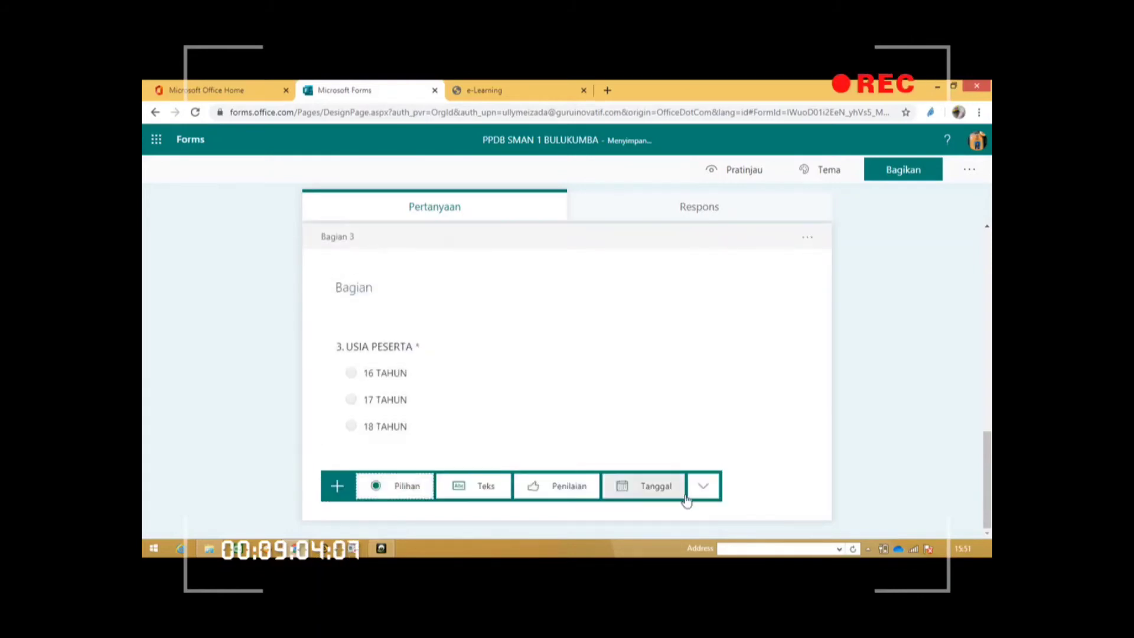
left_click(701, 483)
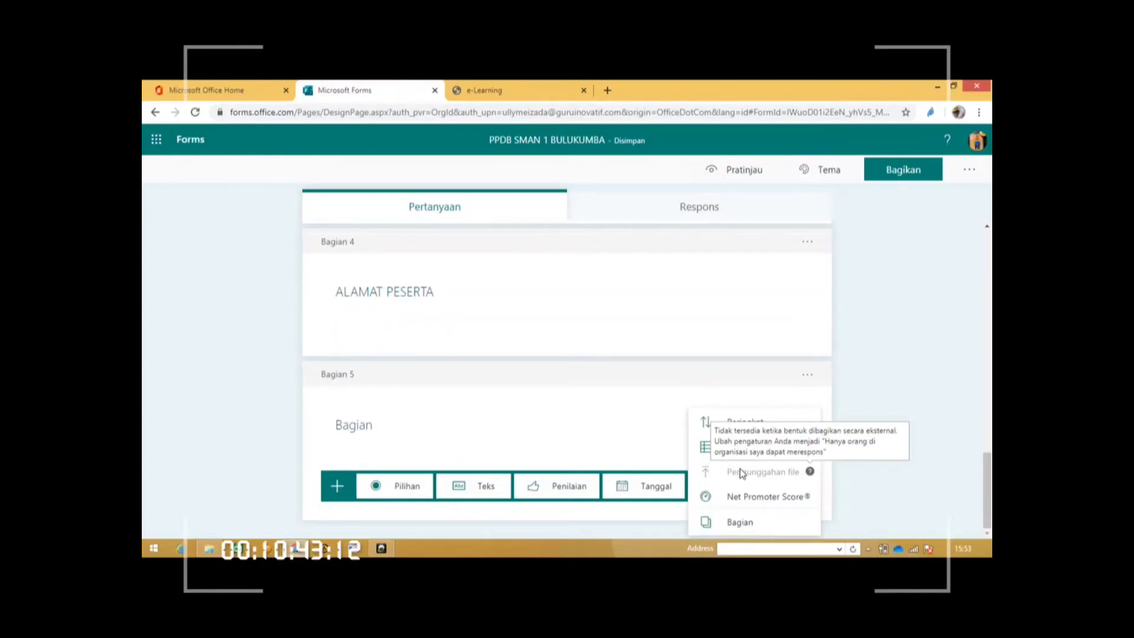
left_click(874, 416)
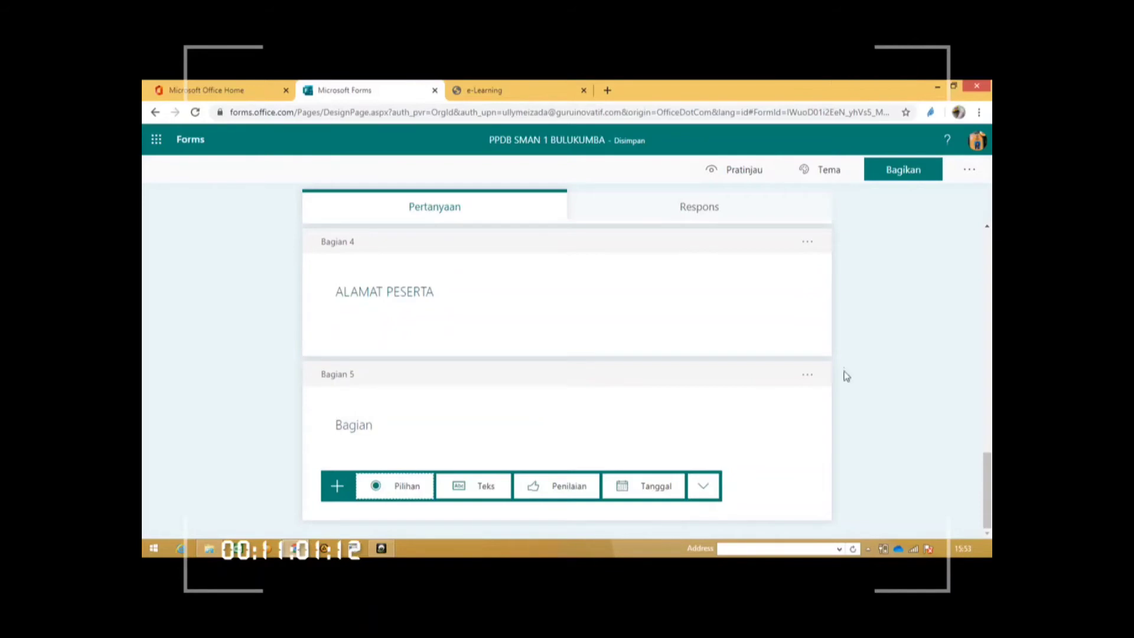
Restrict who can respond to people in the organisation (Hanya orang di organisasi saya dapat merespons) and check the sharing options
left_click(969, 170)
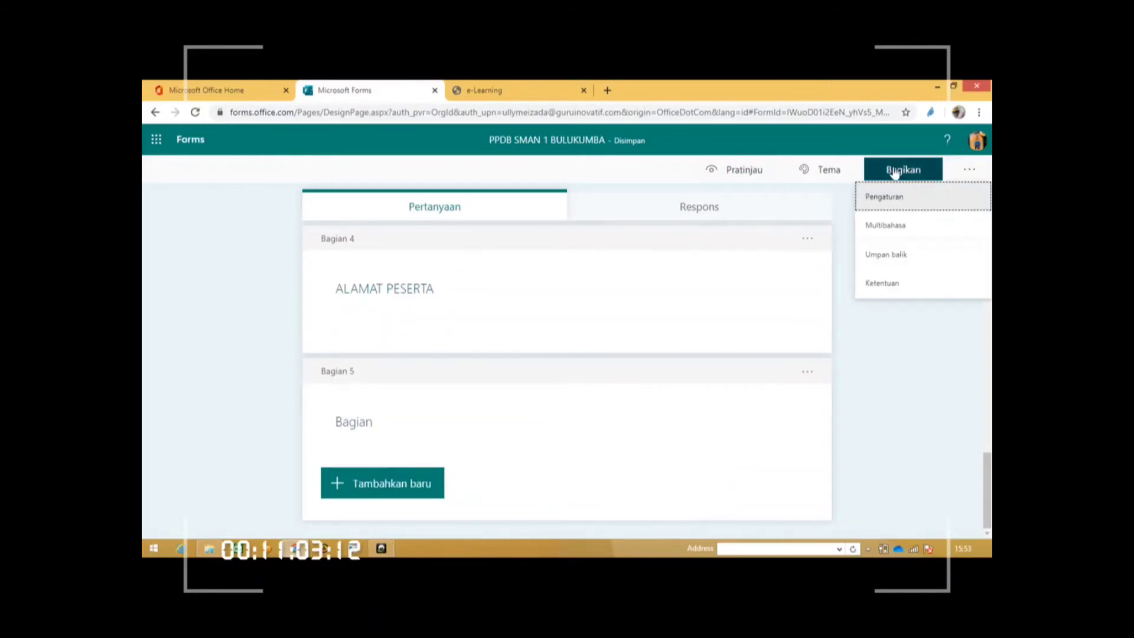
left_click(914, 201)
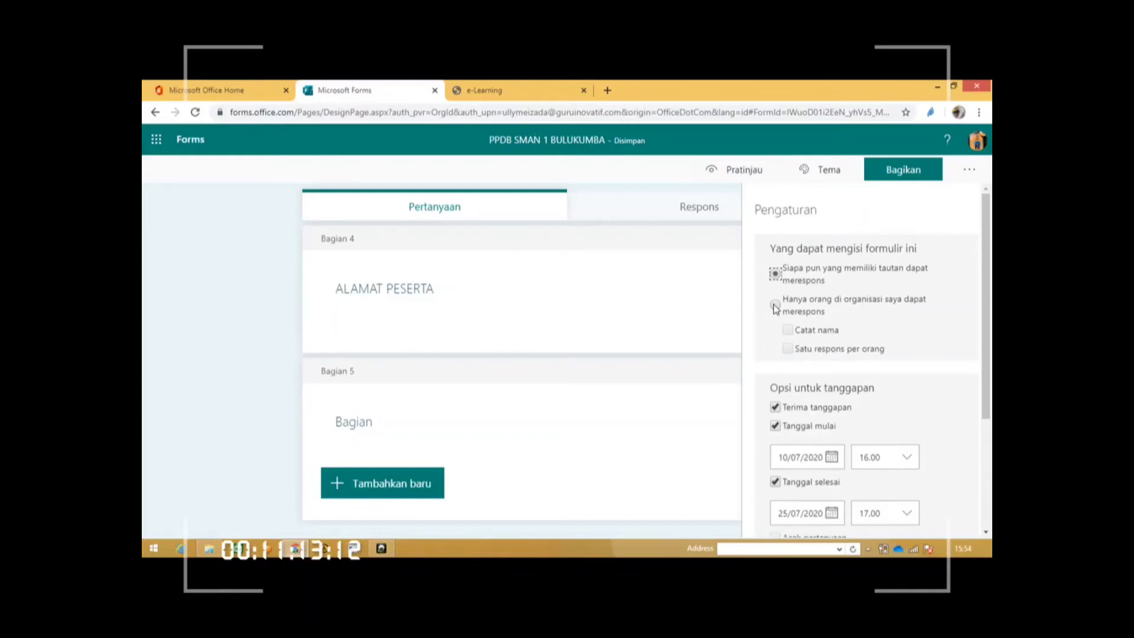
left_click(775, 305)
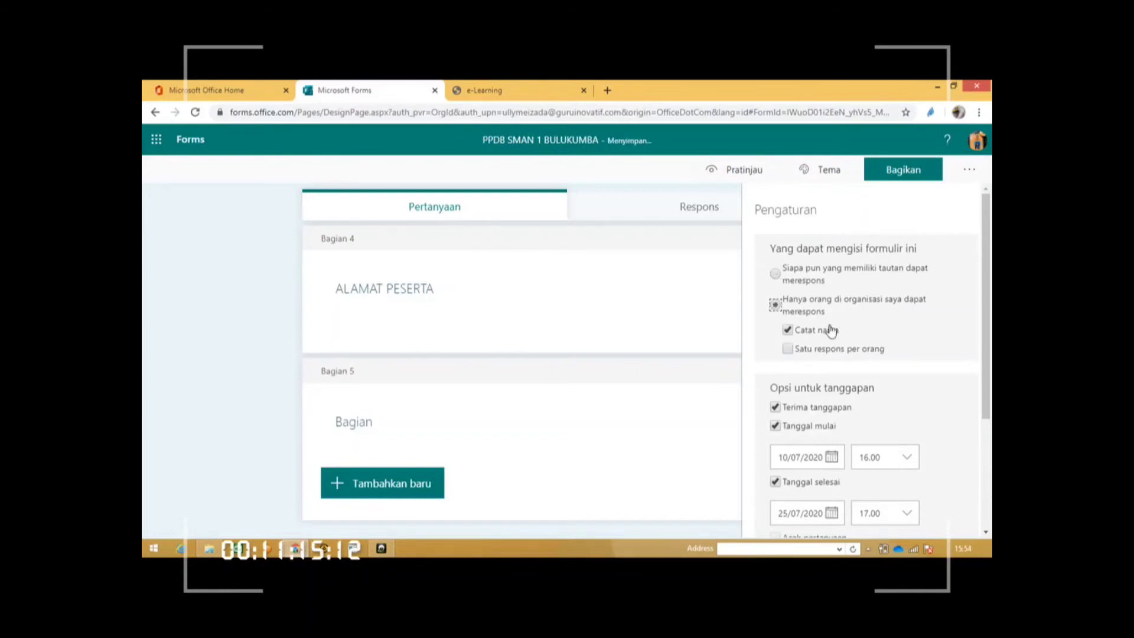
left_click(902, 176)
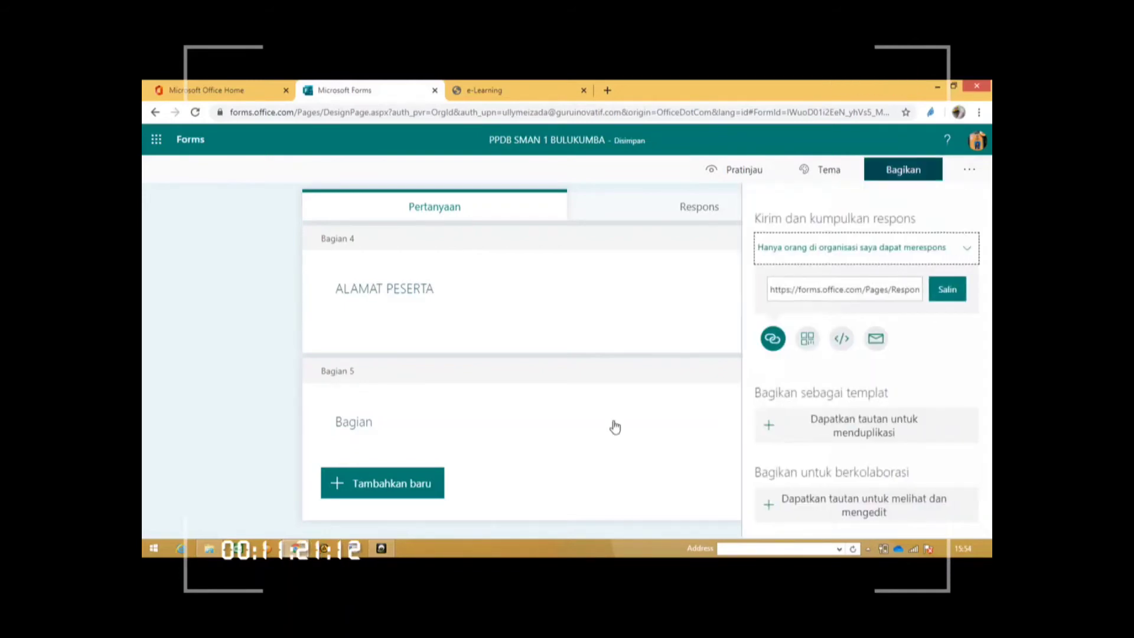
Add a file upload question (Pengunggahan file) to the fifth section and accept the creation of its OneDrive folder
left_click(410, 485)
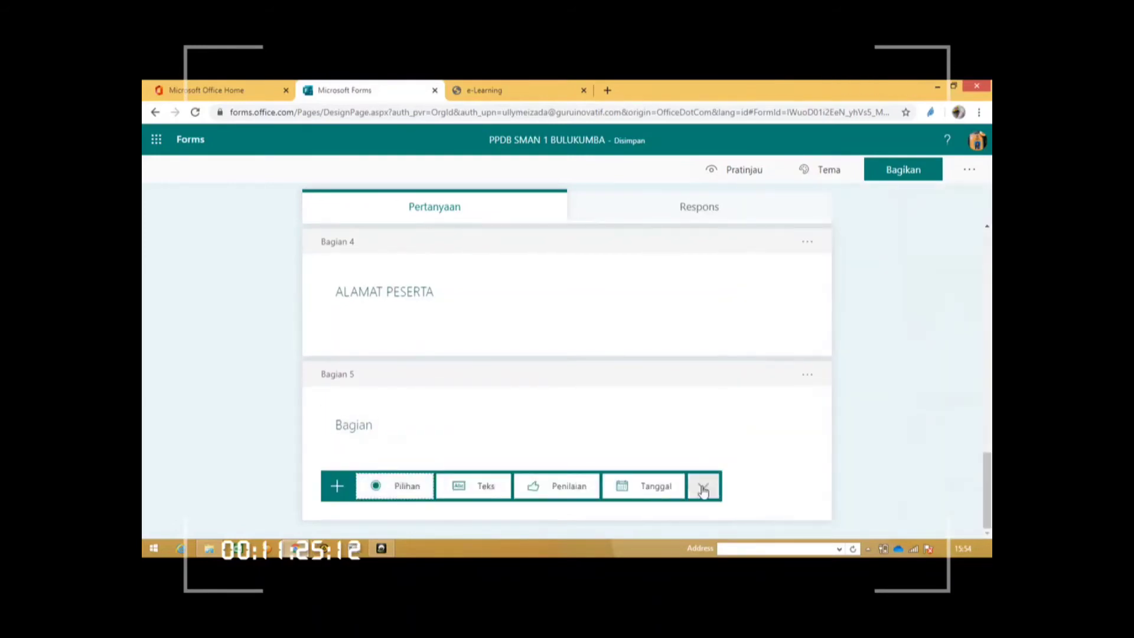
left_click(703, 485)
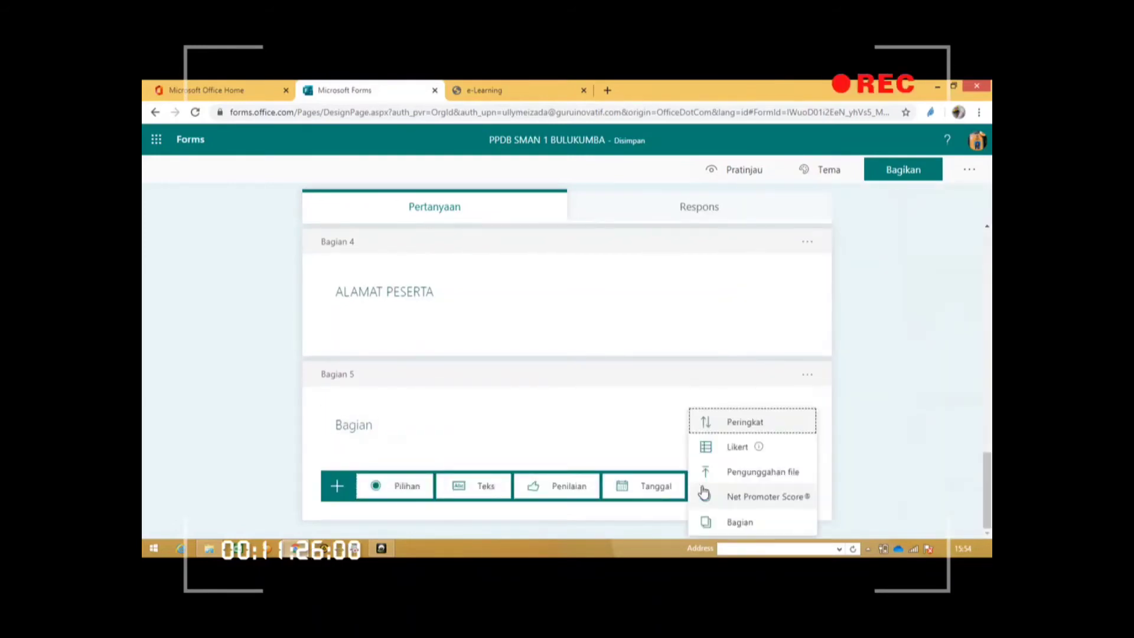
left_click(747, 470)
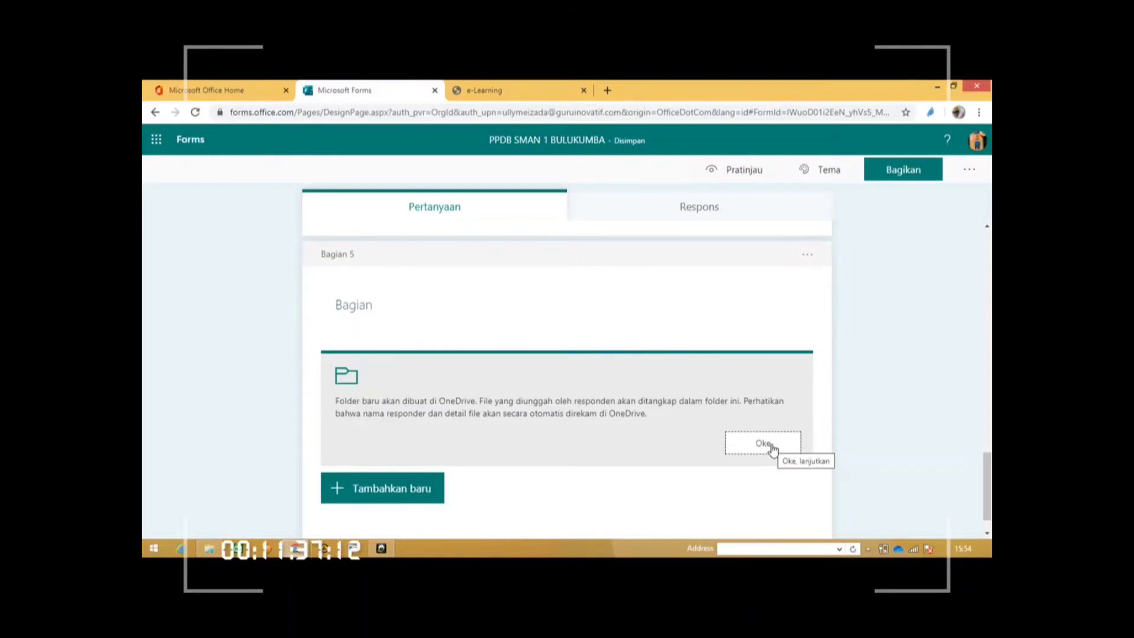
left_click(763, 444)
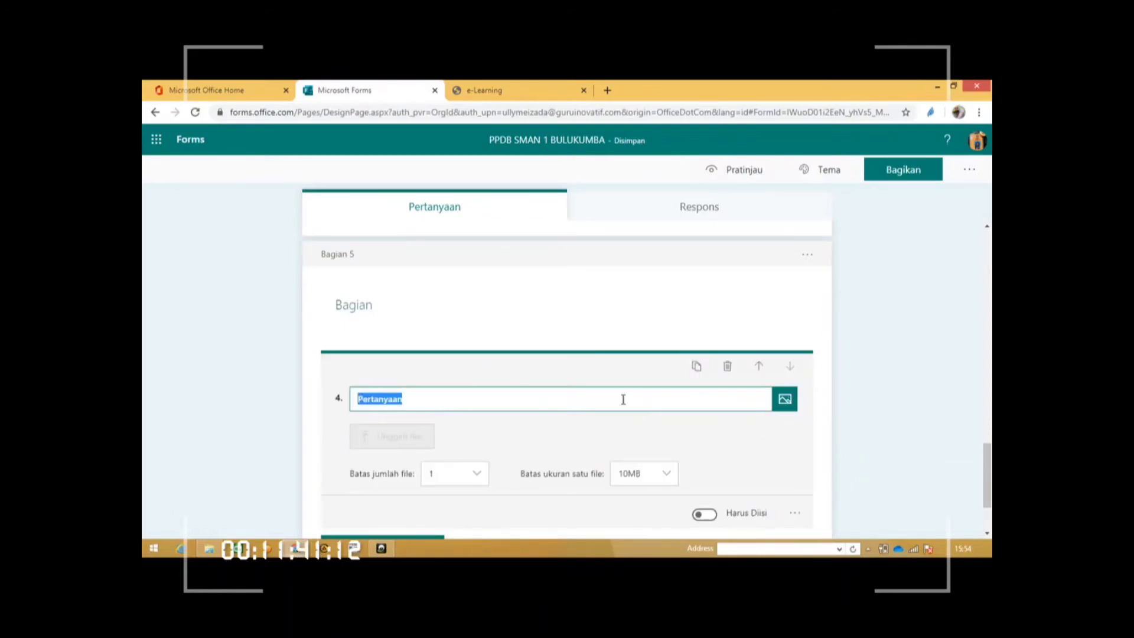
Title the file upload question "FOTO 3X4 BERLATAR MERAH"
type("FOTO")
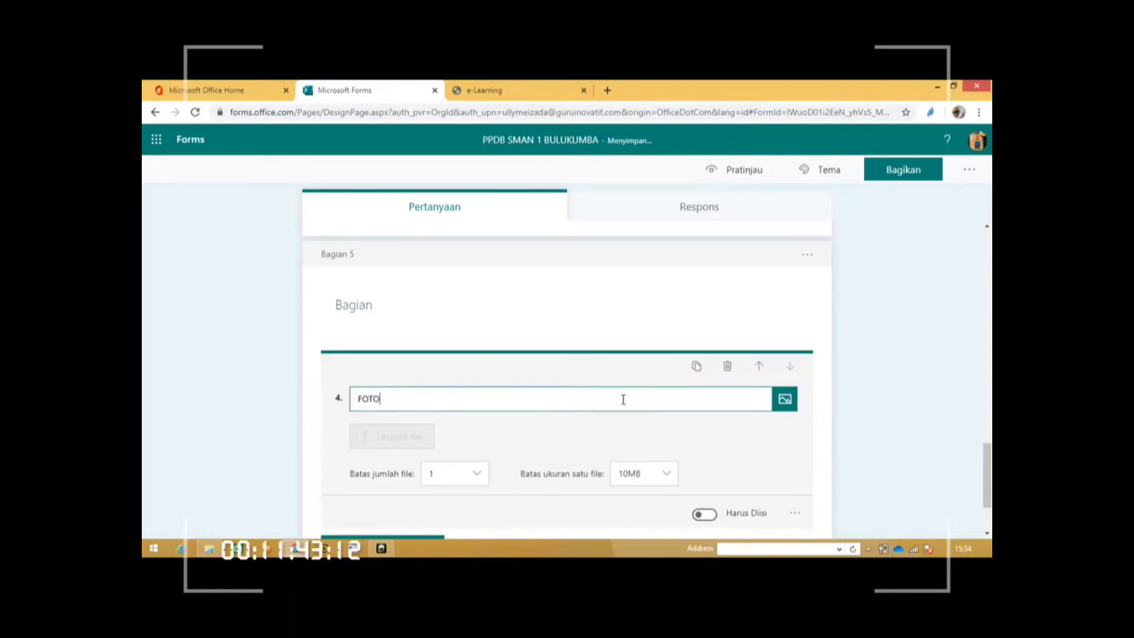
type(" 3X")
type("4 BERLATA")
type("R ")
type("BIRU")
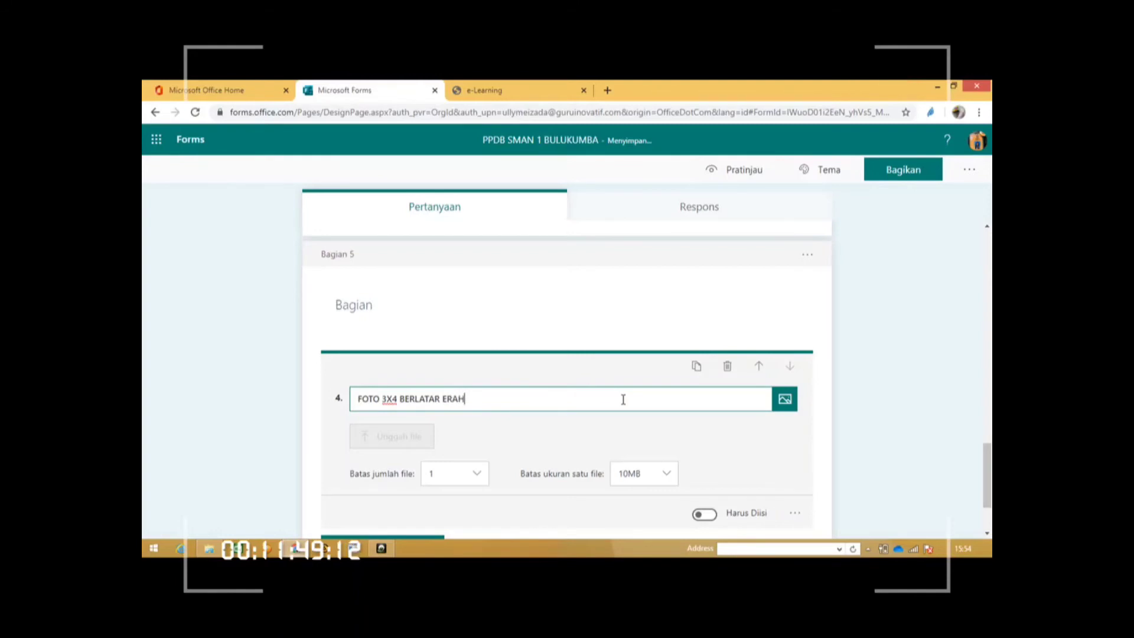
key("BackSpace")
key("BackSpace")
key("BackSpace")
key("BackSpace")
type("MERAH")
Upload the picture file "3x4" from the berkas folder as the image of the "FOTO 3X4 BERLATAR MERAH" question
left_click(788, 405)
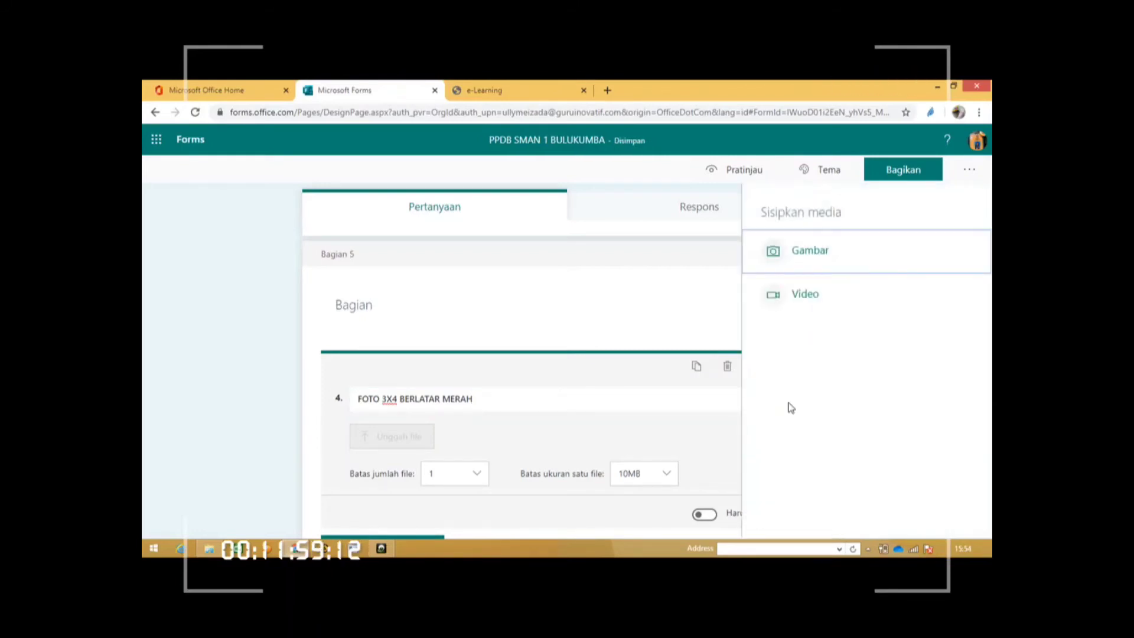
left_click(807, 266)
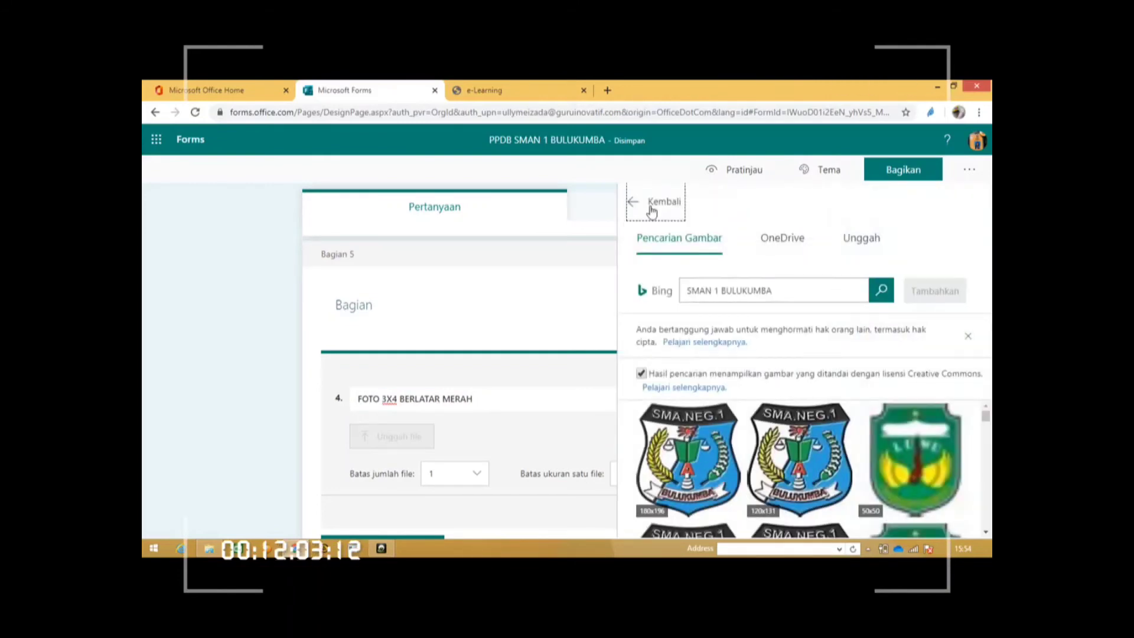
left_click(869, 243)
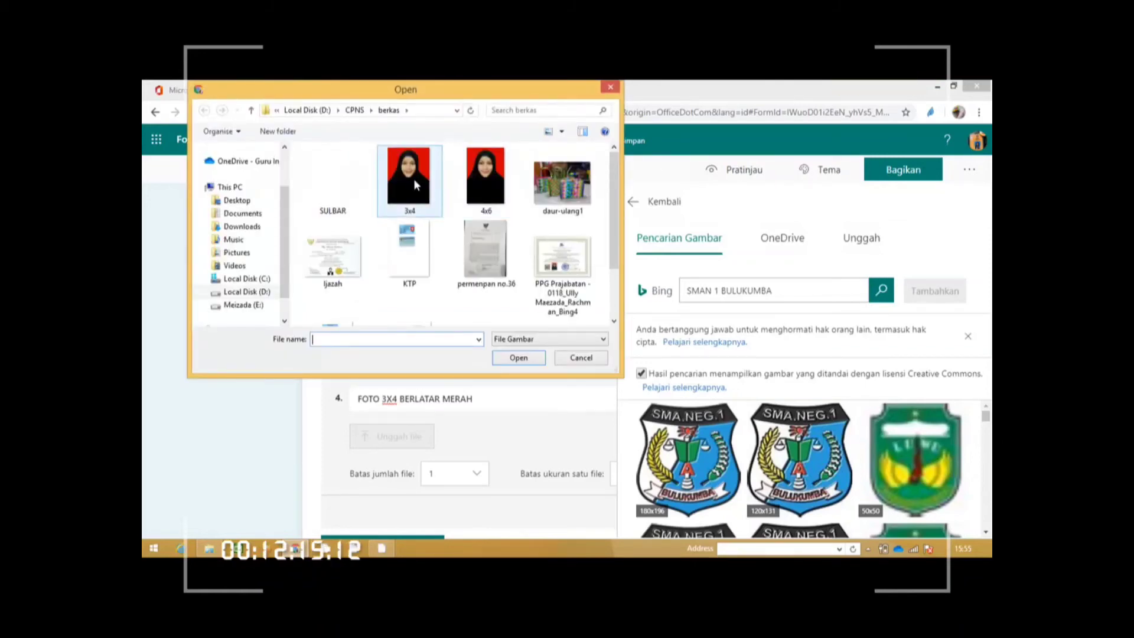
double_click(413, 179)
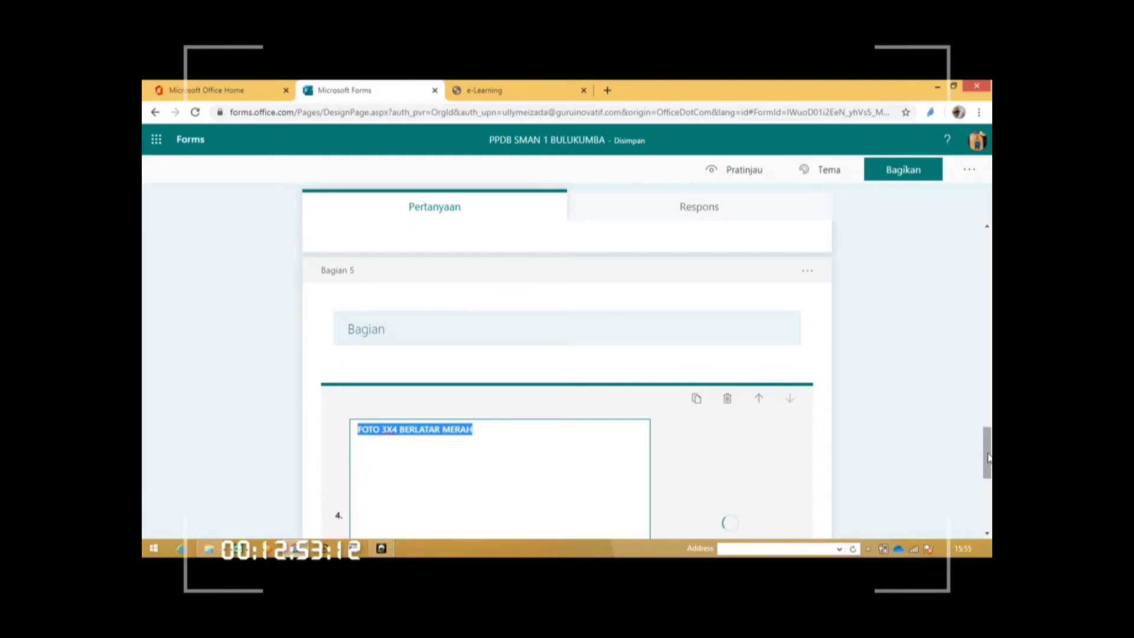
scroll(987, 456, "up", 5)
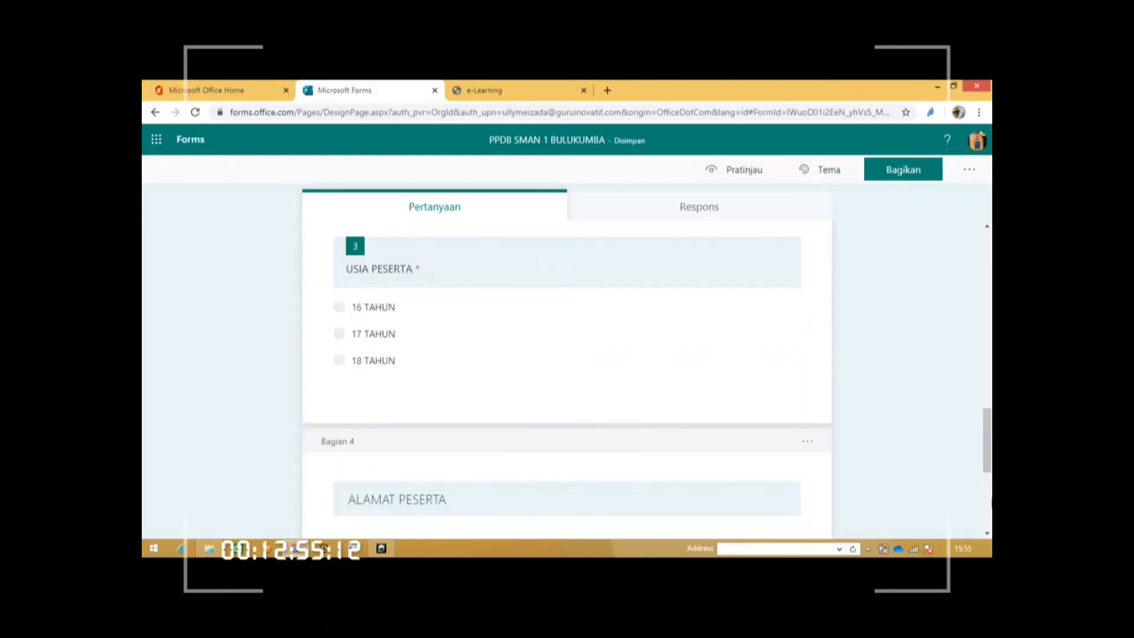
Preview the form on the computer layout and try to continue past the required NAMA PESERTA question without answering it
scroll(986, 471, "down", 2)
scroll(984, 466, "down", 10)
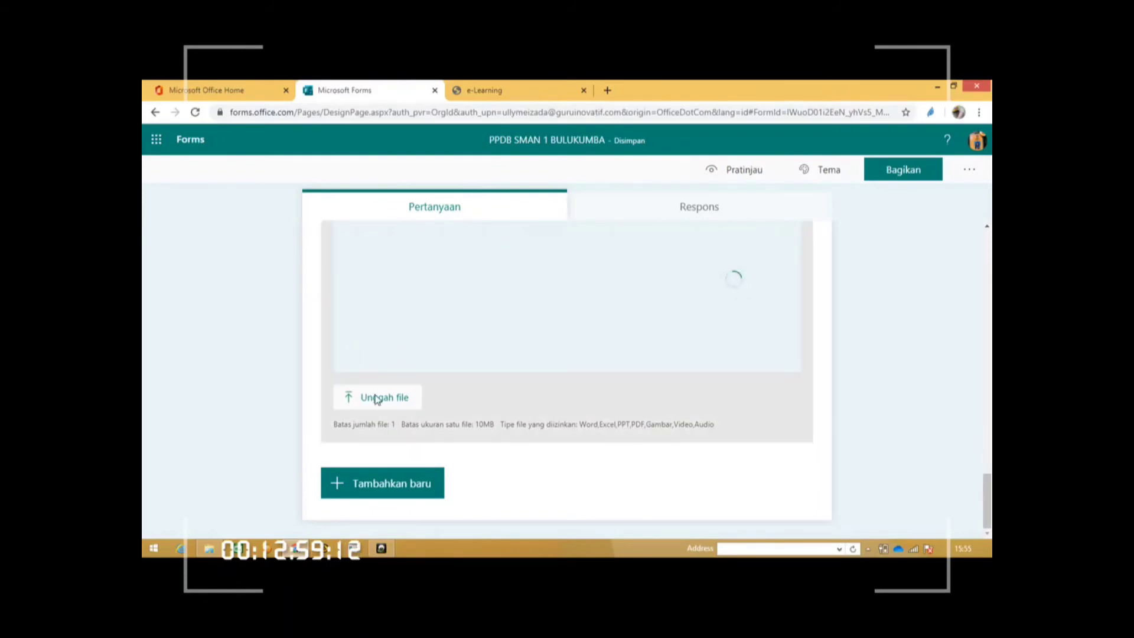
left_click_drag(989, 497, 990, 248)
left_click(733, 171)
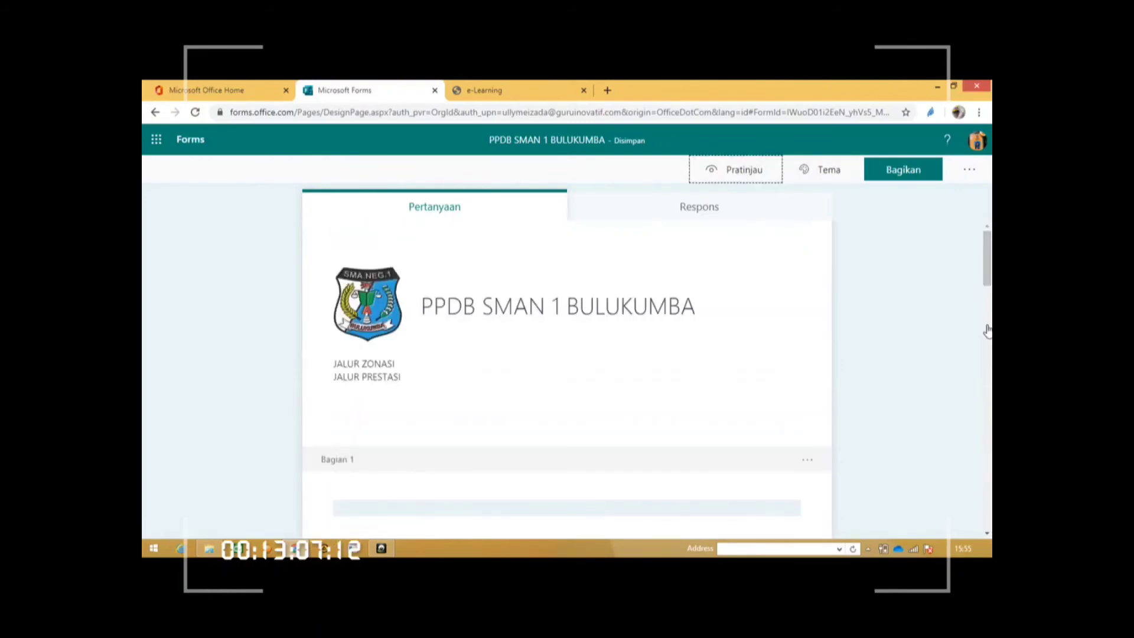
left_click_drag(990, 325, 991, 382)
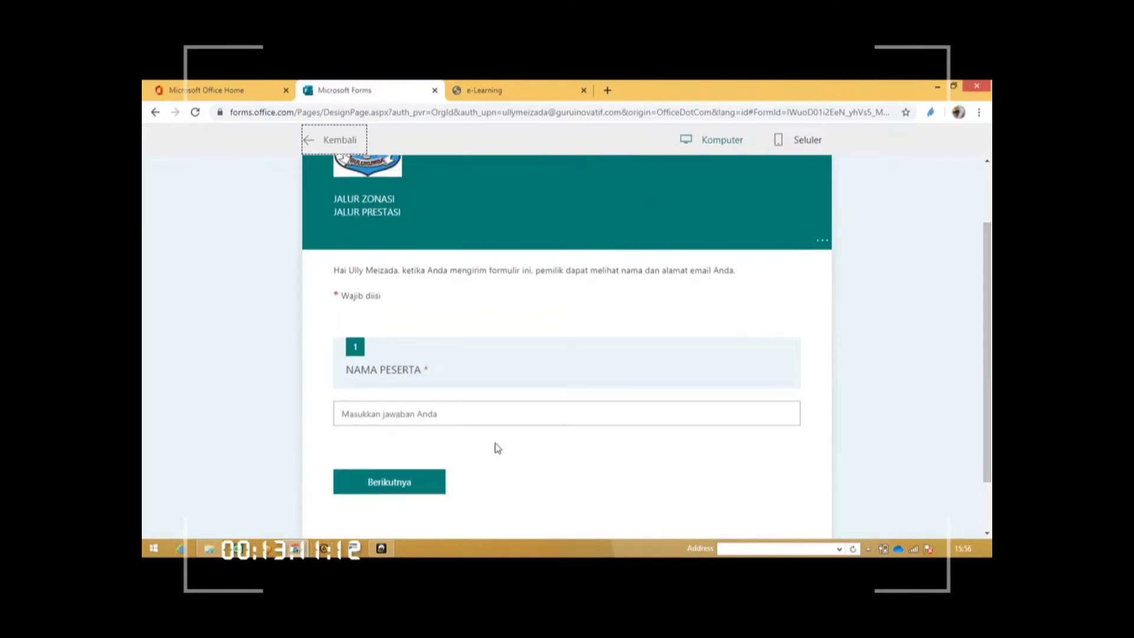
left_click(393, 492)
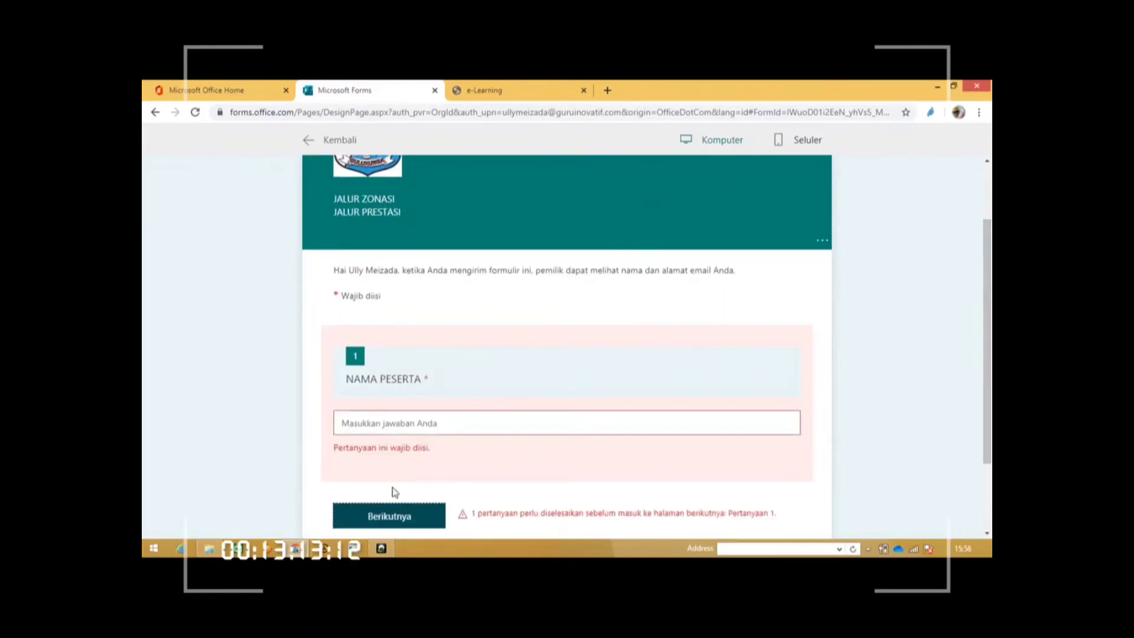
left_click_drag(987, 341, 986, 287)
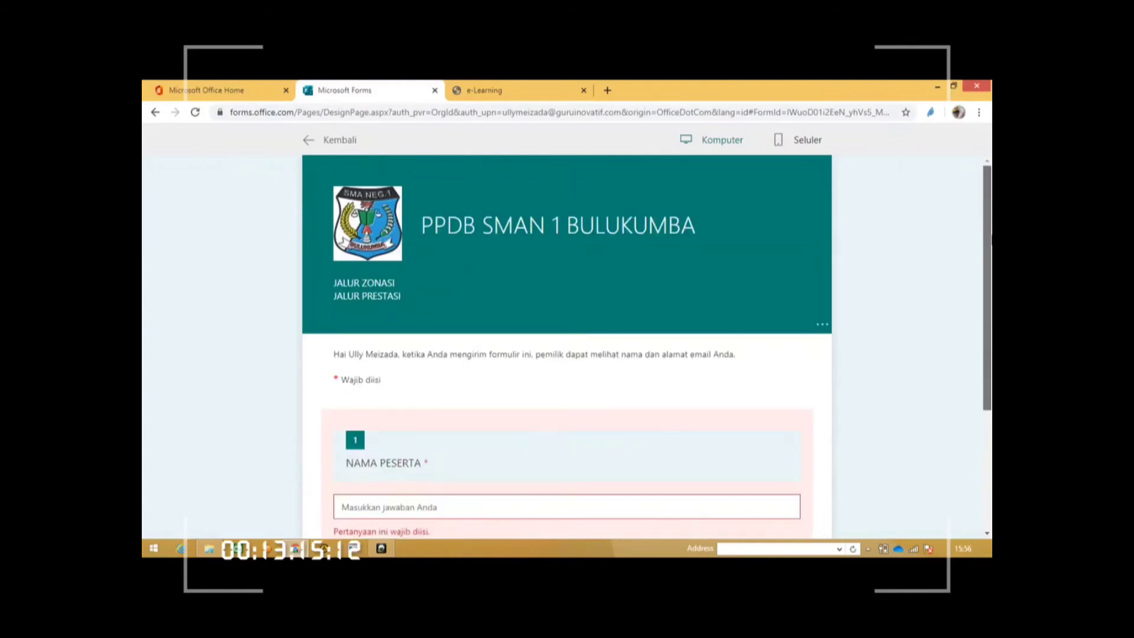
left_click(334, 142)
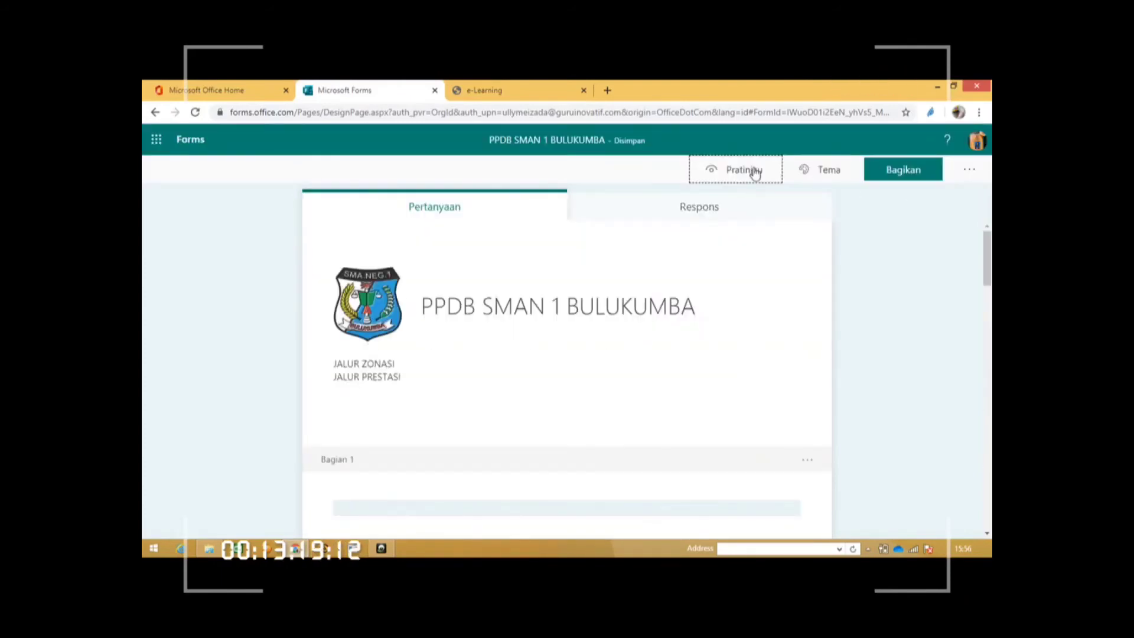
Set a school building photo from a Bing image search for "SMAN 1 BULUKUMBA HALAMAN SEKOLAH" as the form's theme background
left_click(813, 175)
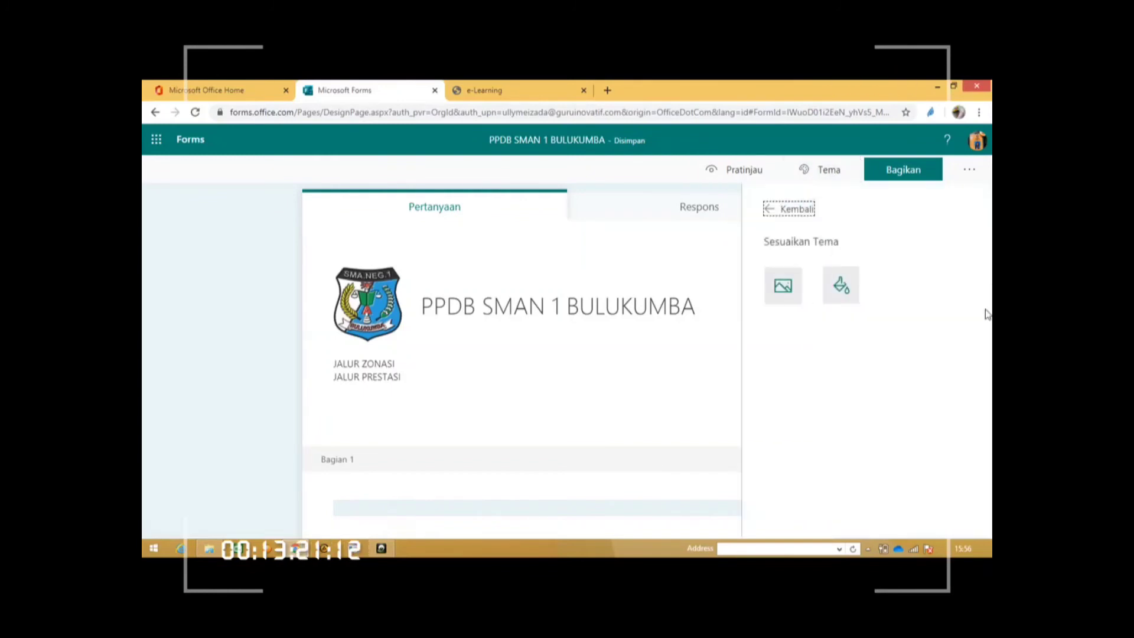
left_click(783, 289)
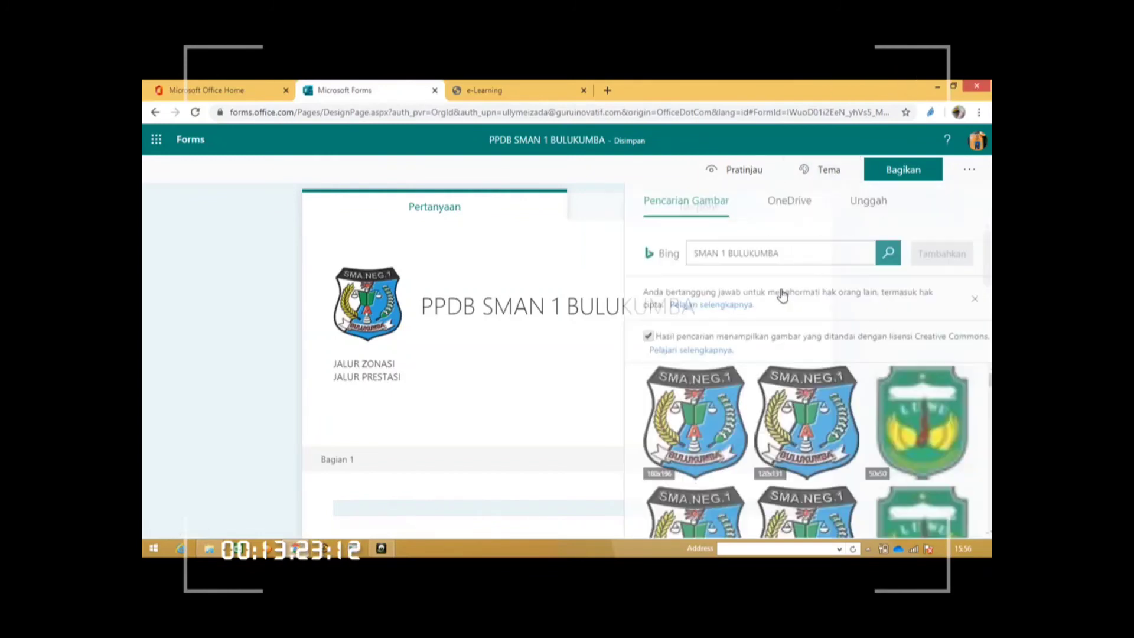
left_click(792, 252)
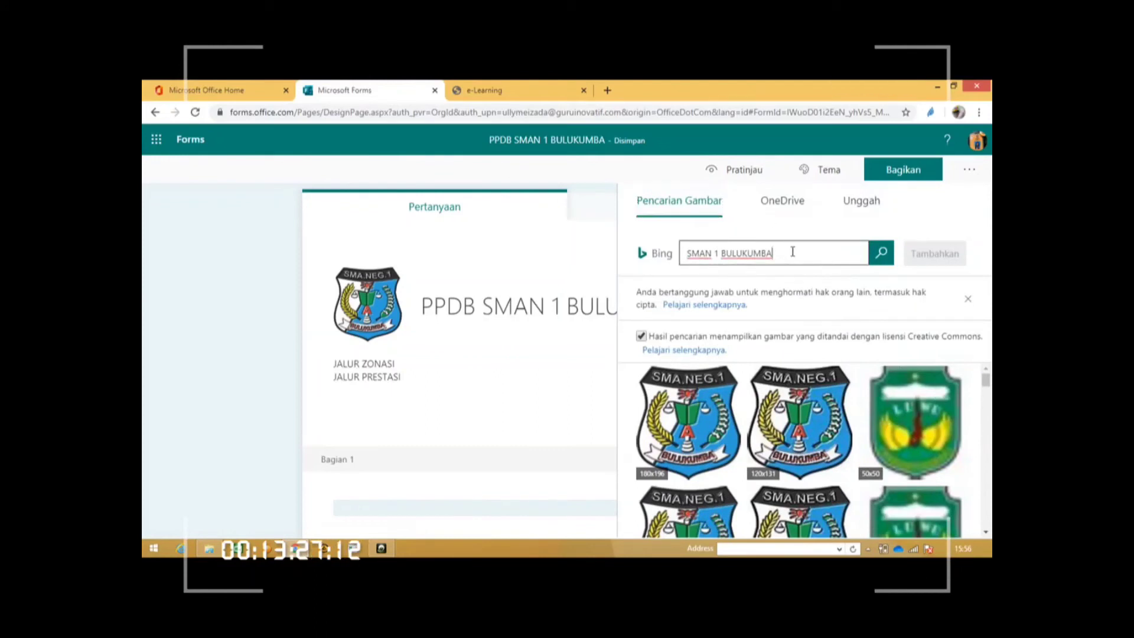
type("HALAMAN")
left_click(871, 262)
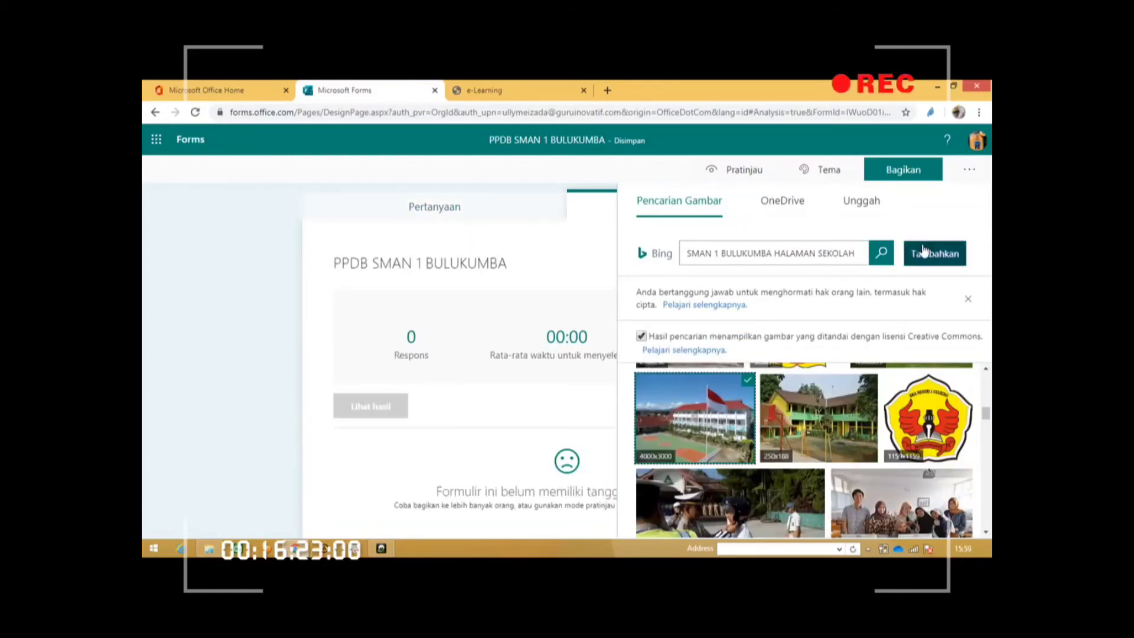
left_click(924, 251)
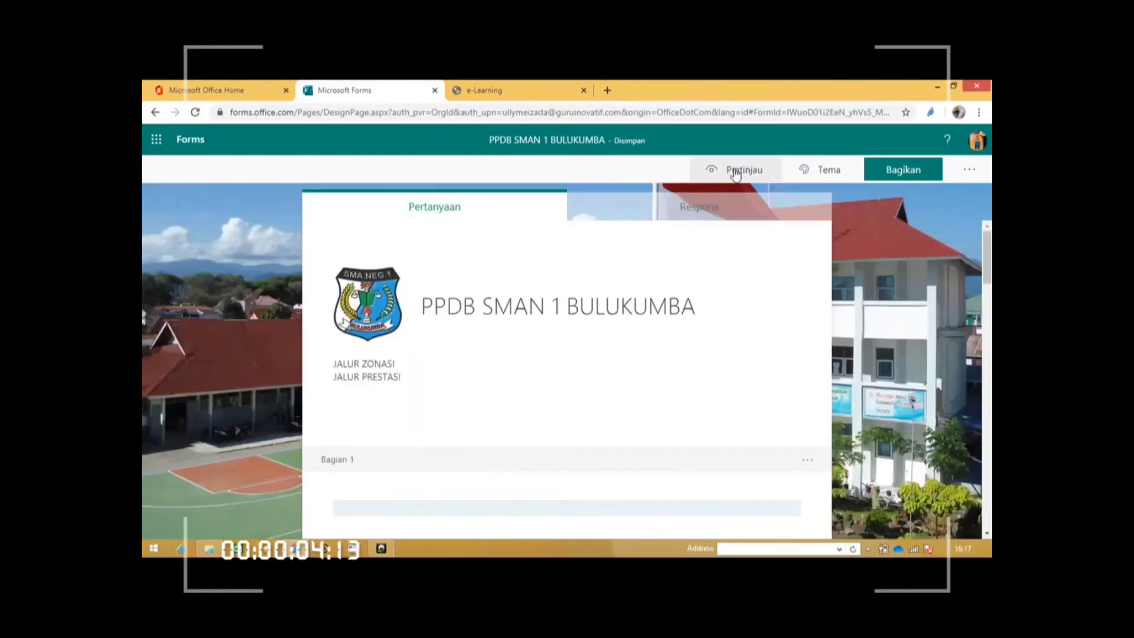
Preview the form, answer NAMA PESERTA with the participant's name and continue to the next section
left_click(735, 172)
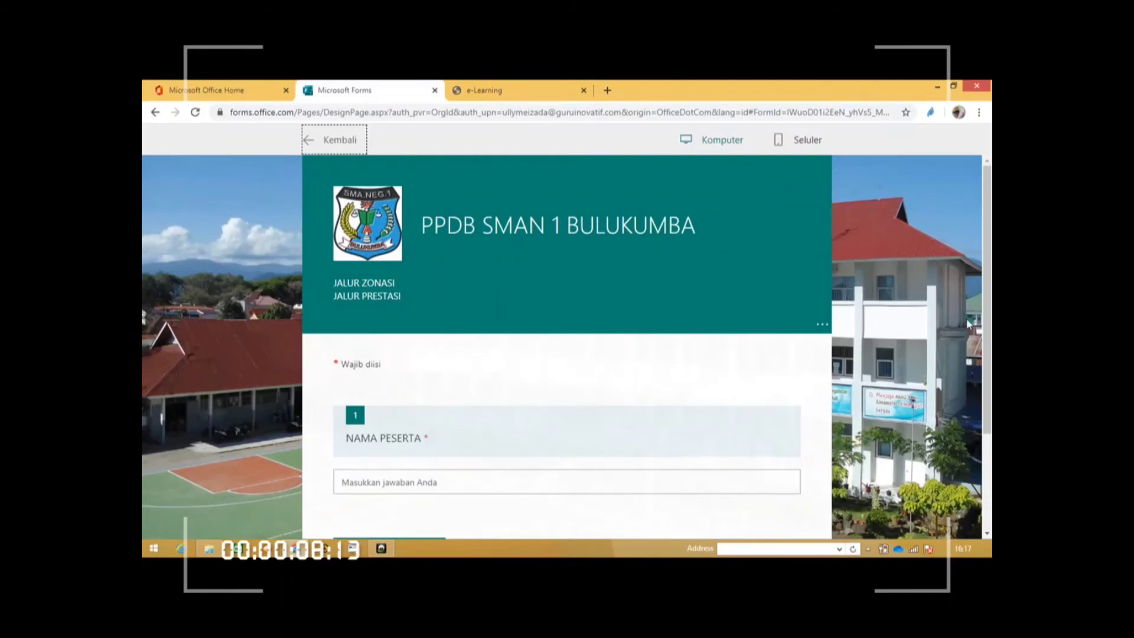
scroll(518, 418, "down", 2)
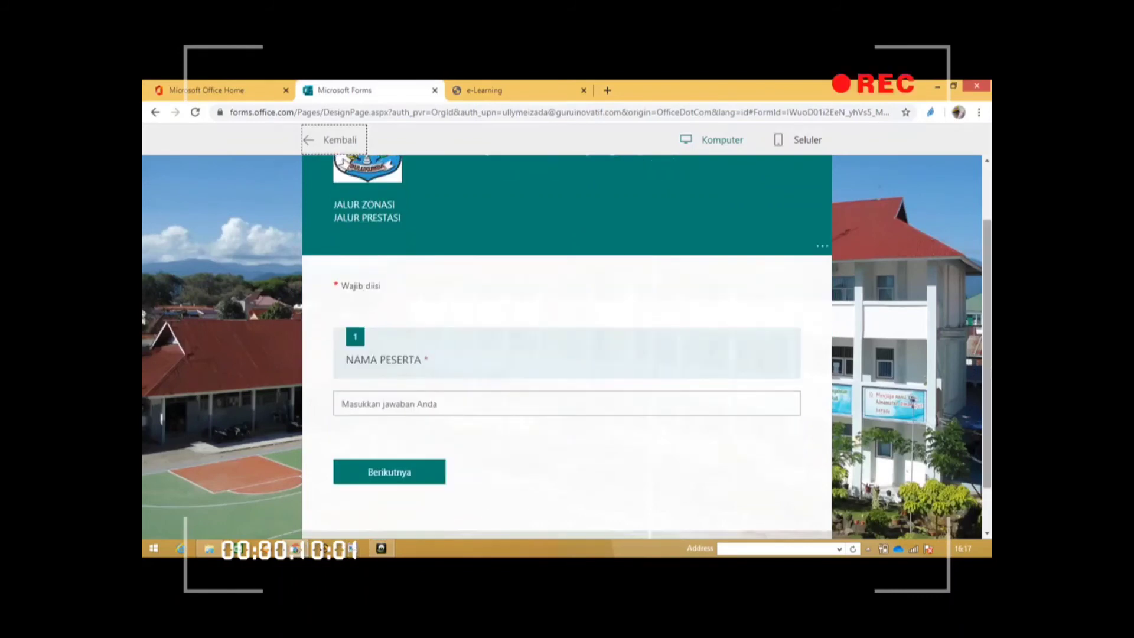
left_click(519, 402)
type("ULL")
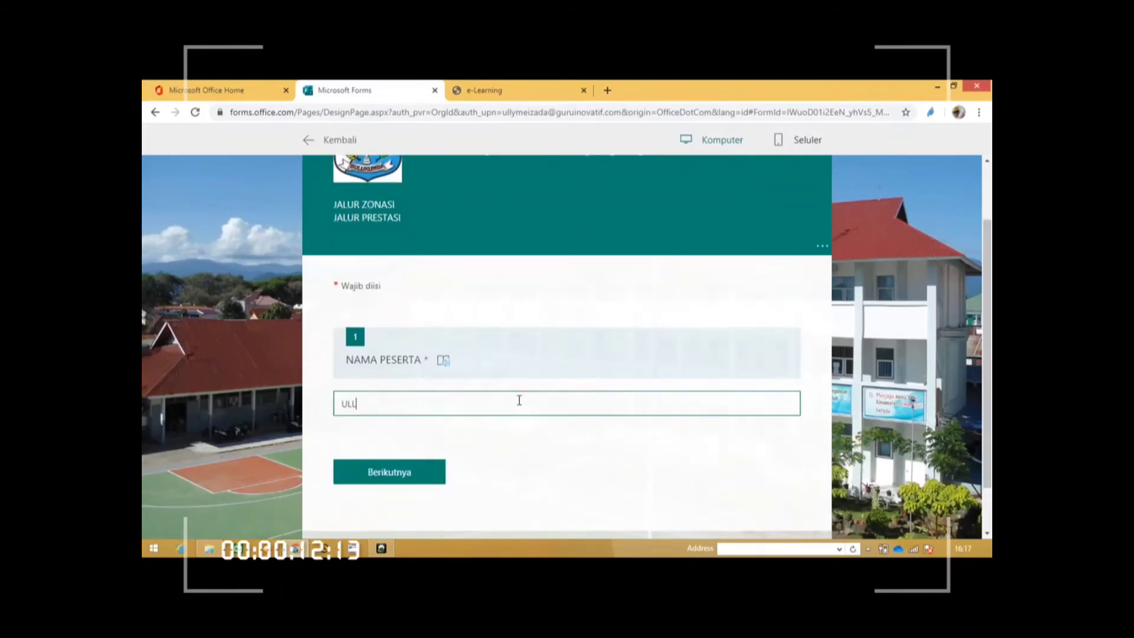
type("Y")
left_click(411, 480)
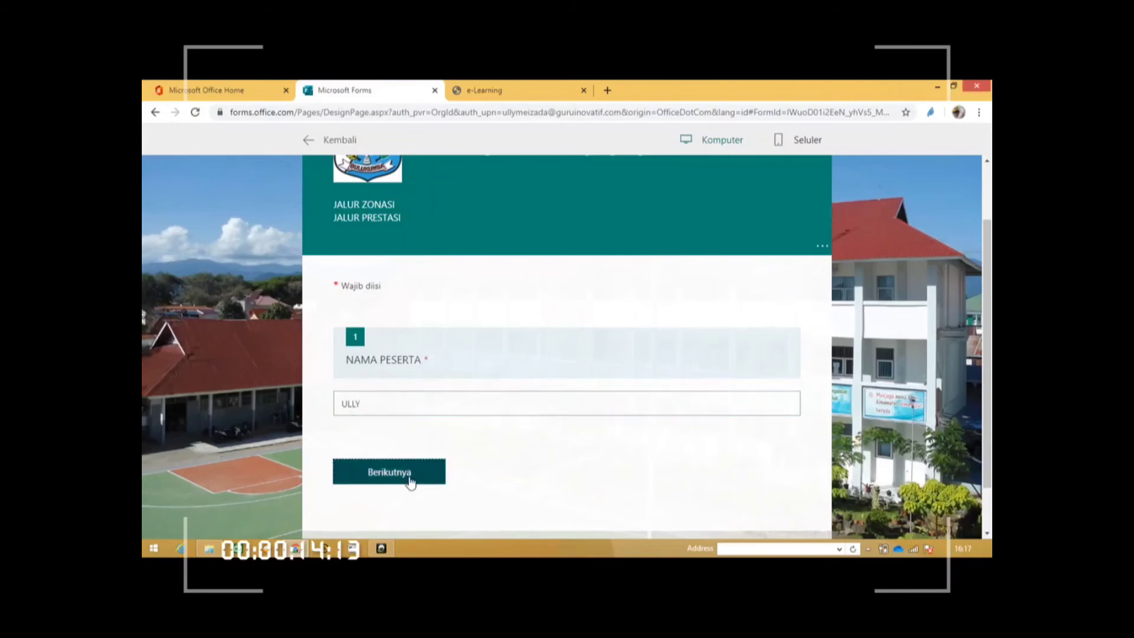
Enter the participant's student number for NISN PESERTA and choose 17 TAHUN for USIA PESERTA
left_click(498, 333)
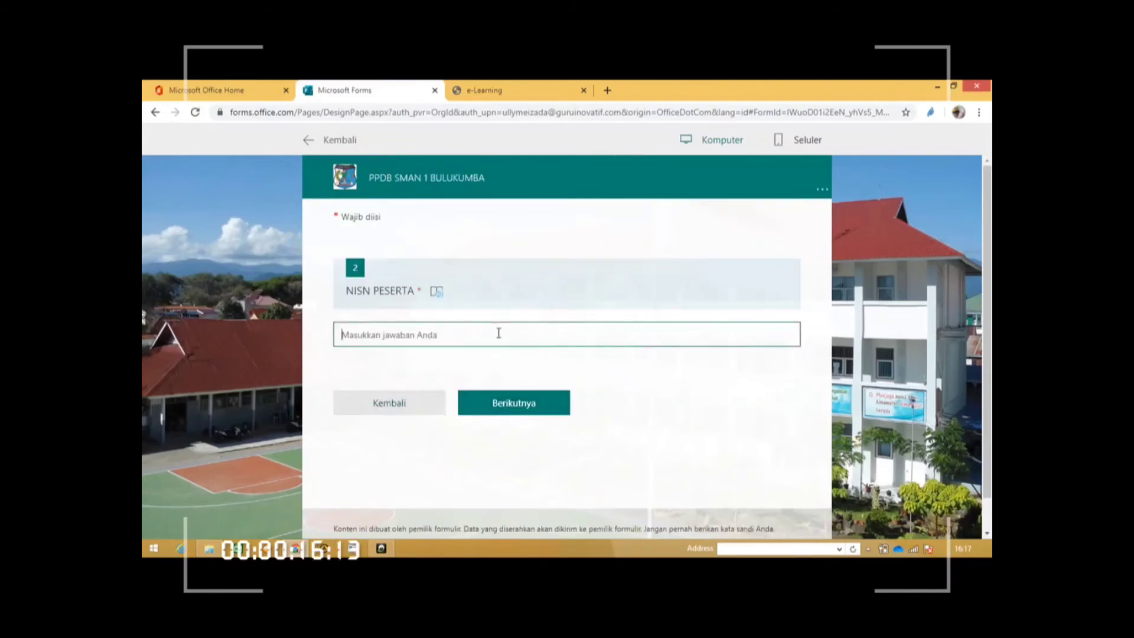
type("00000")
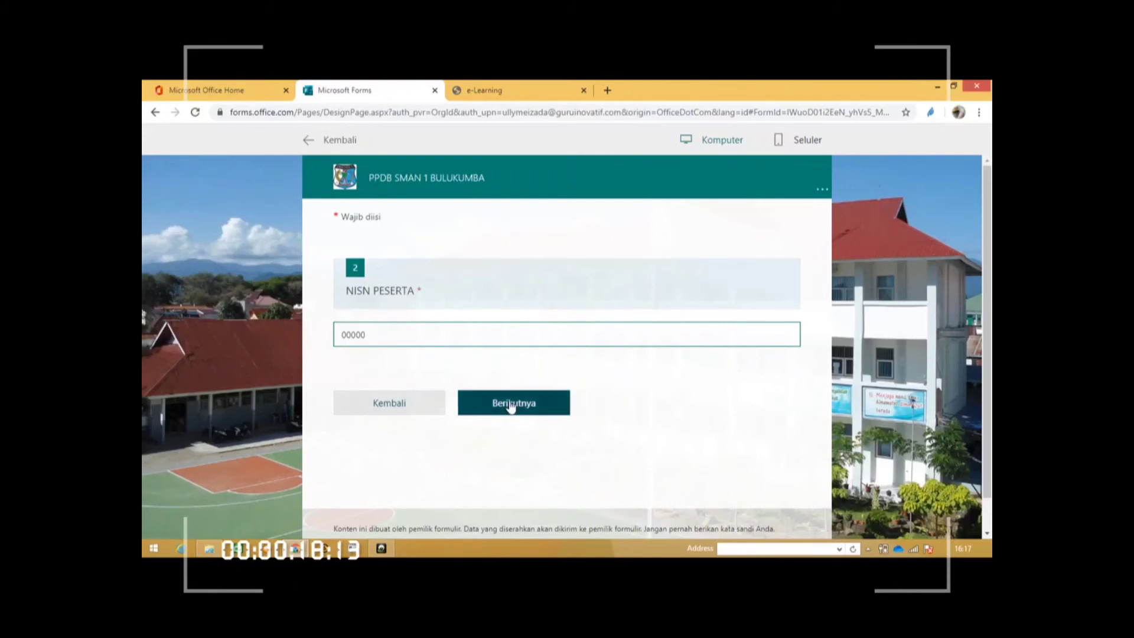
left_click(511, 407)
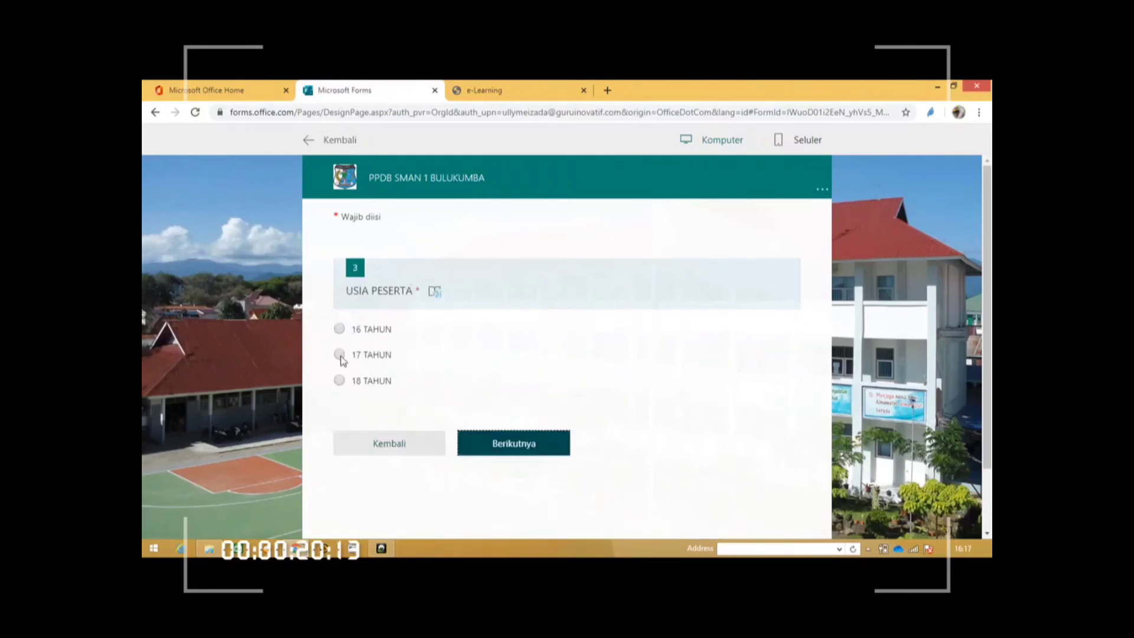
left_click(340, 354)
left_click(493, 454)
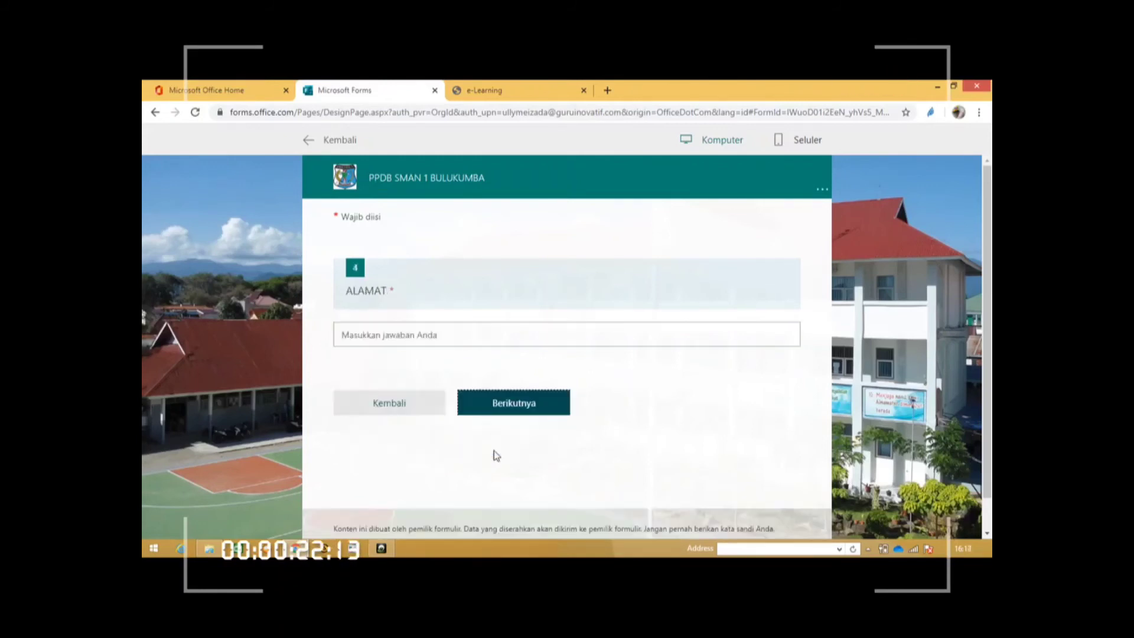
Answer the ALAMAT question with the participant's address and continue to the photo section
left_click(416, 340)
type("GOW")
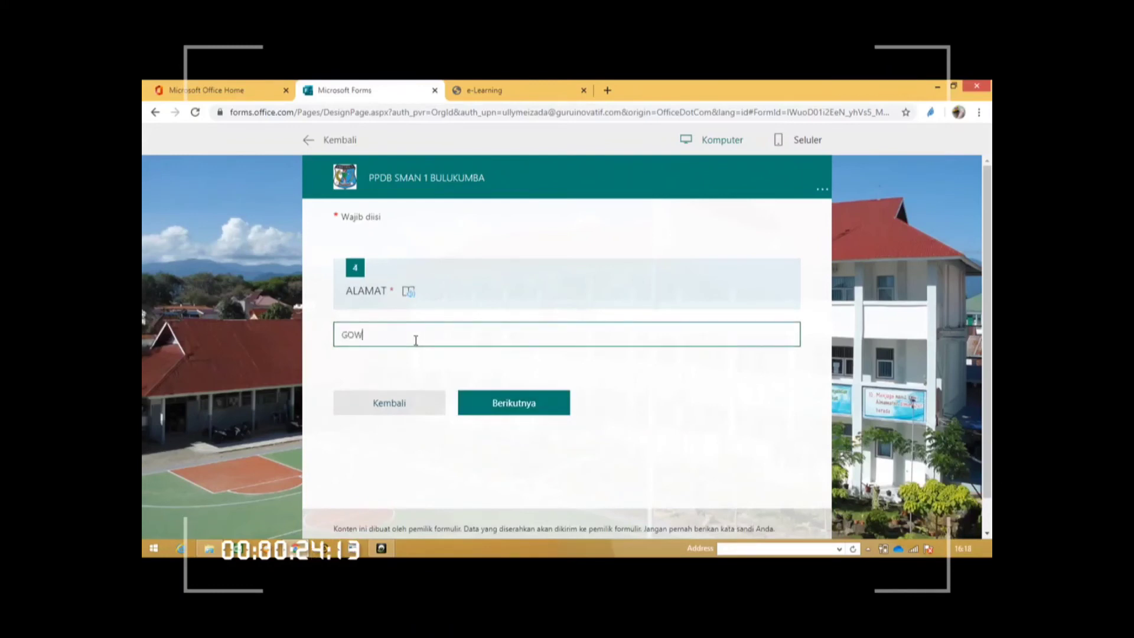
type("A")
left_click(504, 411)
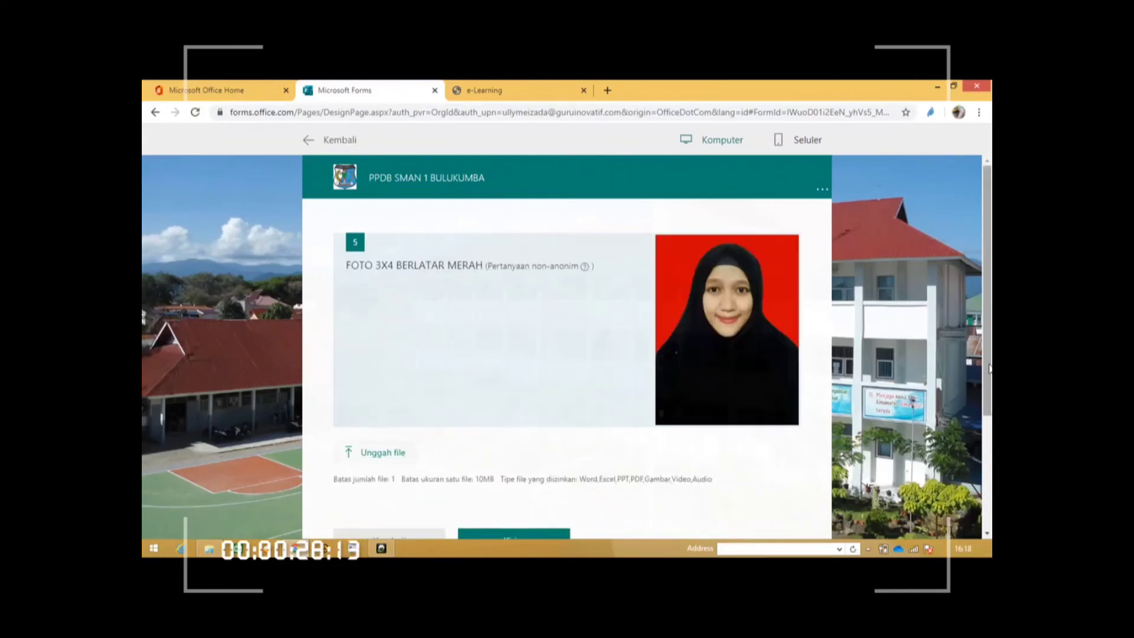
Upload the picture file "3x4" from the berkas folder as the photo answer and submit the response
scroll(649, 298, "down", 2)
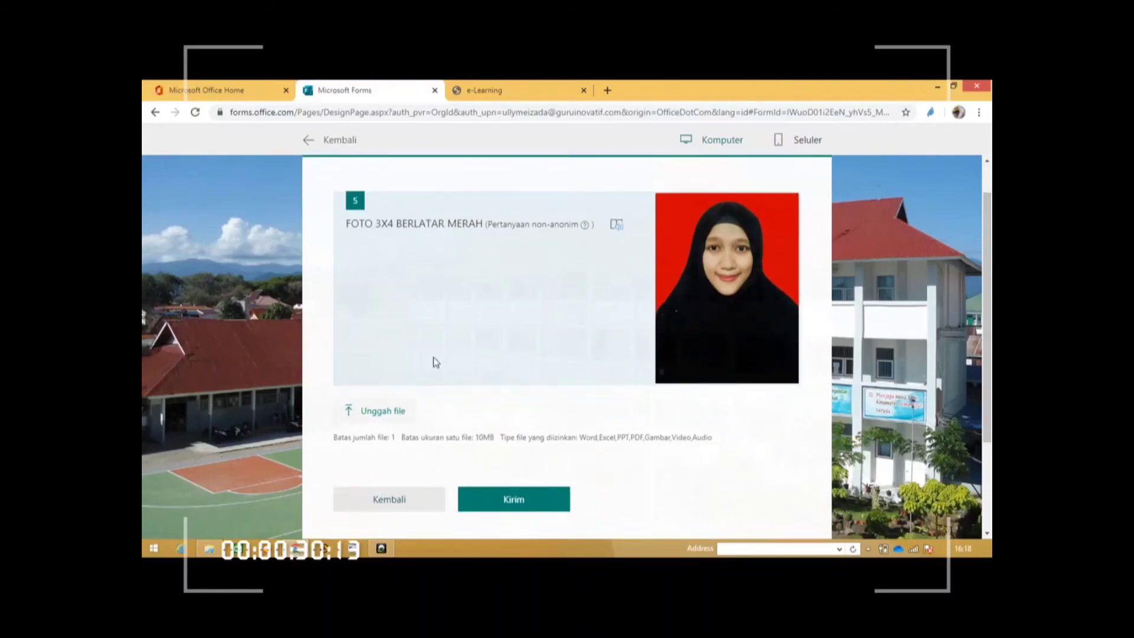
left_click(378, 416)
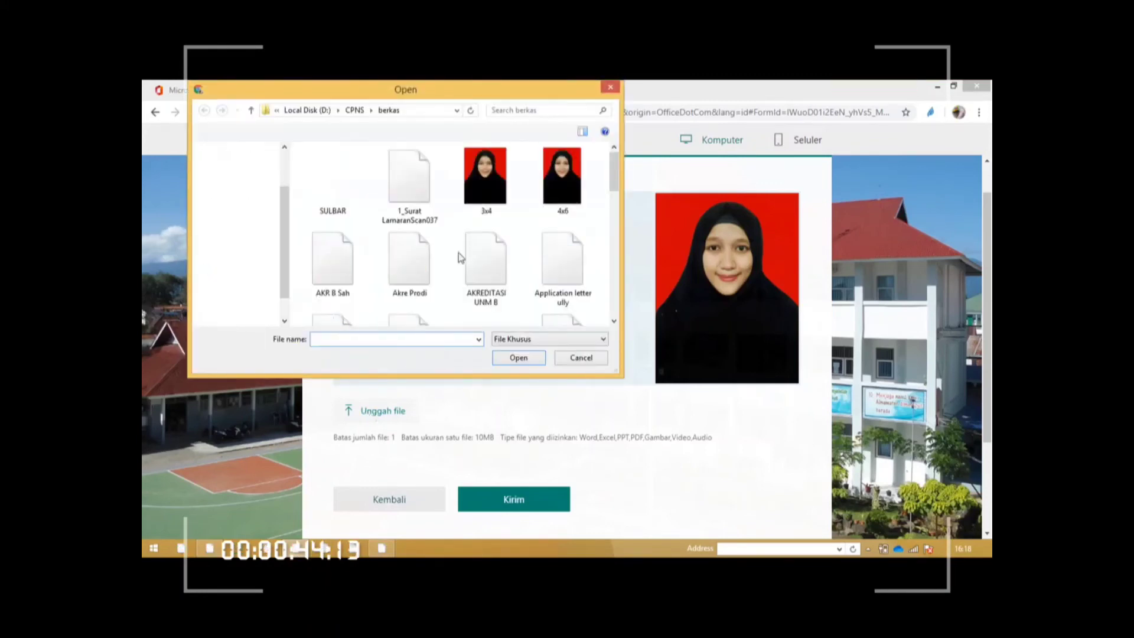
left_click(485, 177)
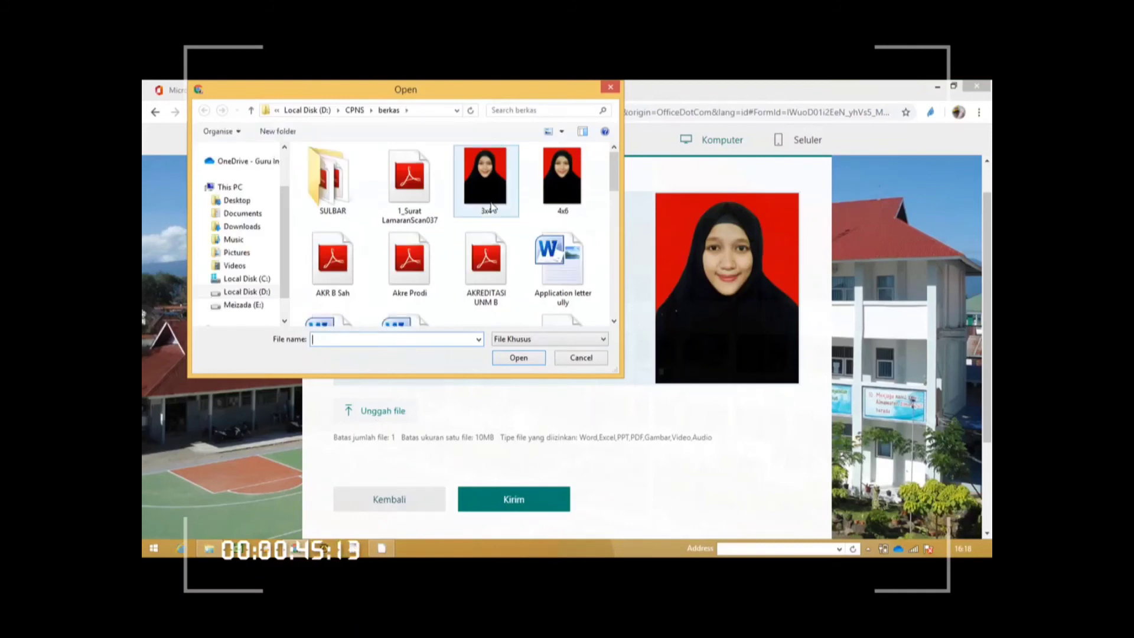
left_click(524, 359)
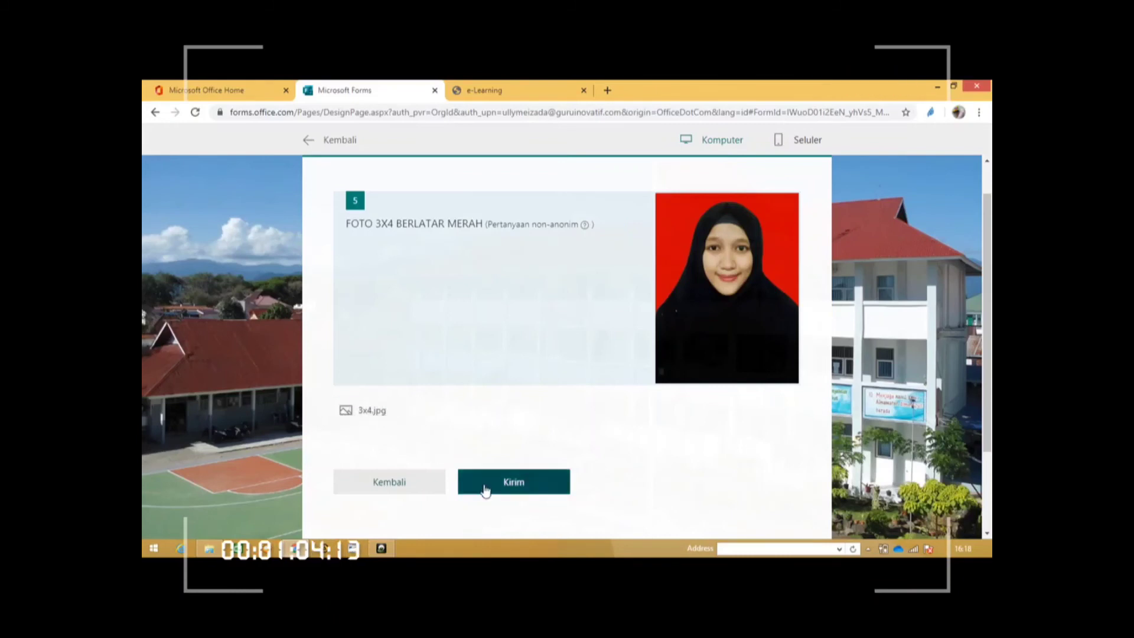
left_click(510, 482)
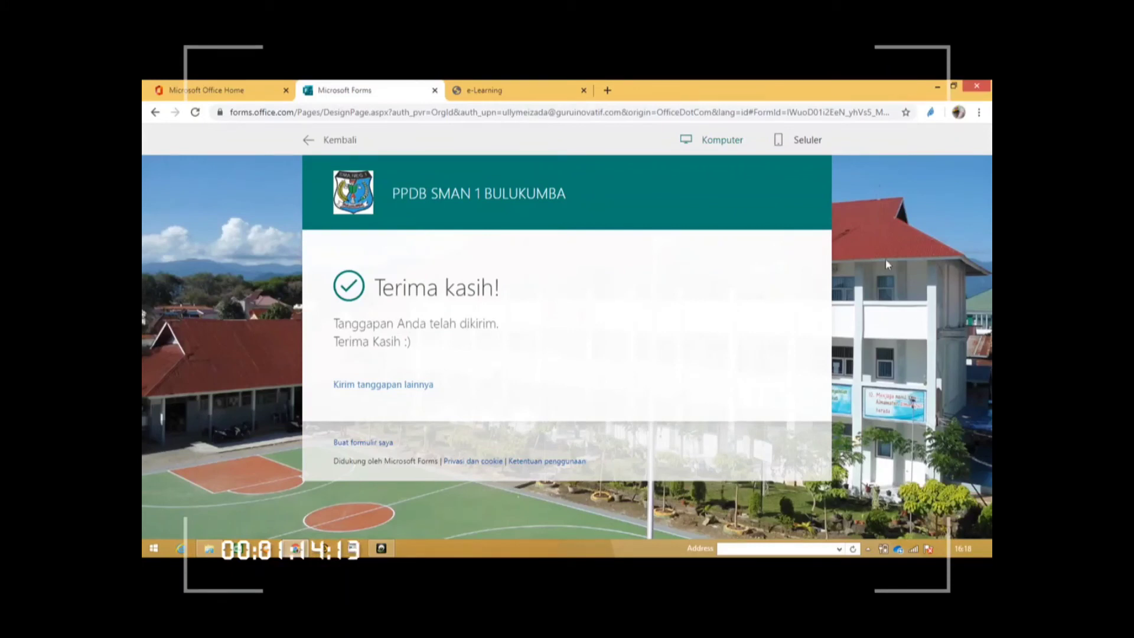
Leave the preview, check the form's responses and open its sharing options
left_click(337, 142)
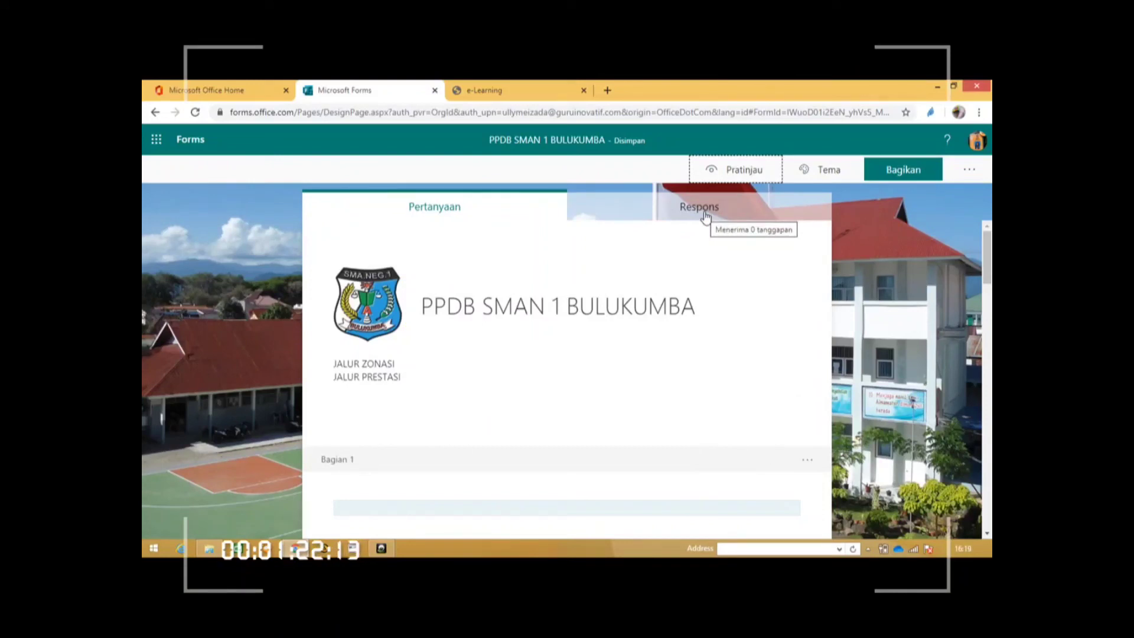
left_click(655, 219)
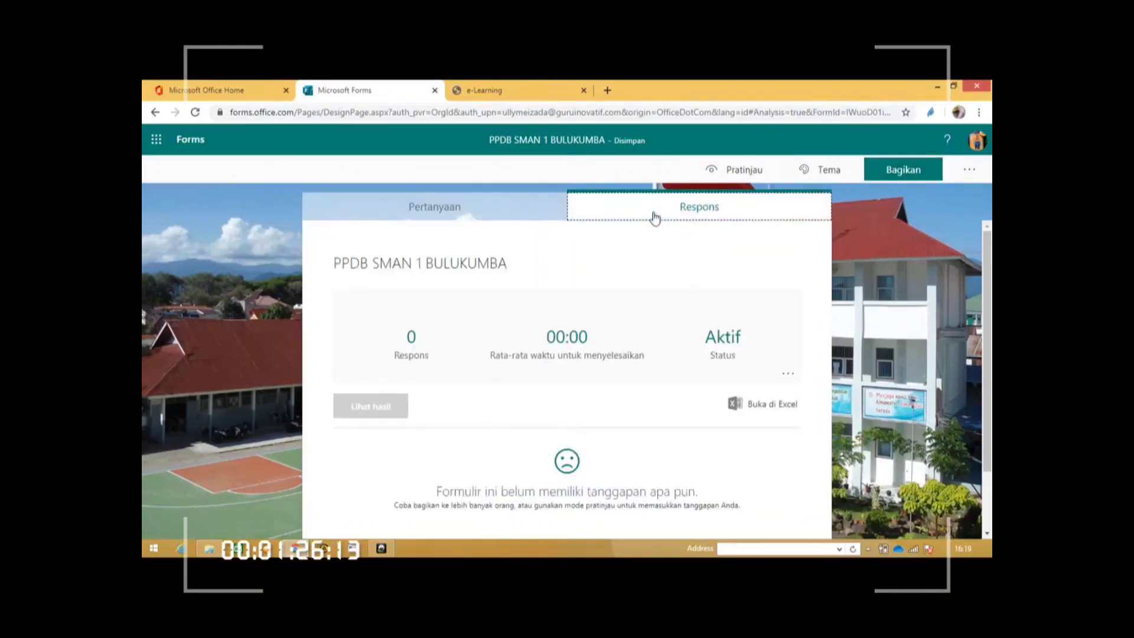
left_click(457, 208)
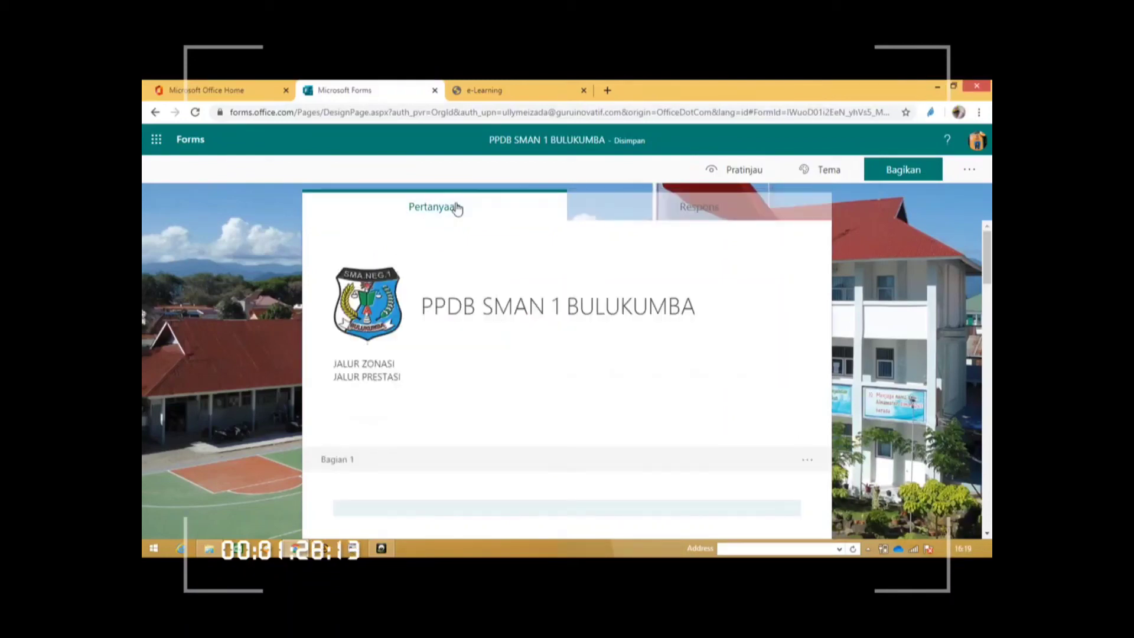
mouse_move(991, 261)
left_mouse_down()
mouse_move(990, 386)
mouse_move(990, 260)
left_mouse_up()
left_click(903, 169)
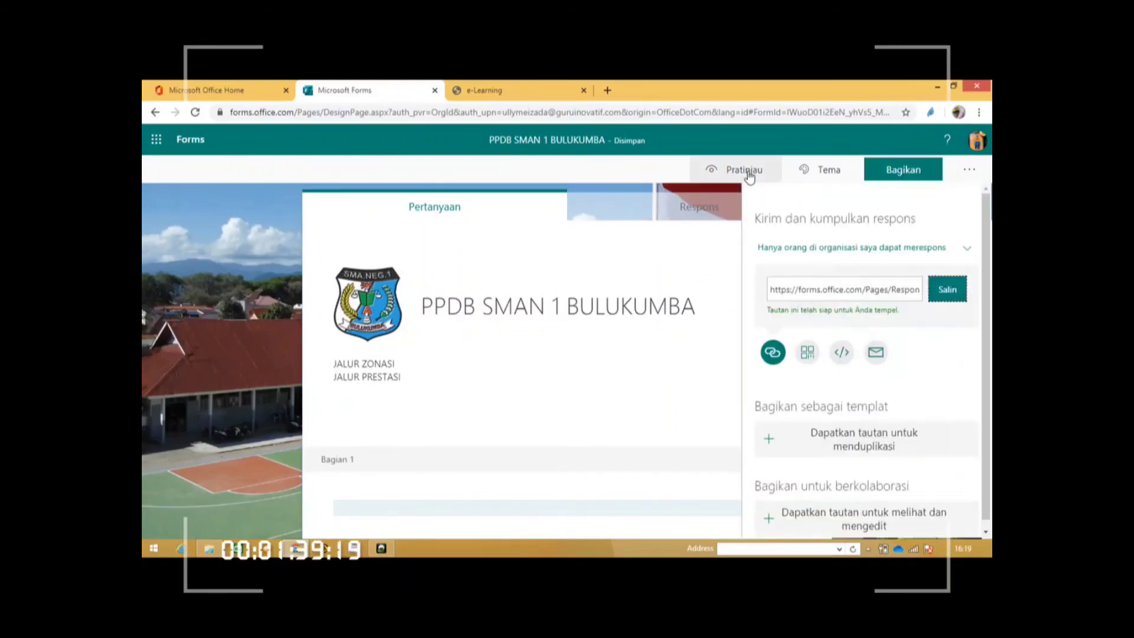
Preview the form again and fill in the participant's name and NISN, continuing to the USIA PESERTA question
left_click(747, 171)
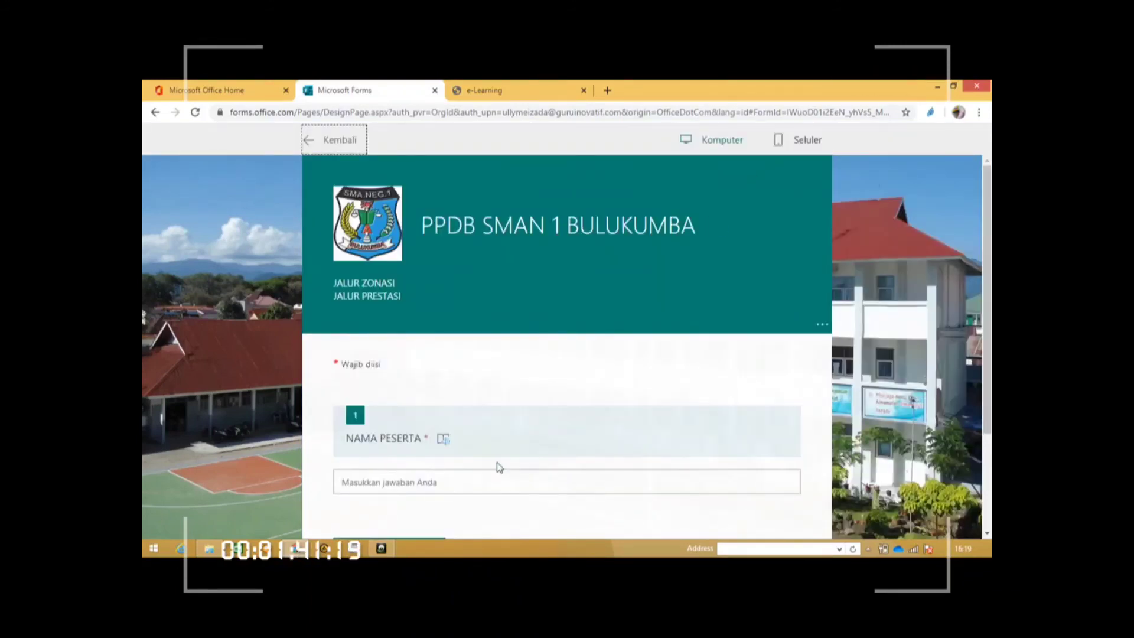
left_click(477, 483)
type("ULLY")
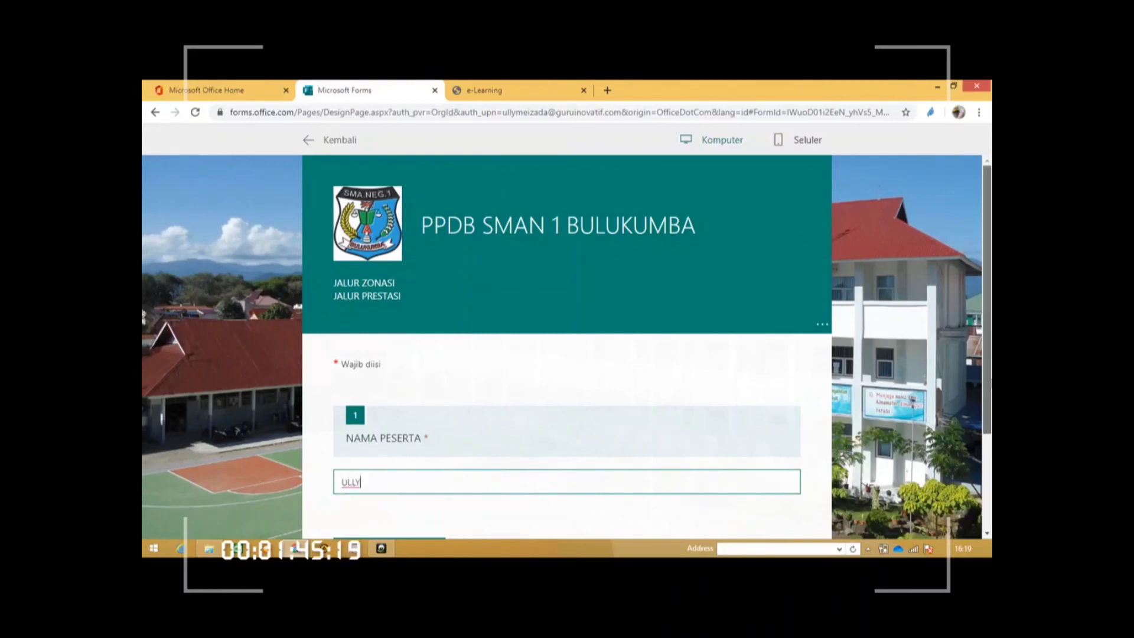
left_click_drag(988, 382, 988, 439)
left_click(427, 470)
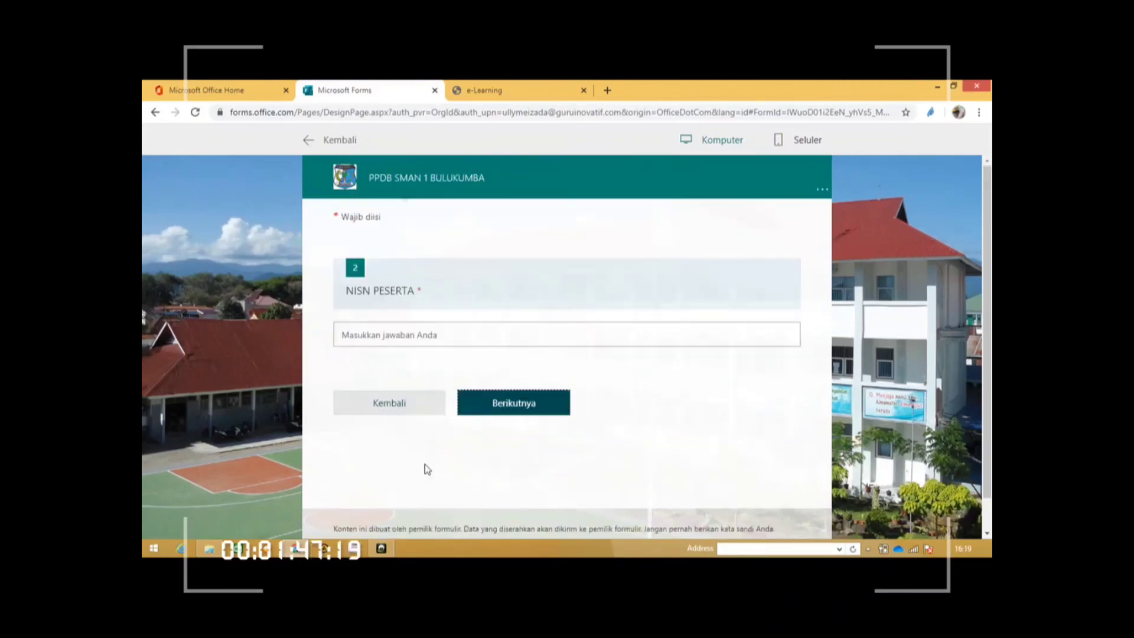
left_click(494, 334)
type("0000")
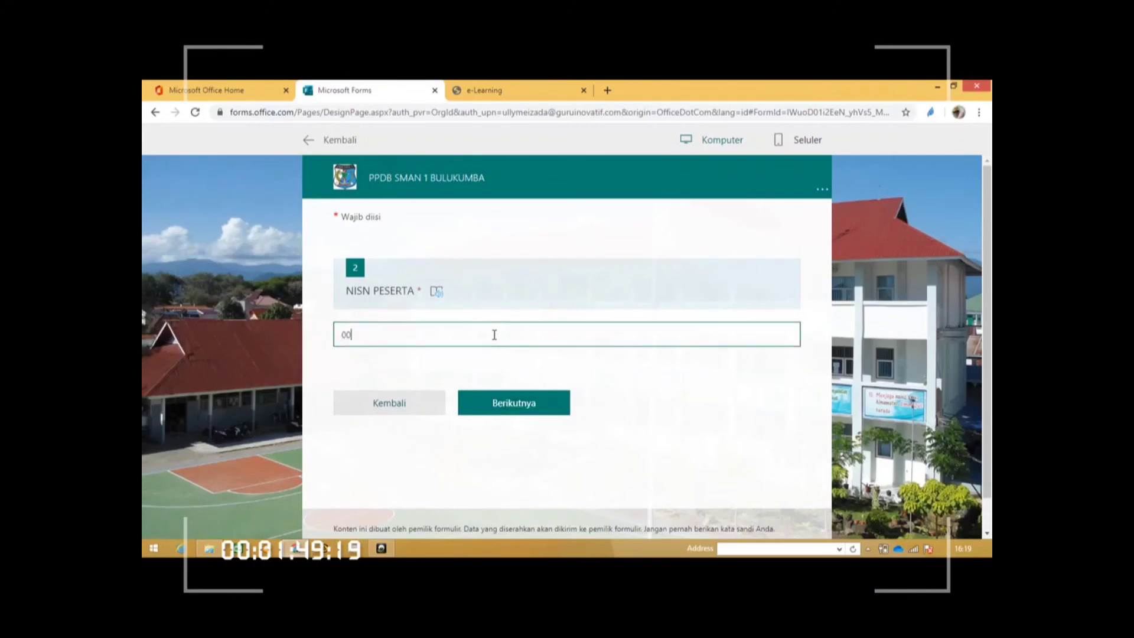
left_click(515, 407)
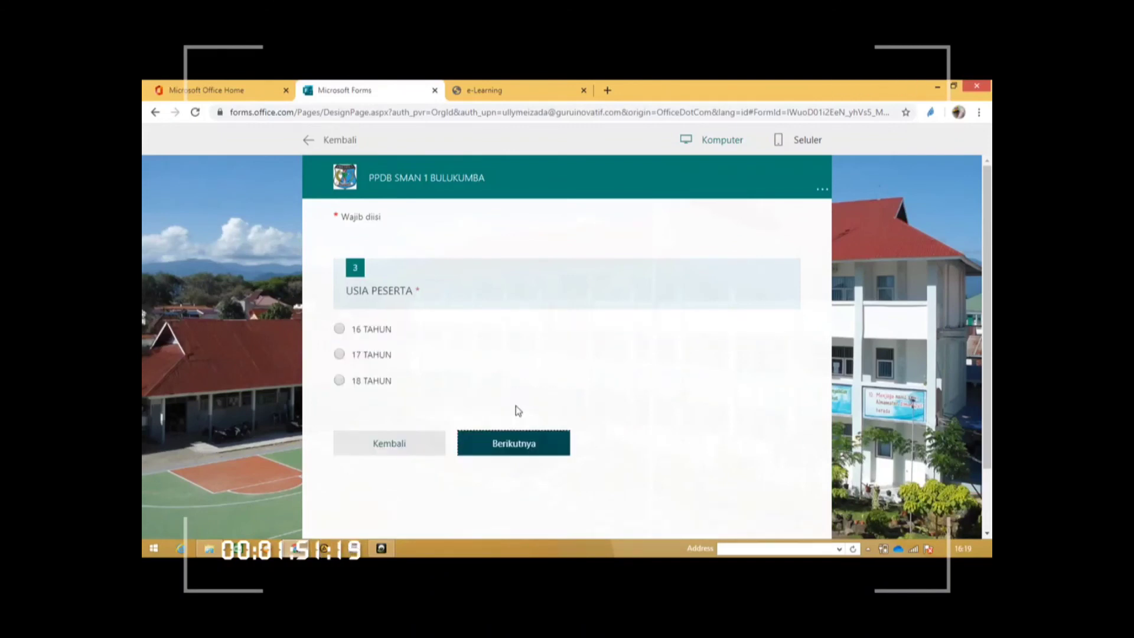
Choose 17 TAHUN for USIA PESERTA, answer ALAMAT with the participant's address, and continue to the photo question
left_click(360, 358)
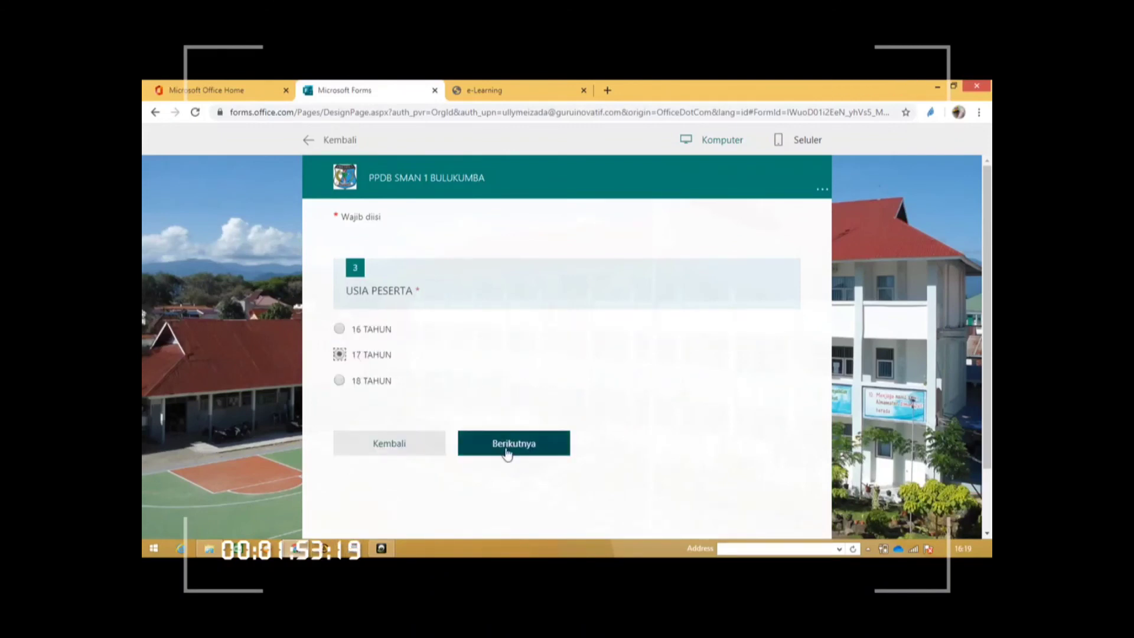
left_click(506, 449)
left_click(434, 337)
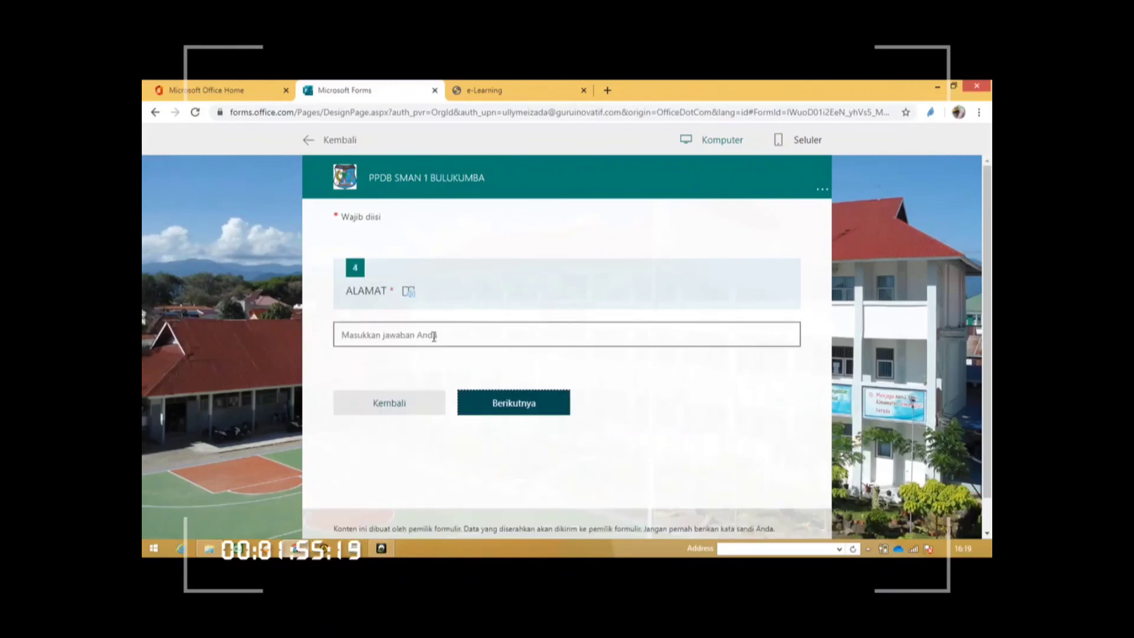
type("GOWA")
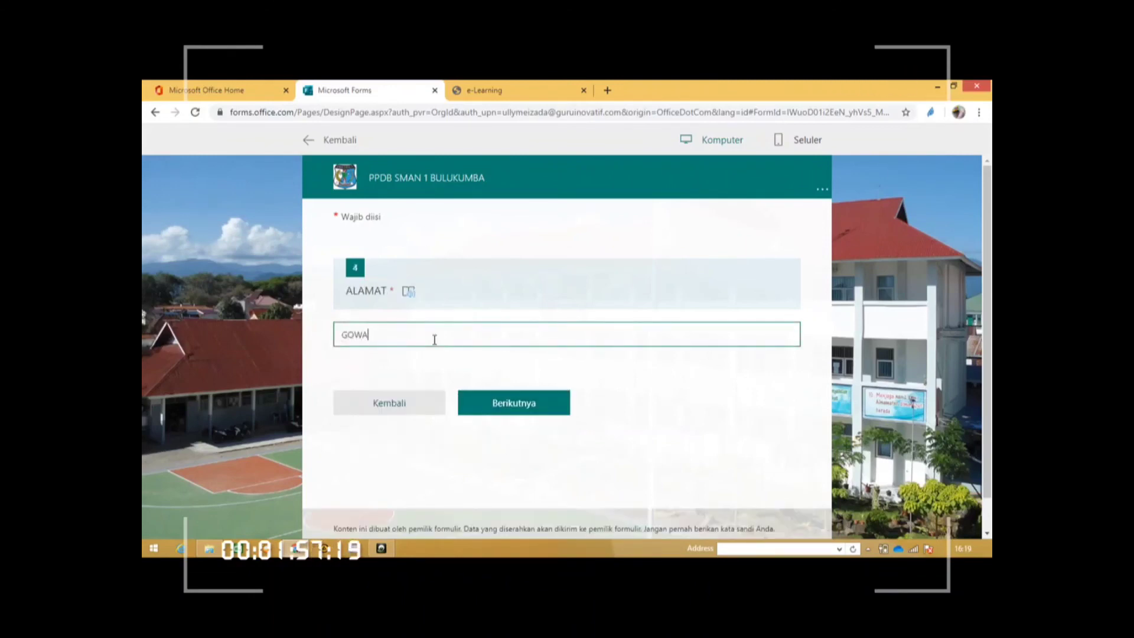
left_click(506, 400)
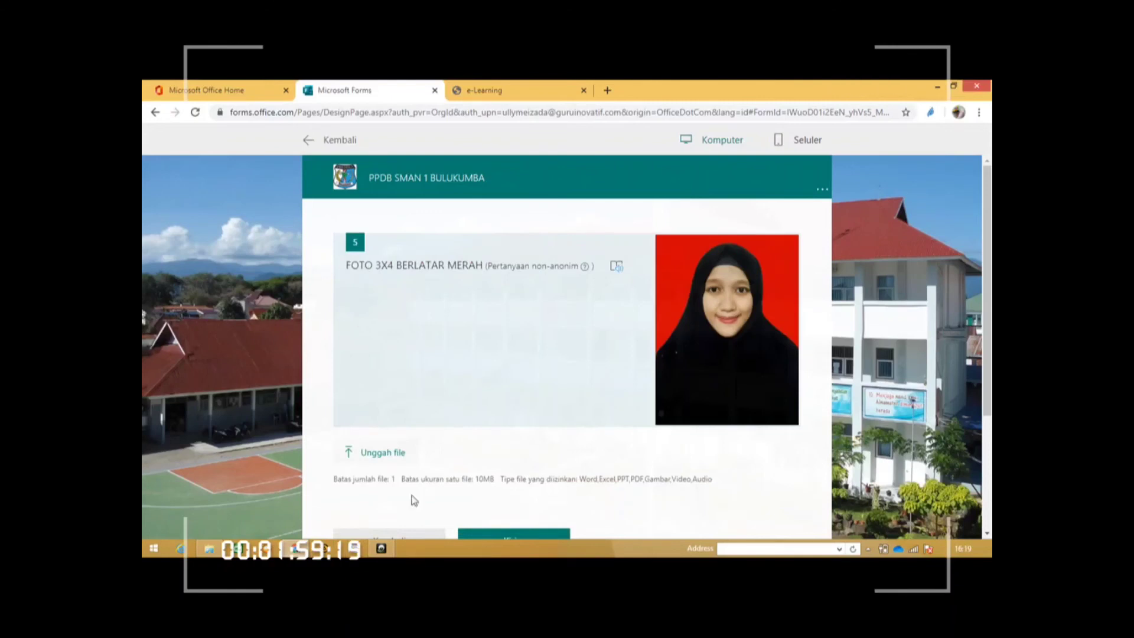
Upload the picture "3x4" from the berkas folder for FOTO 3X4 BERLATAR MERAH and submit this second response
left_click(371, 459)
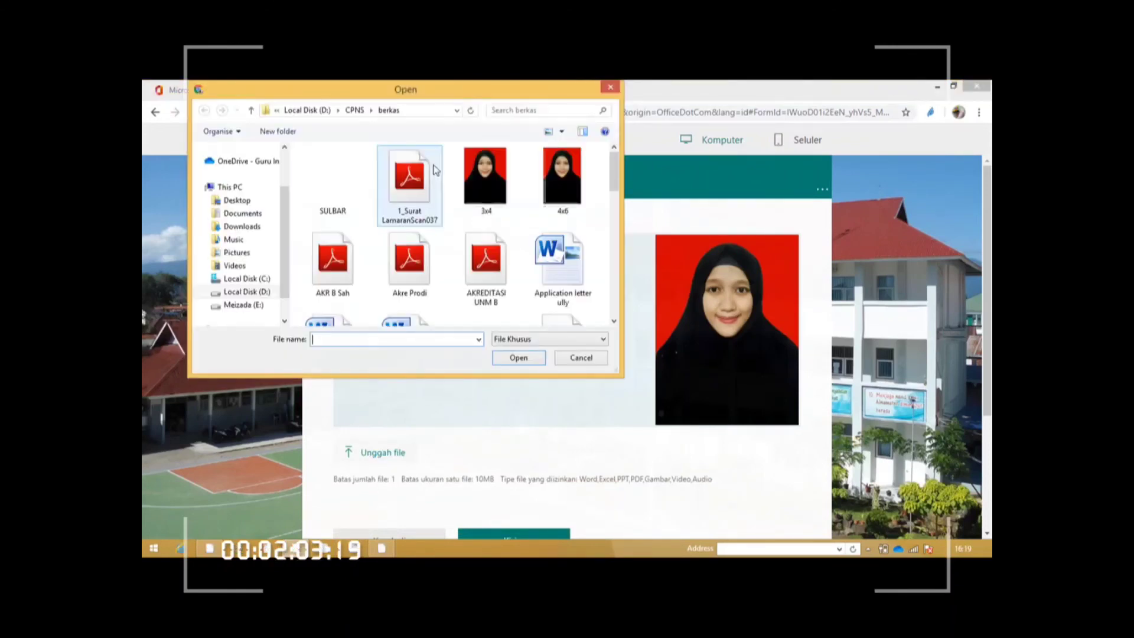
left_click(474, 171)
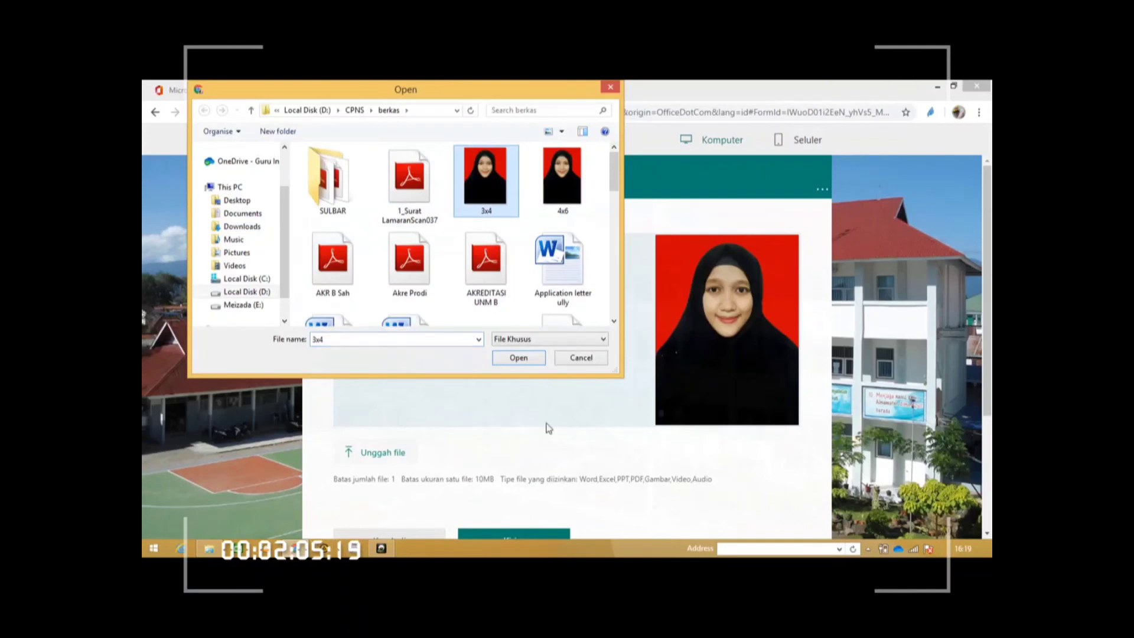
left_click(515, 358)
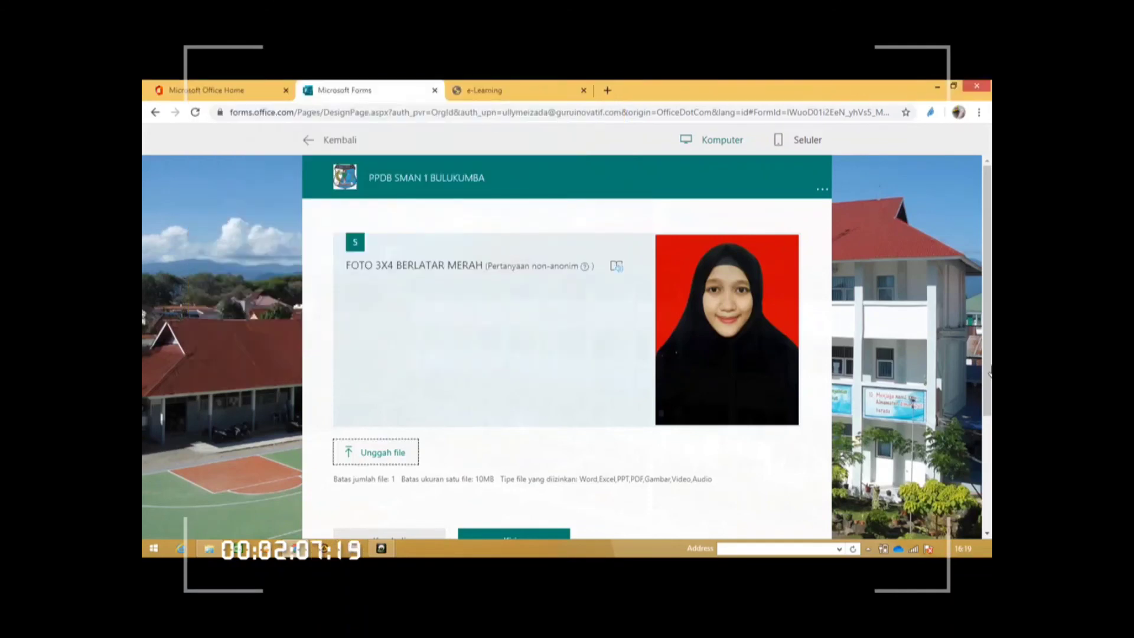
left_click_drag(988, 369, 989, 418)
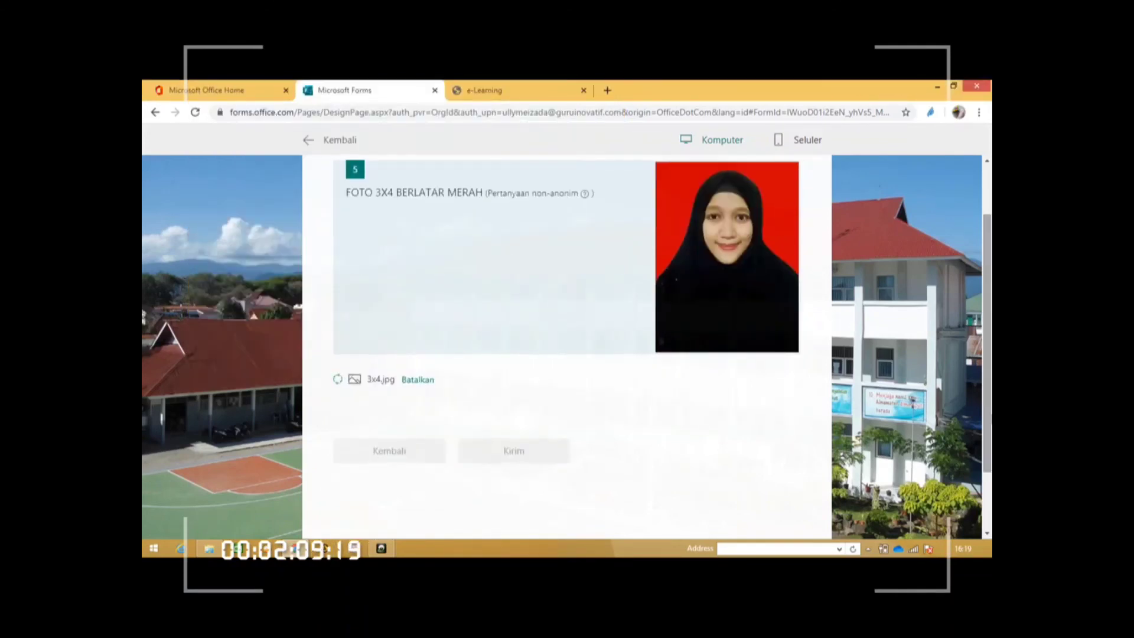
left_click_drag(988, 359, 989, 324)
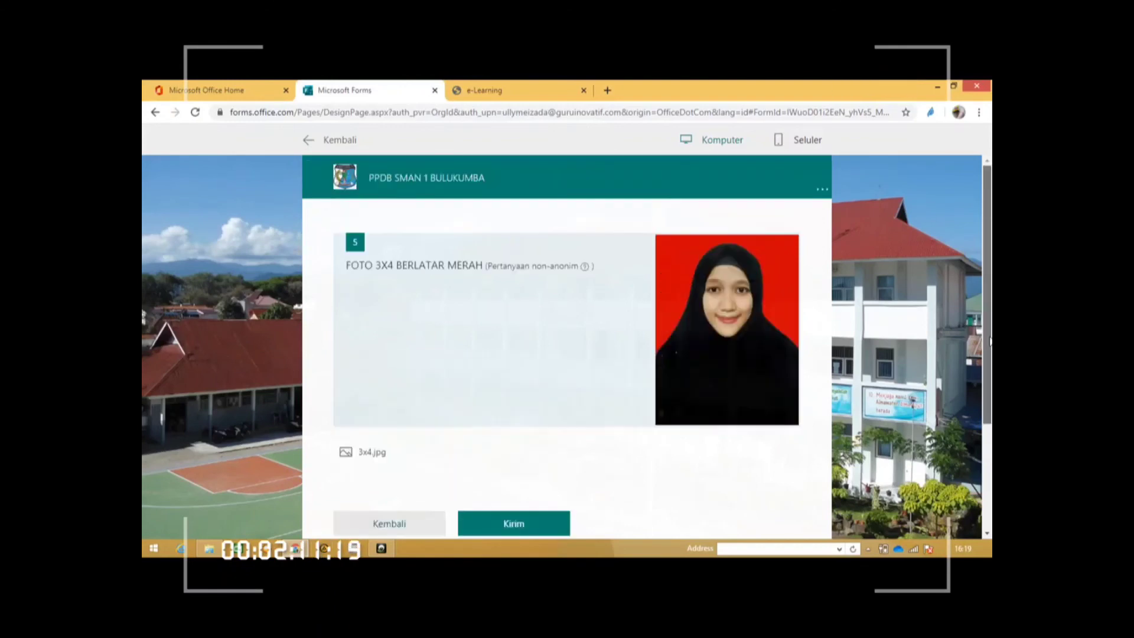
left_click(519, 526)
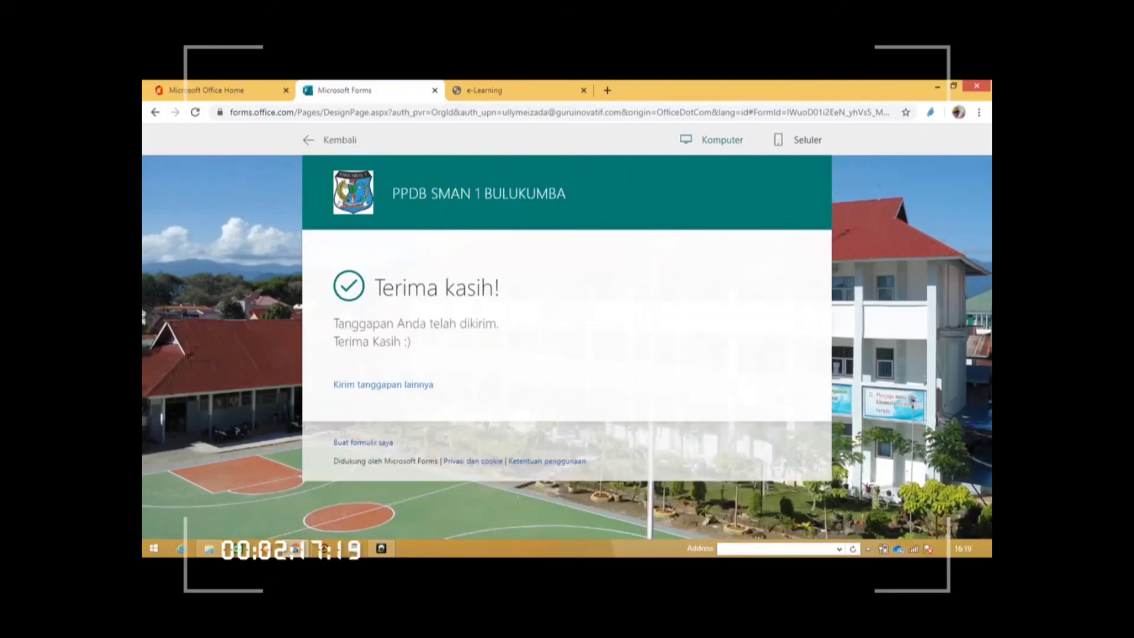
Return from the preview to the form and review the collected responses for all five questions
left_click(328, 144)
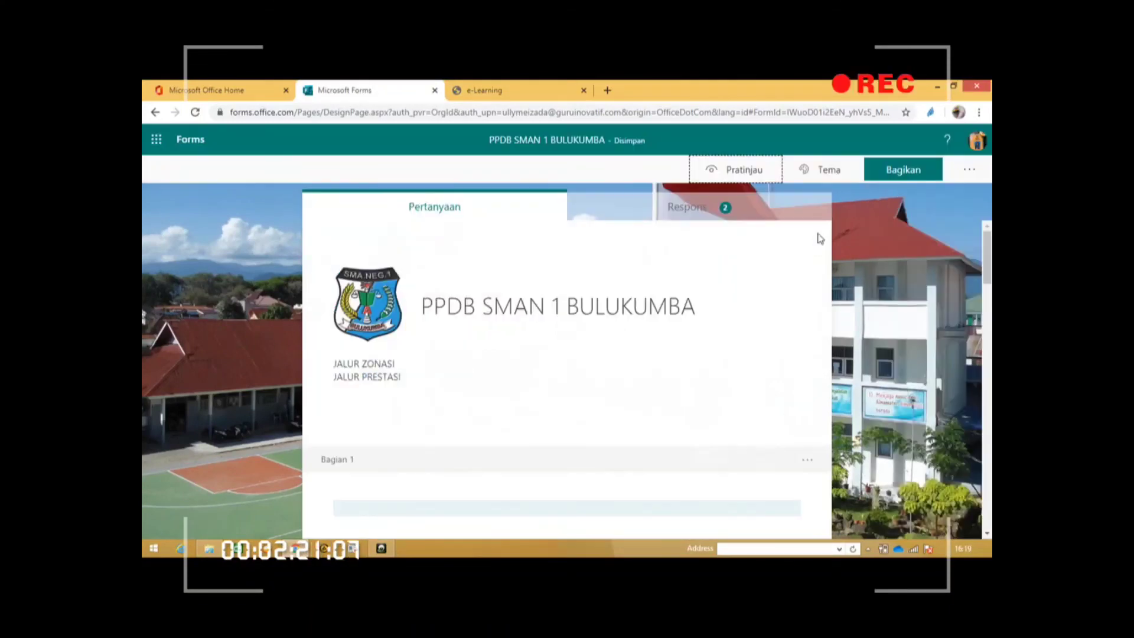
left_click(718, 219)
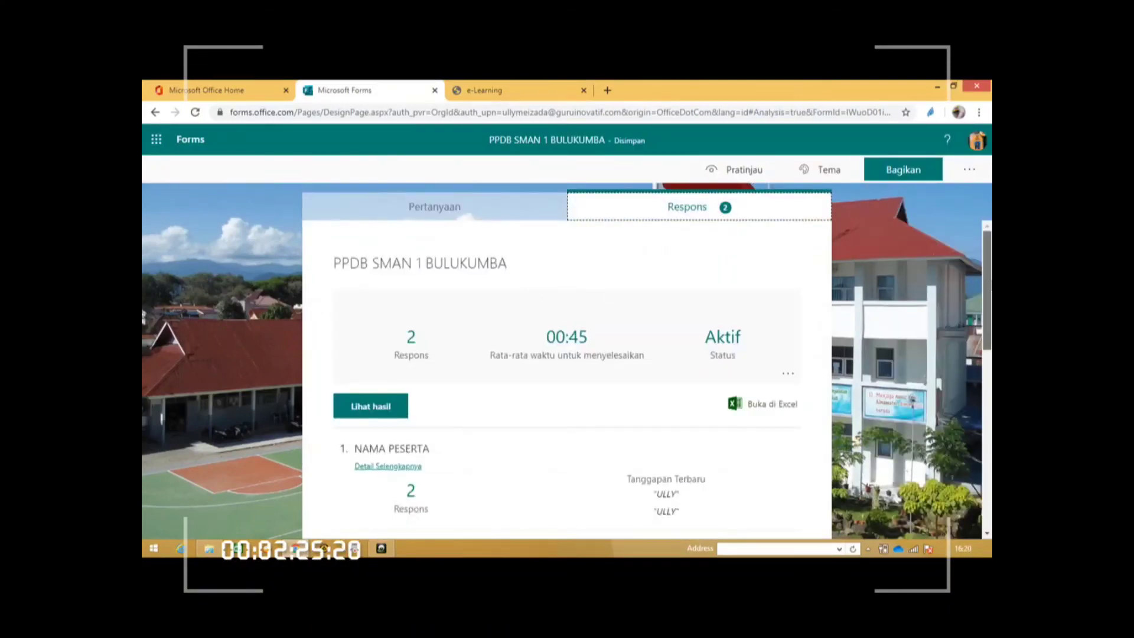
scroll(567, 378, "down", 4)
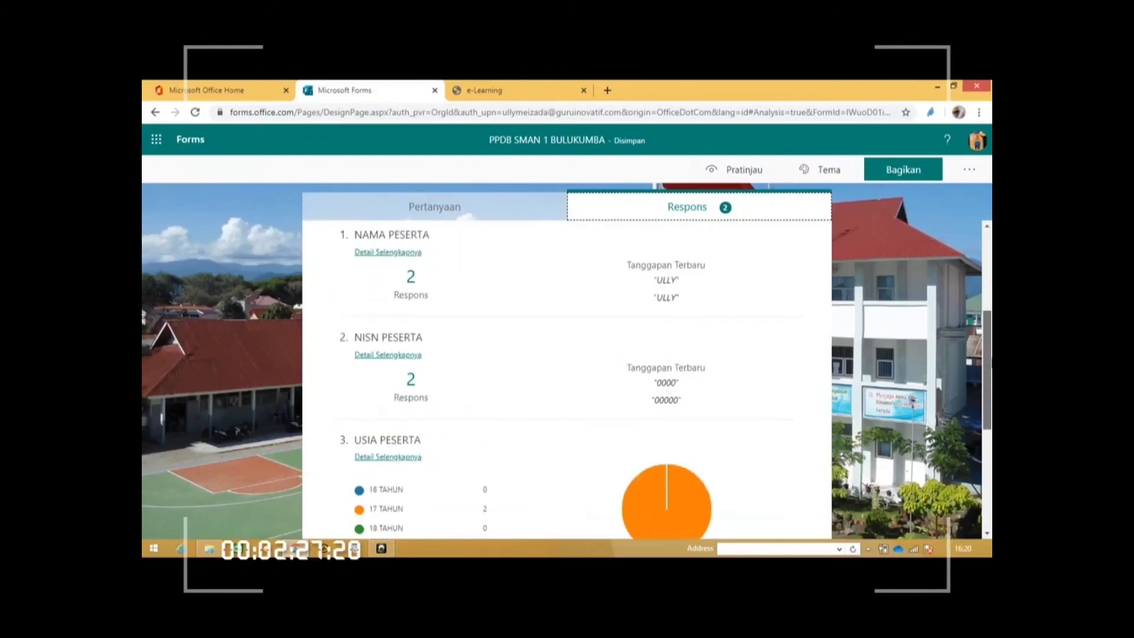
left_click_drag(991, 359, 991, 356)
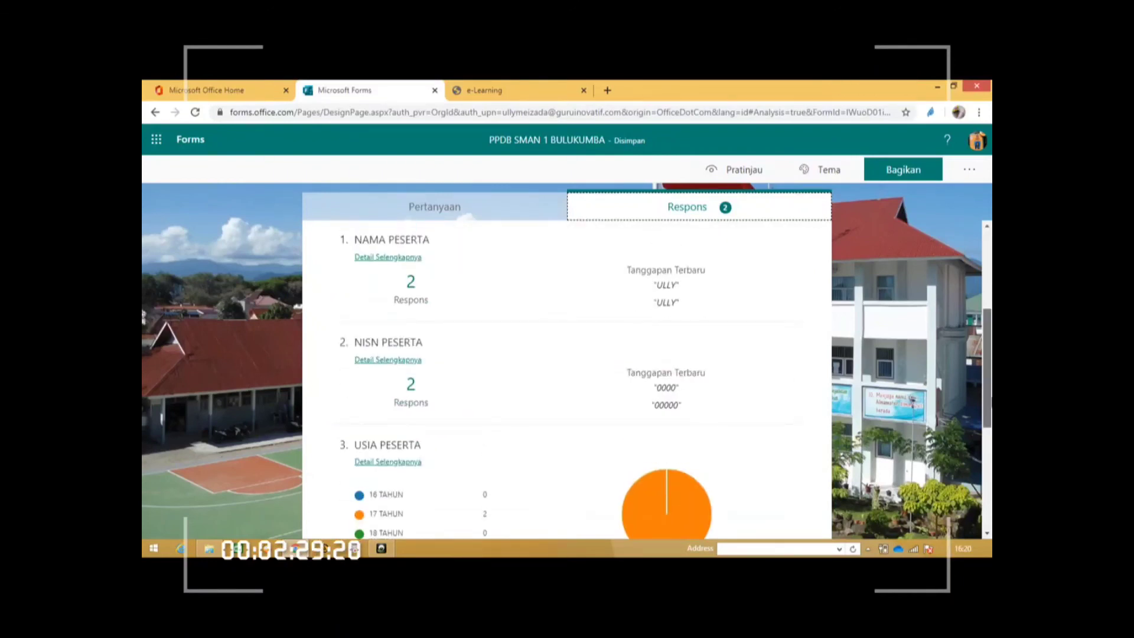
scroll(738, 440, "down", 5)
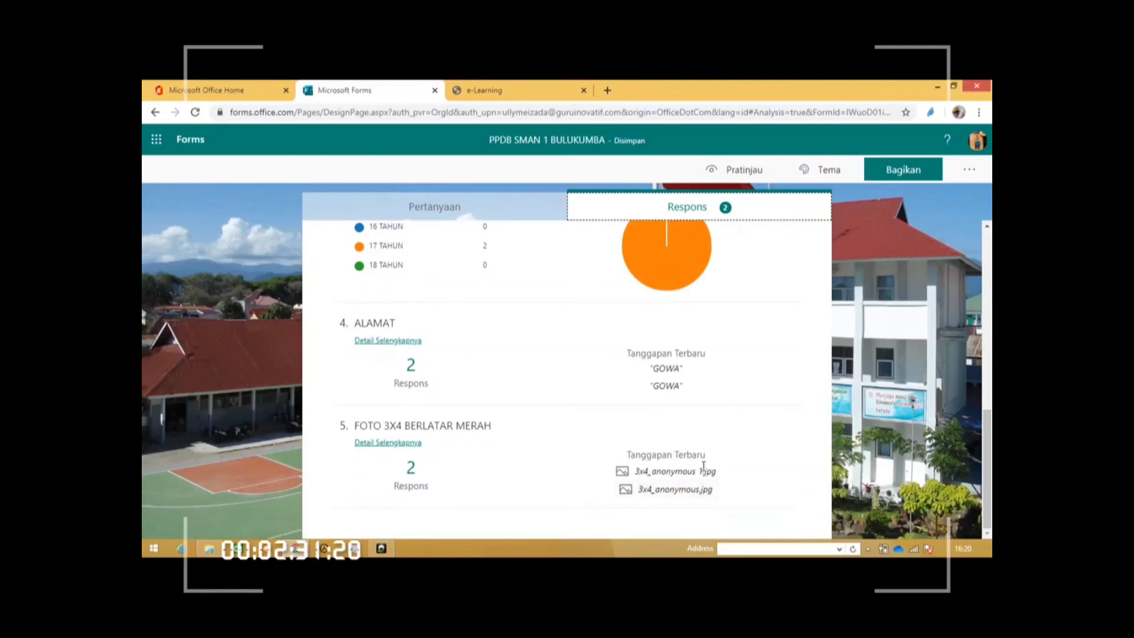
Export the form's collected responses to an Excel workbook
scroll(781, 356, "up", 6)
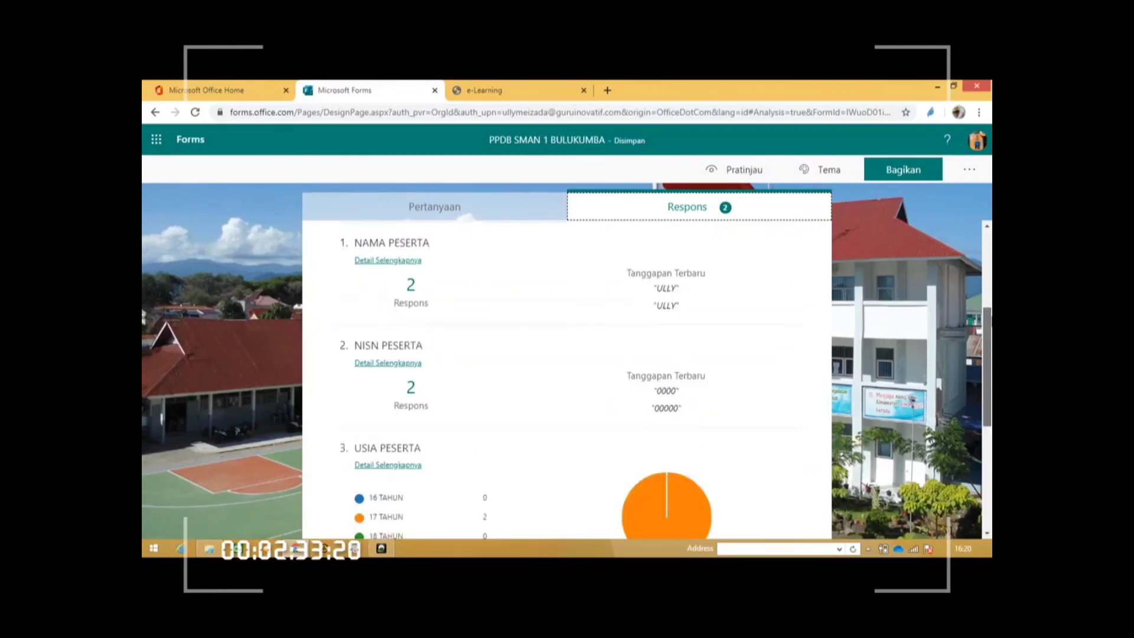
left_click(761, 343)
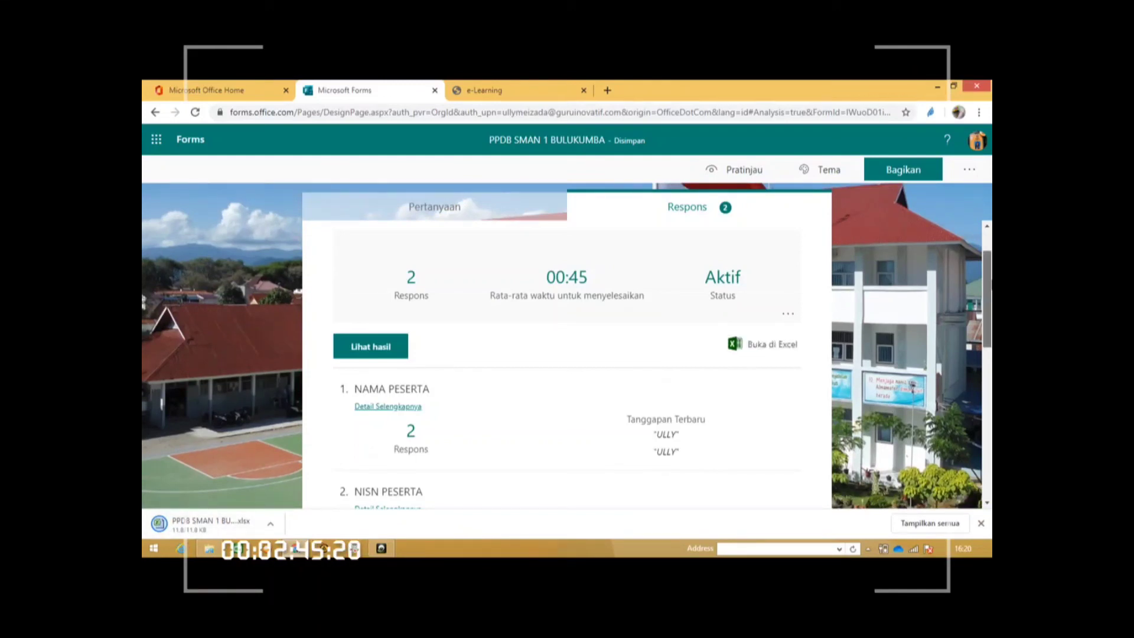
scroll(945, 295, "up", 1)
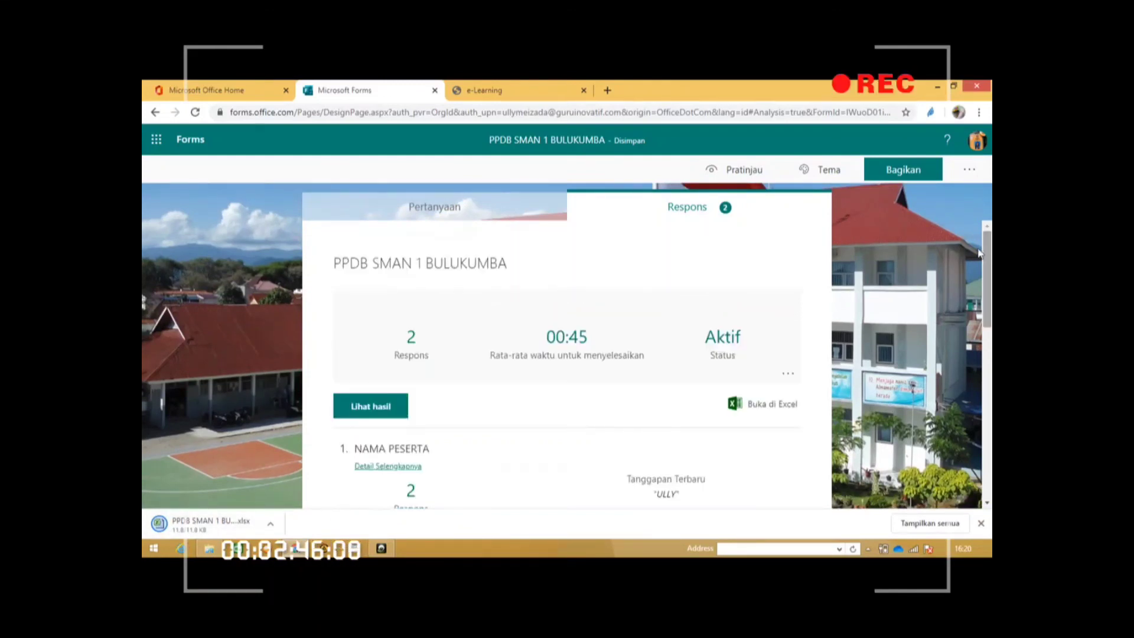
View the form's options for sending and collecting responses, then close them
left_click(886, 175)
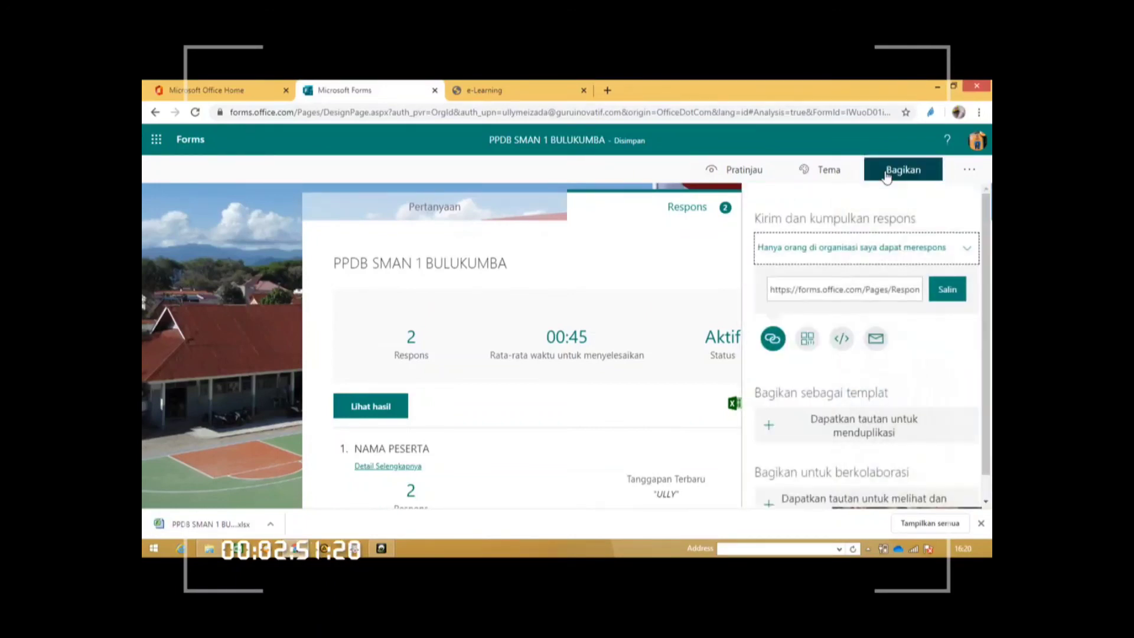
left_click(886, 177)
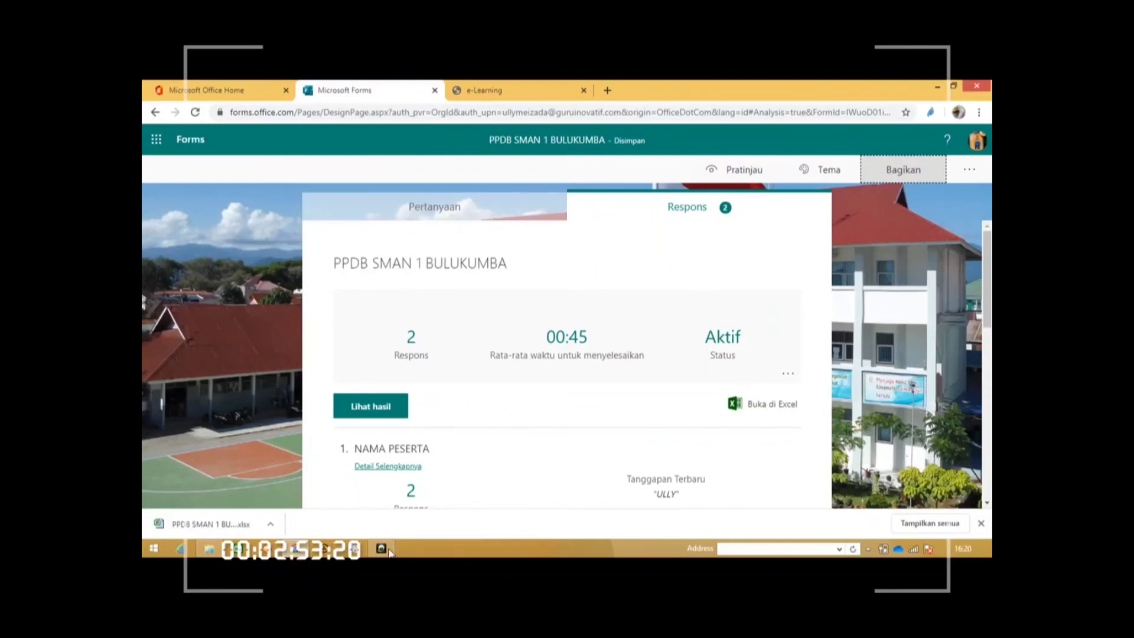
left_click(903, 171)
left_click(903, 171)
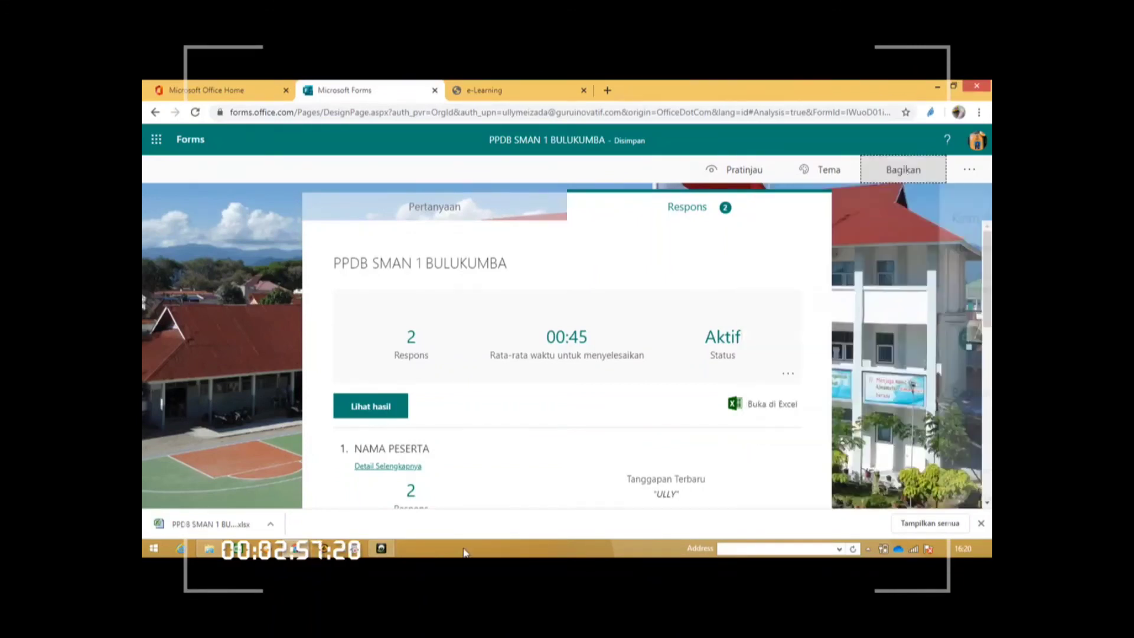